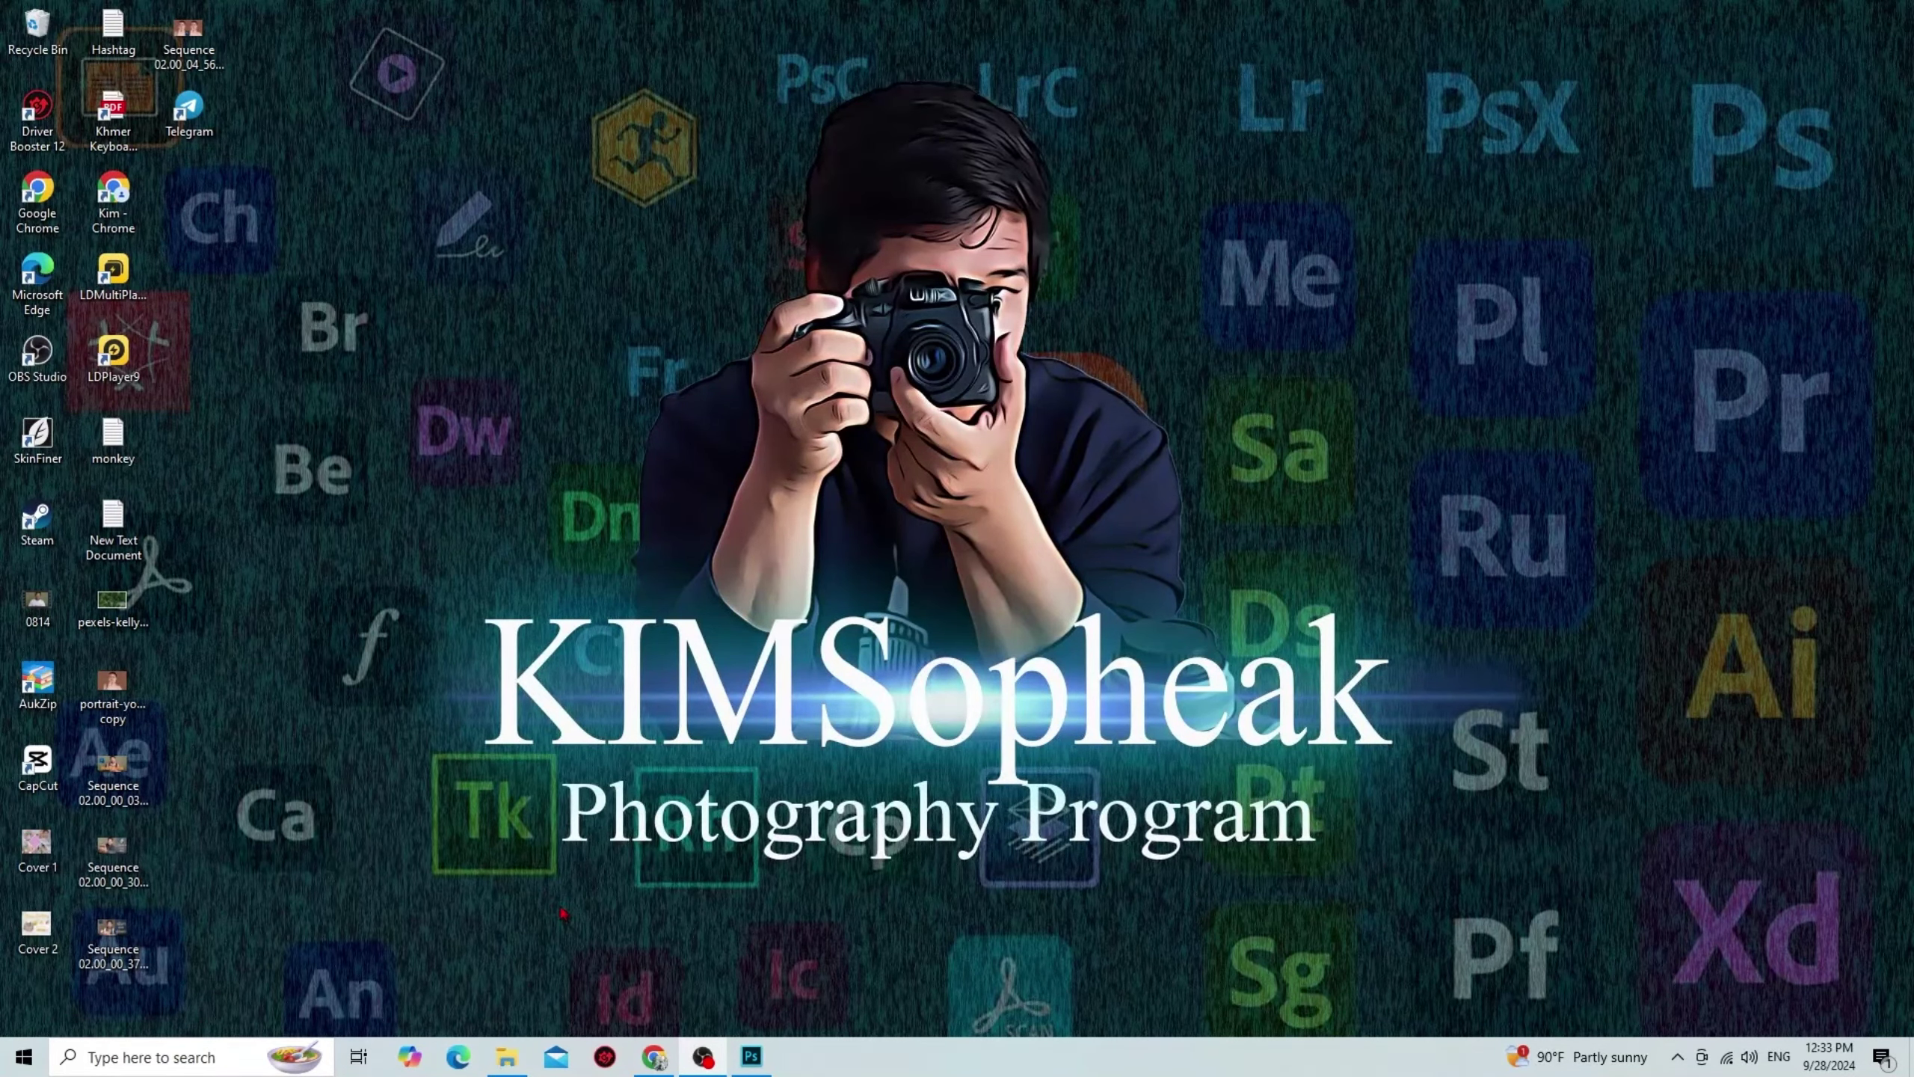
Step: Bring Photoshop to the front and open the recent medium-shot-smiley-woman-posing.jpg portrait
click(24, 1057)
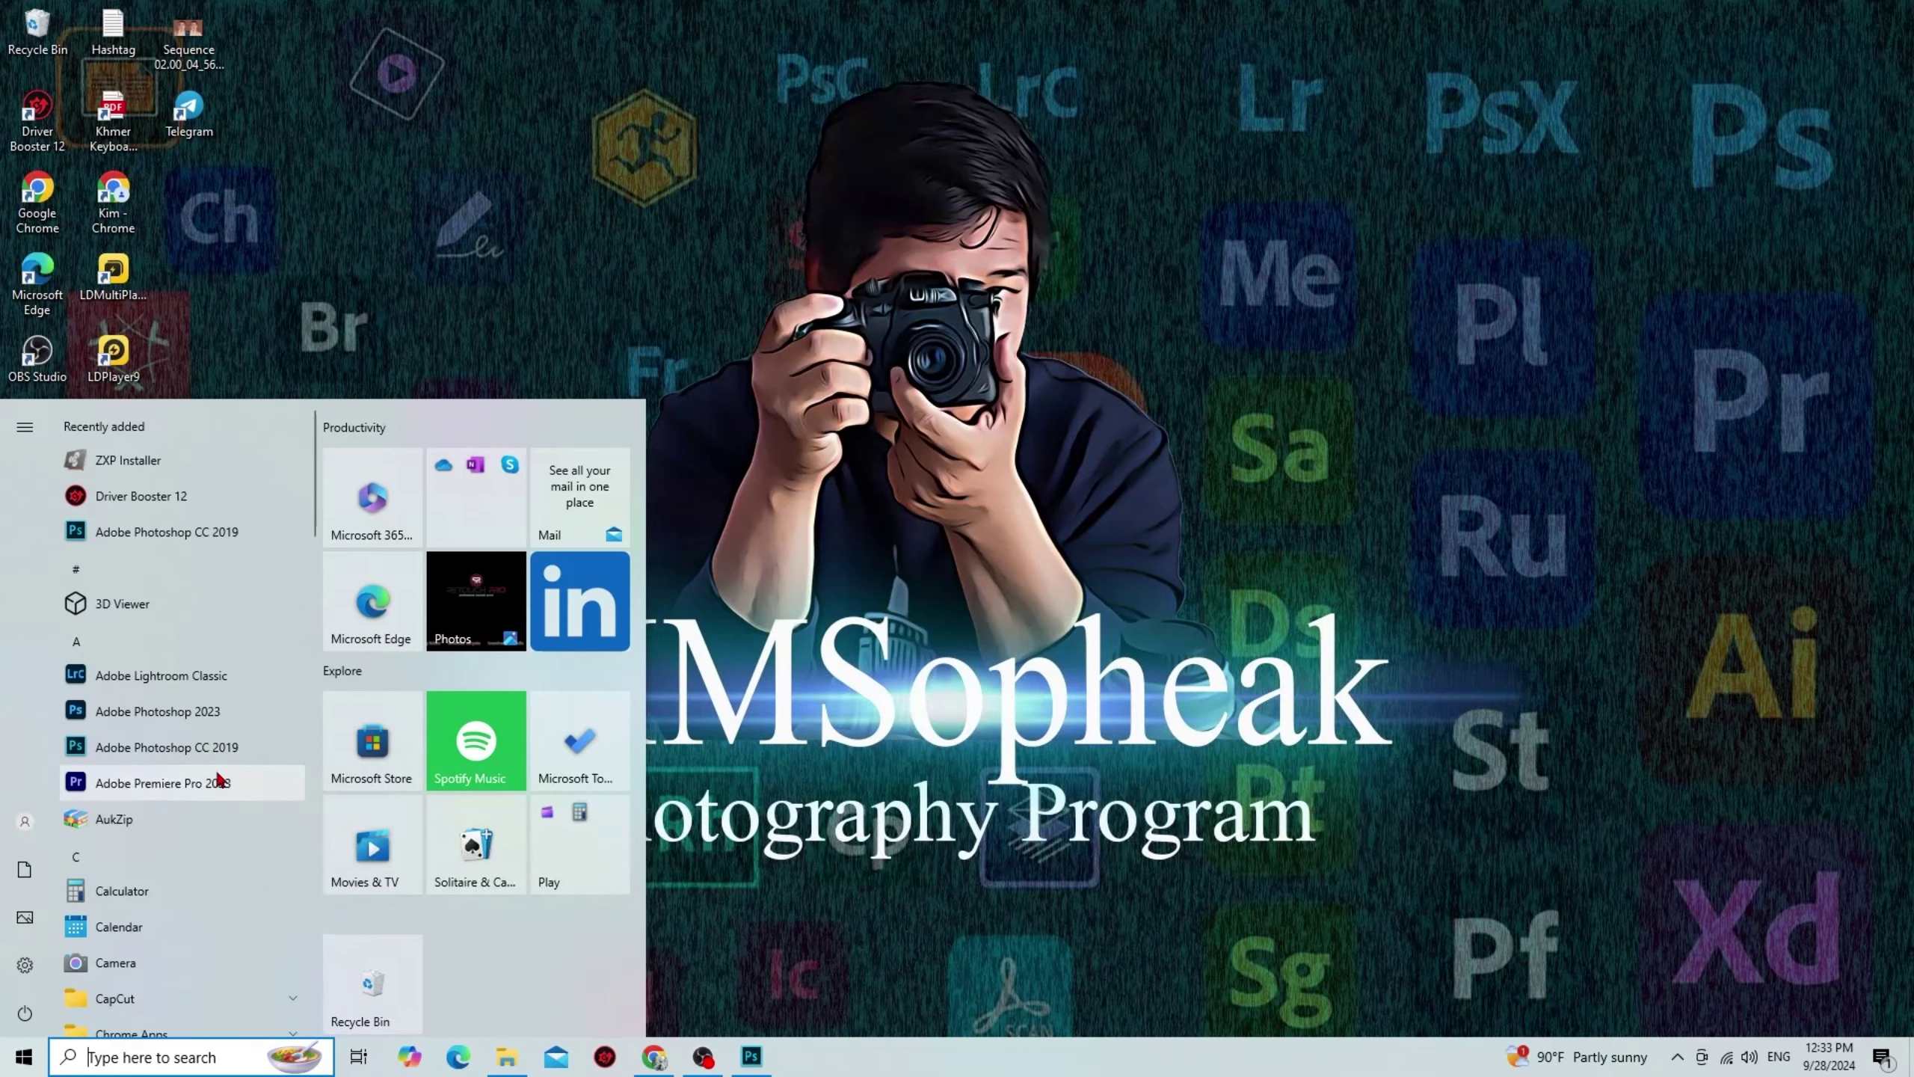
click(781, 742)
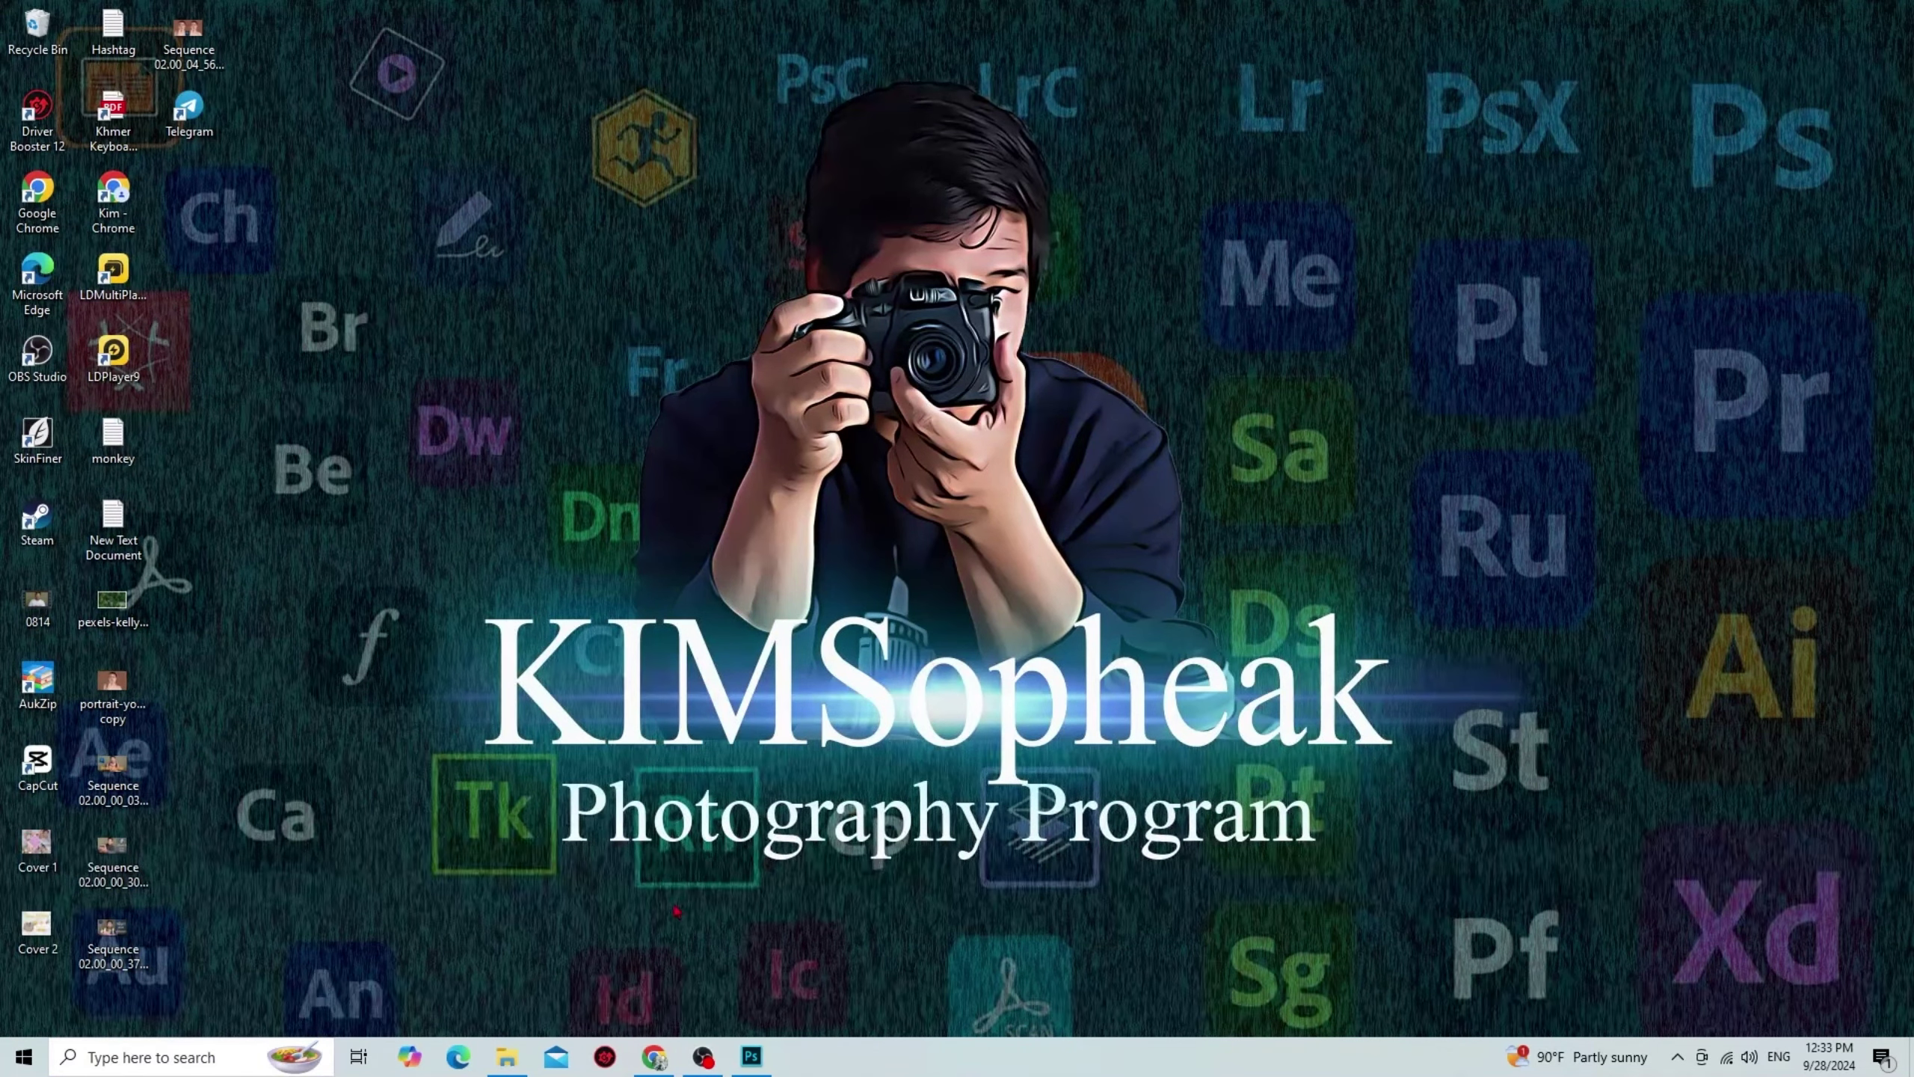
click(748, 1063)
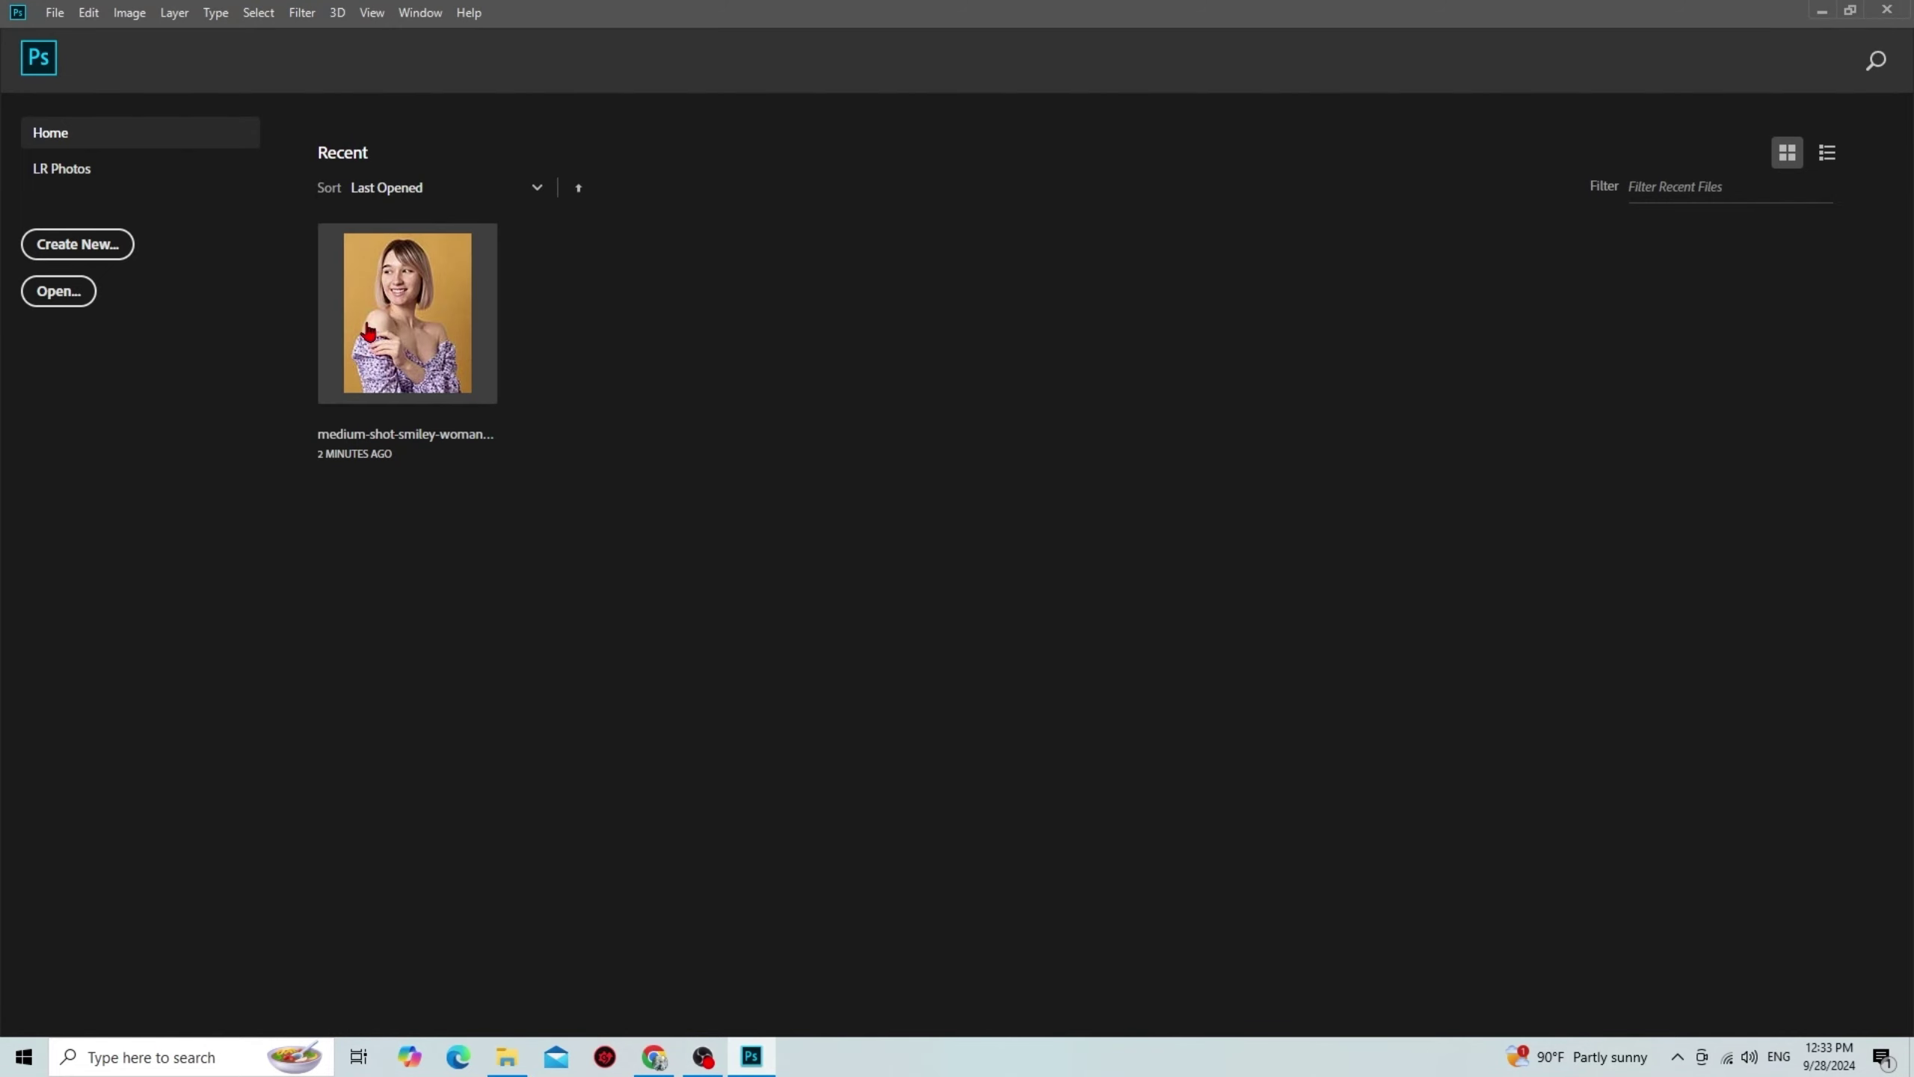
click(400, 317)
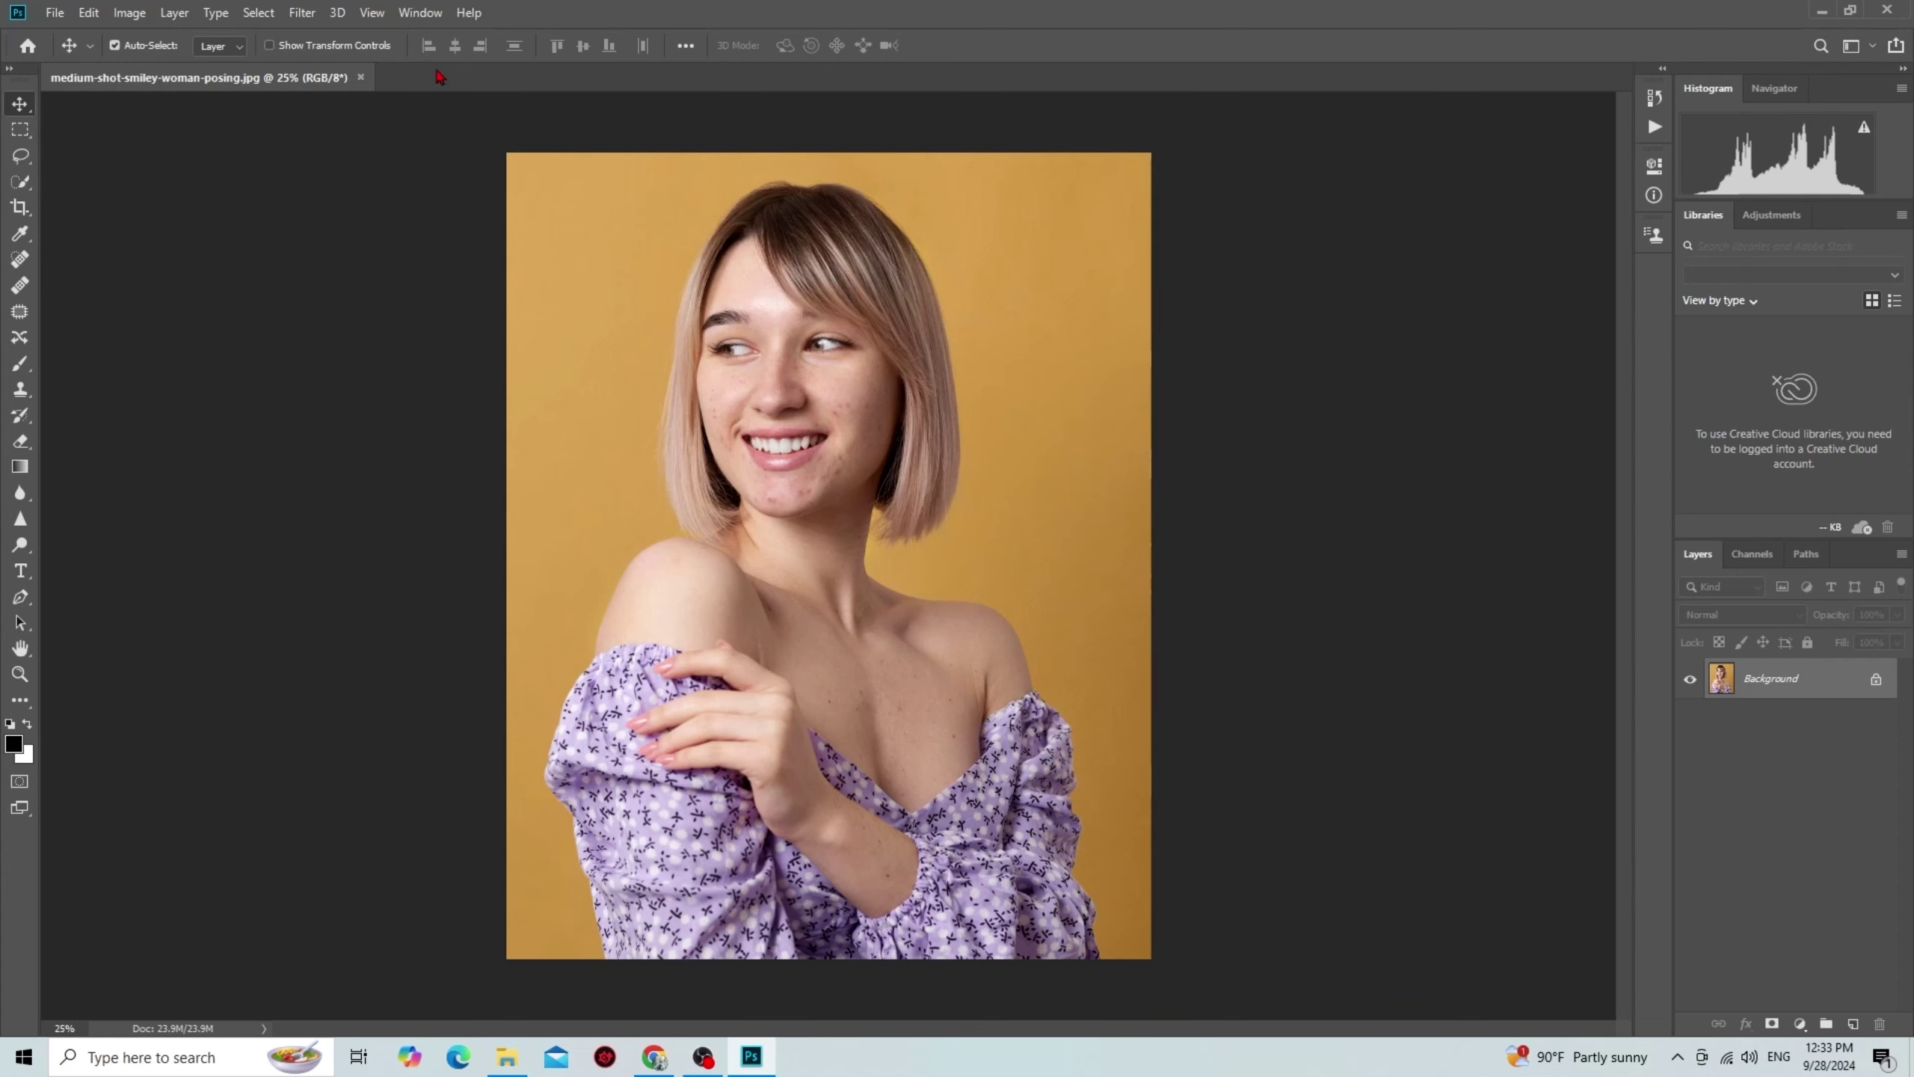
Step: Open the Beautify v2 extension panel from Window > Extensions
click(419, 12)
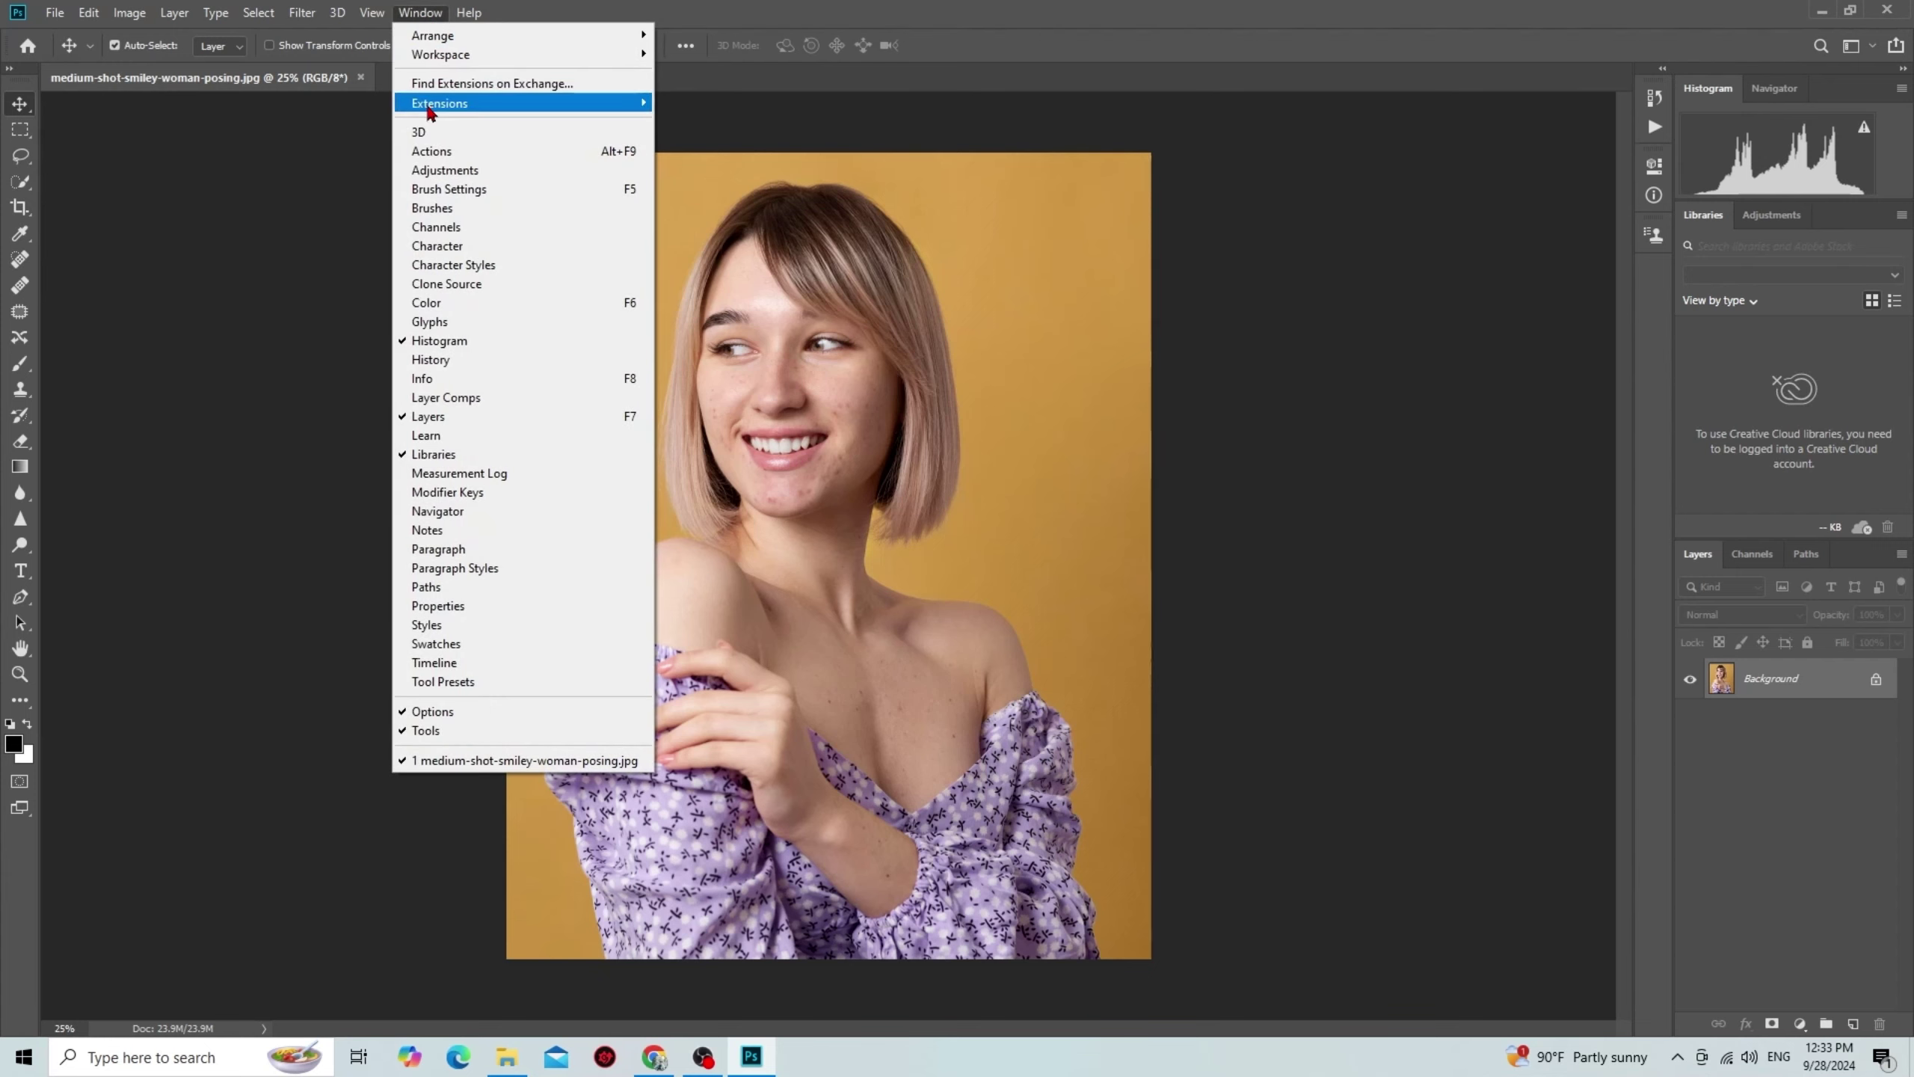
mouse_move(439, 103)
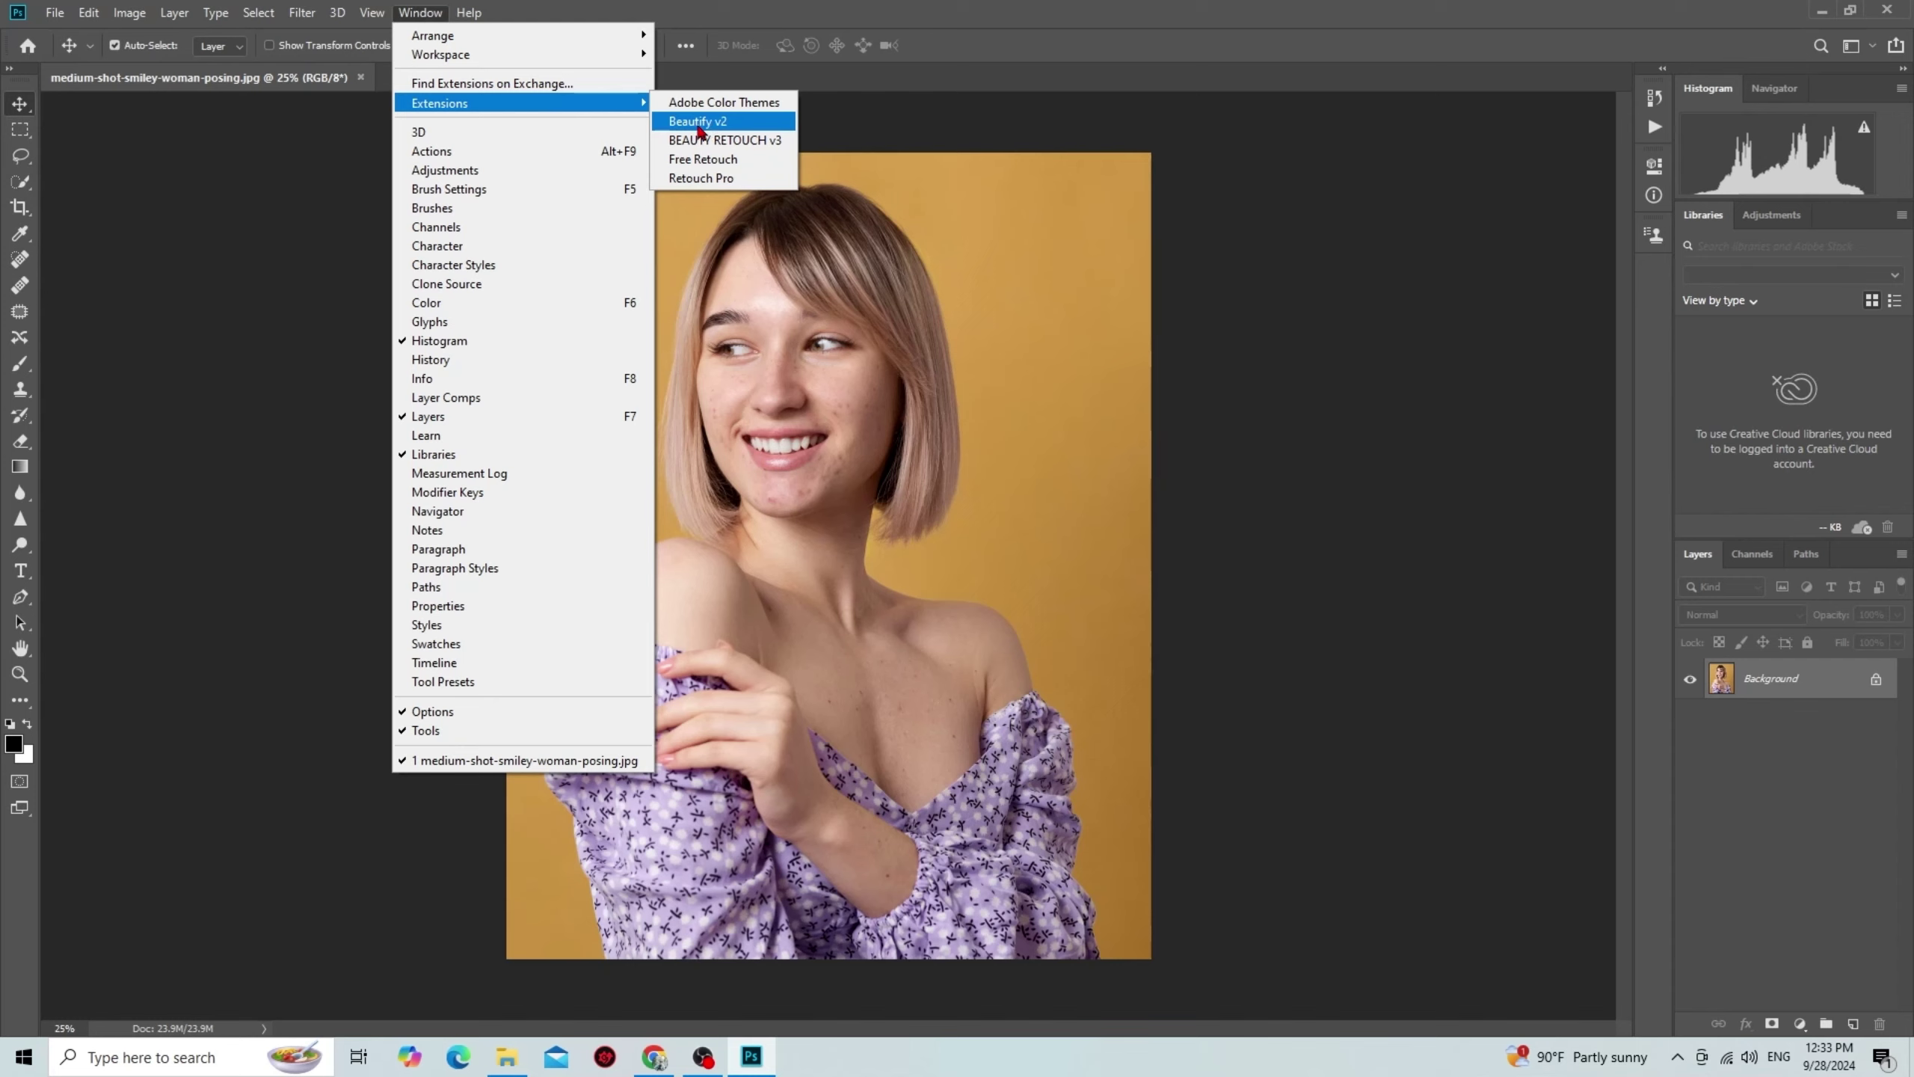
click(700, 121)
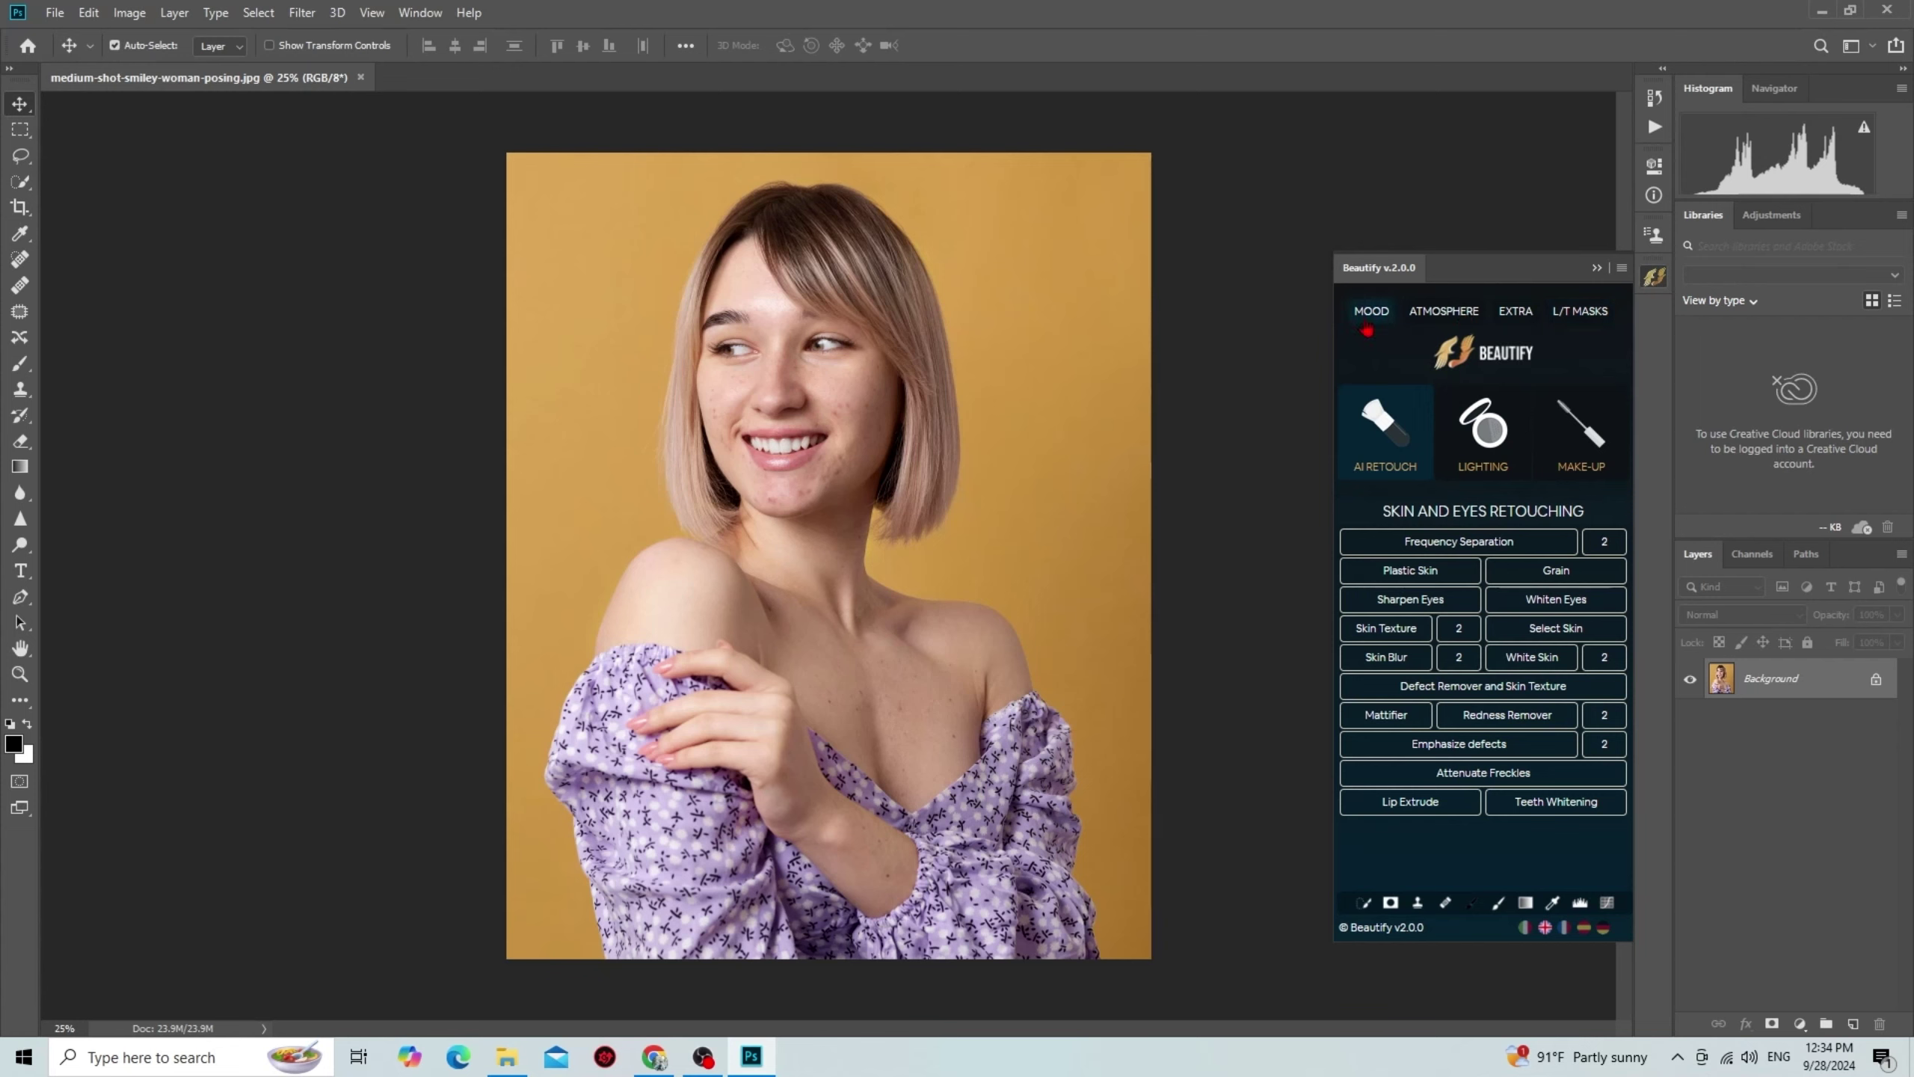
Step: Show Beautify's Mood tab and browse the Mood Colors presets
click(1371, 311)
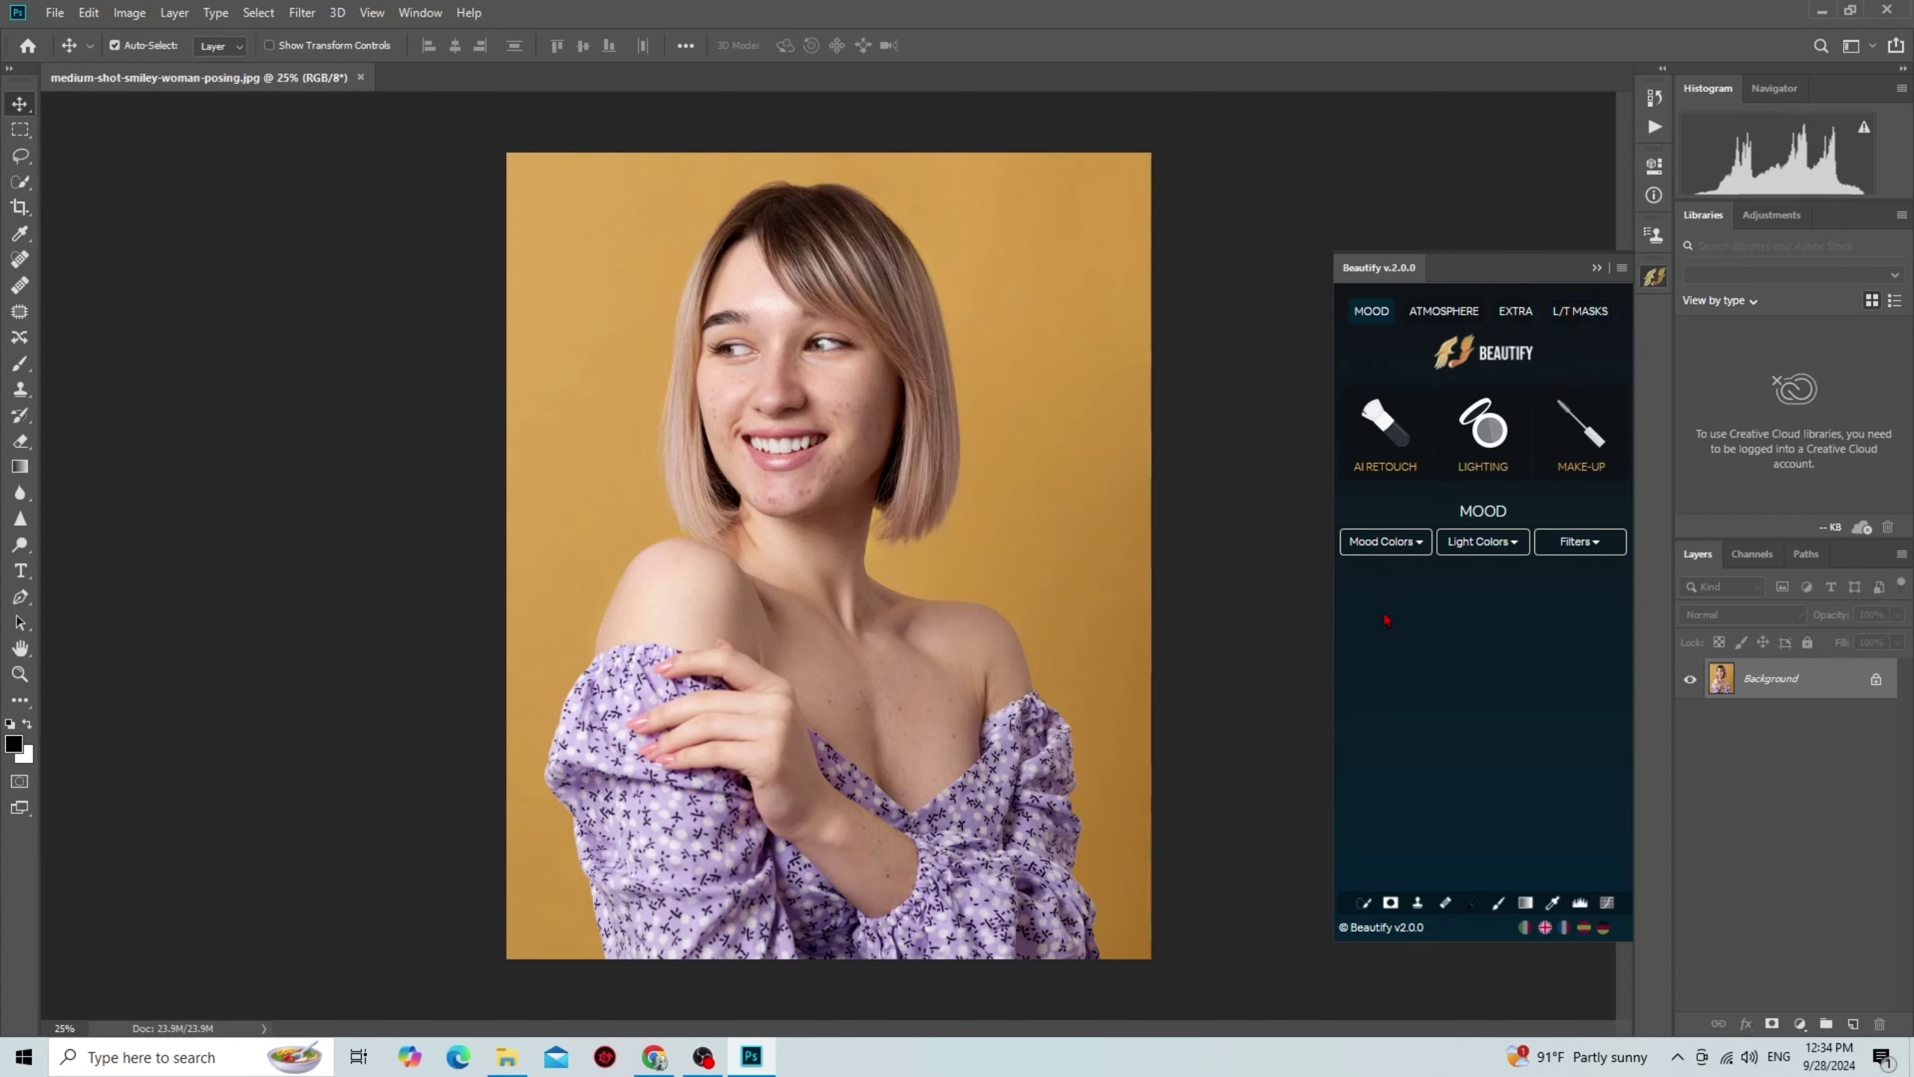
click(1393, 559)
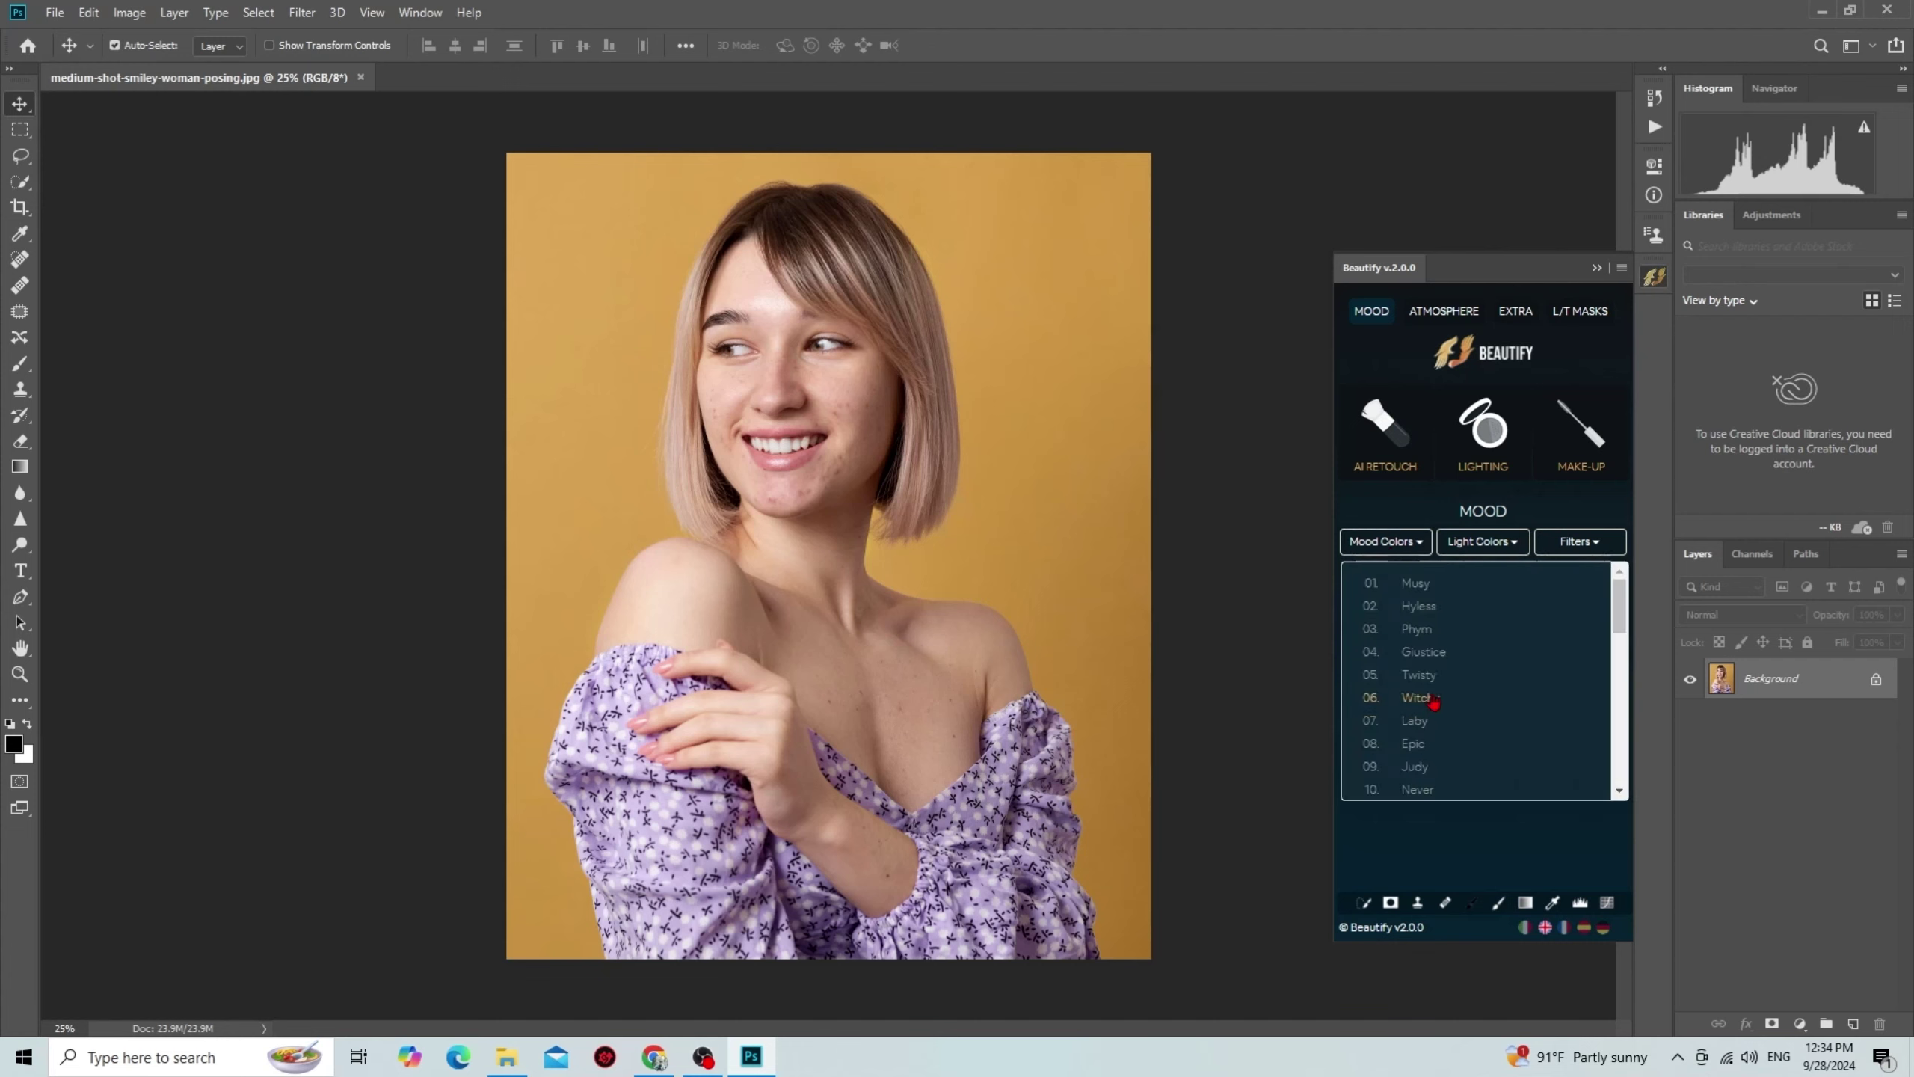
scroll(1411, 655, down, 3)
scroll(1428, 701, down, 3)
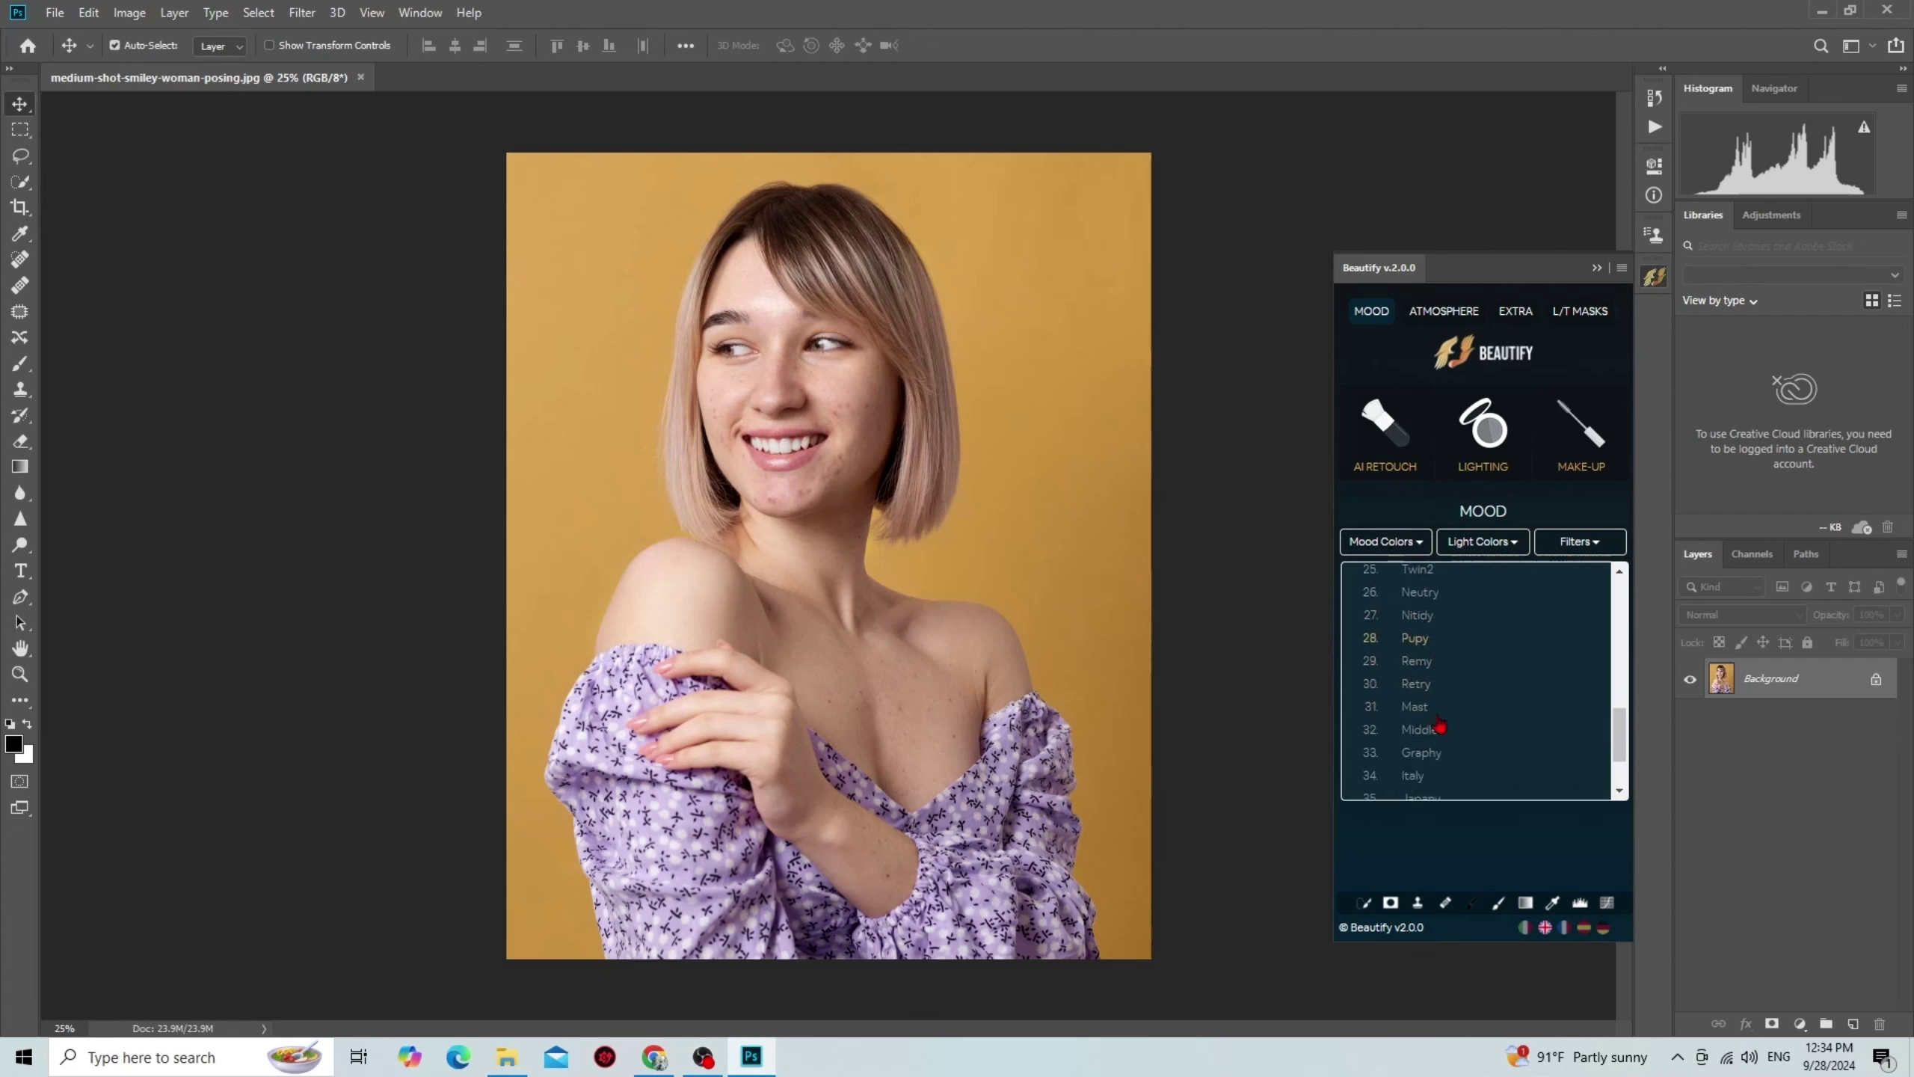
scroll(1426, 754, down, 3)
scroll(1425, 770, up, 10)
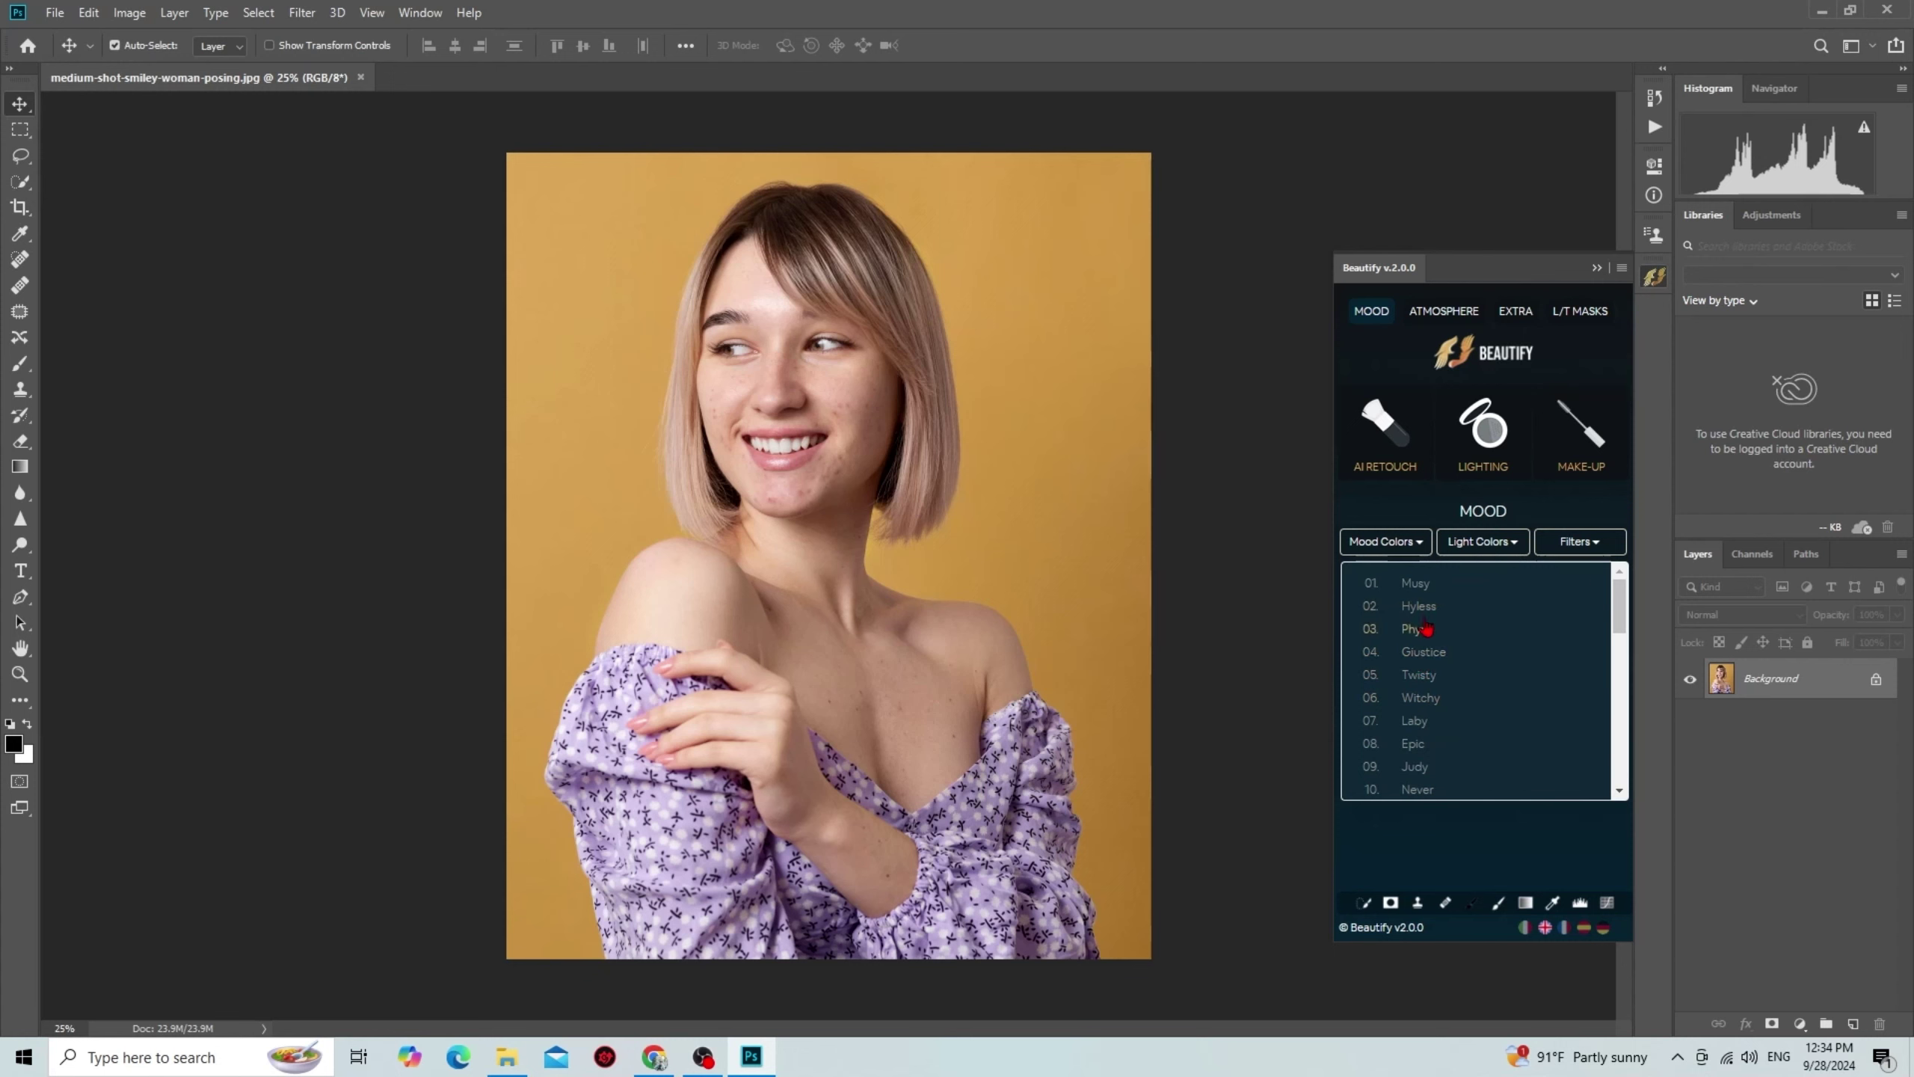
Step: Preview the Hyless and Twisty mood grades, removing each afterwards
click(1425, 612)
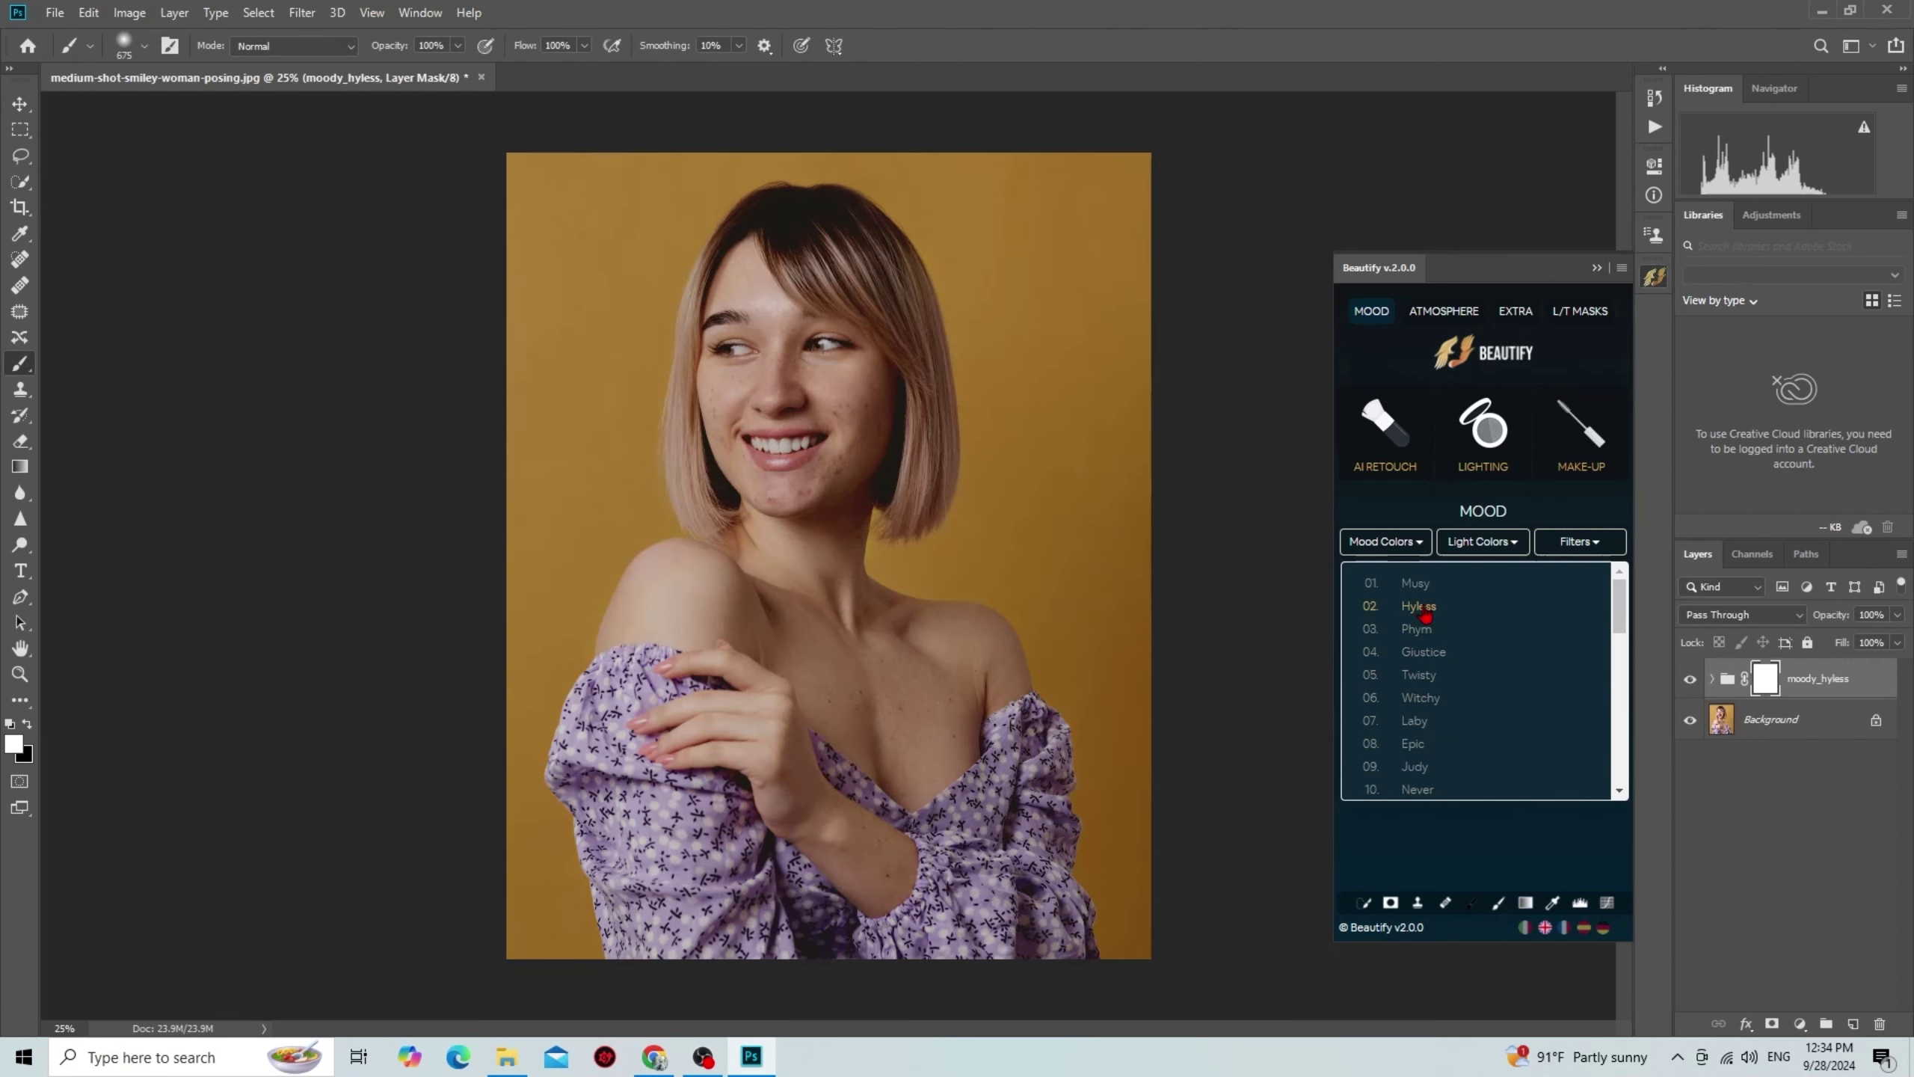
click(1425, 612)
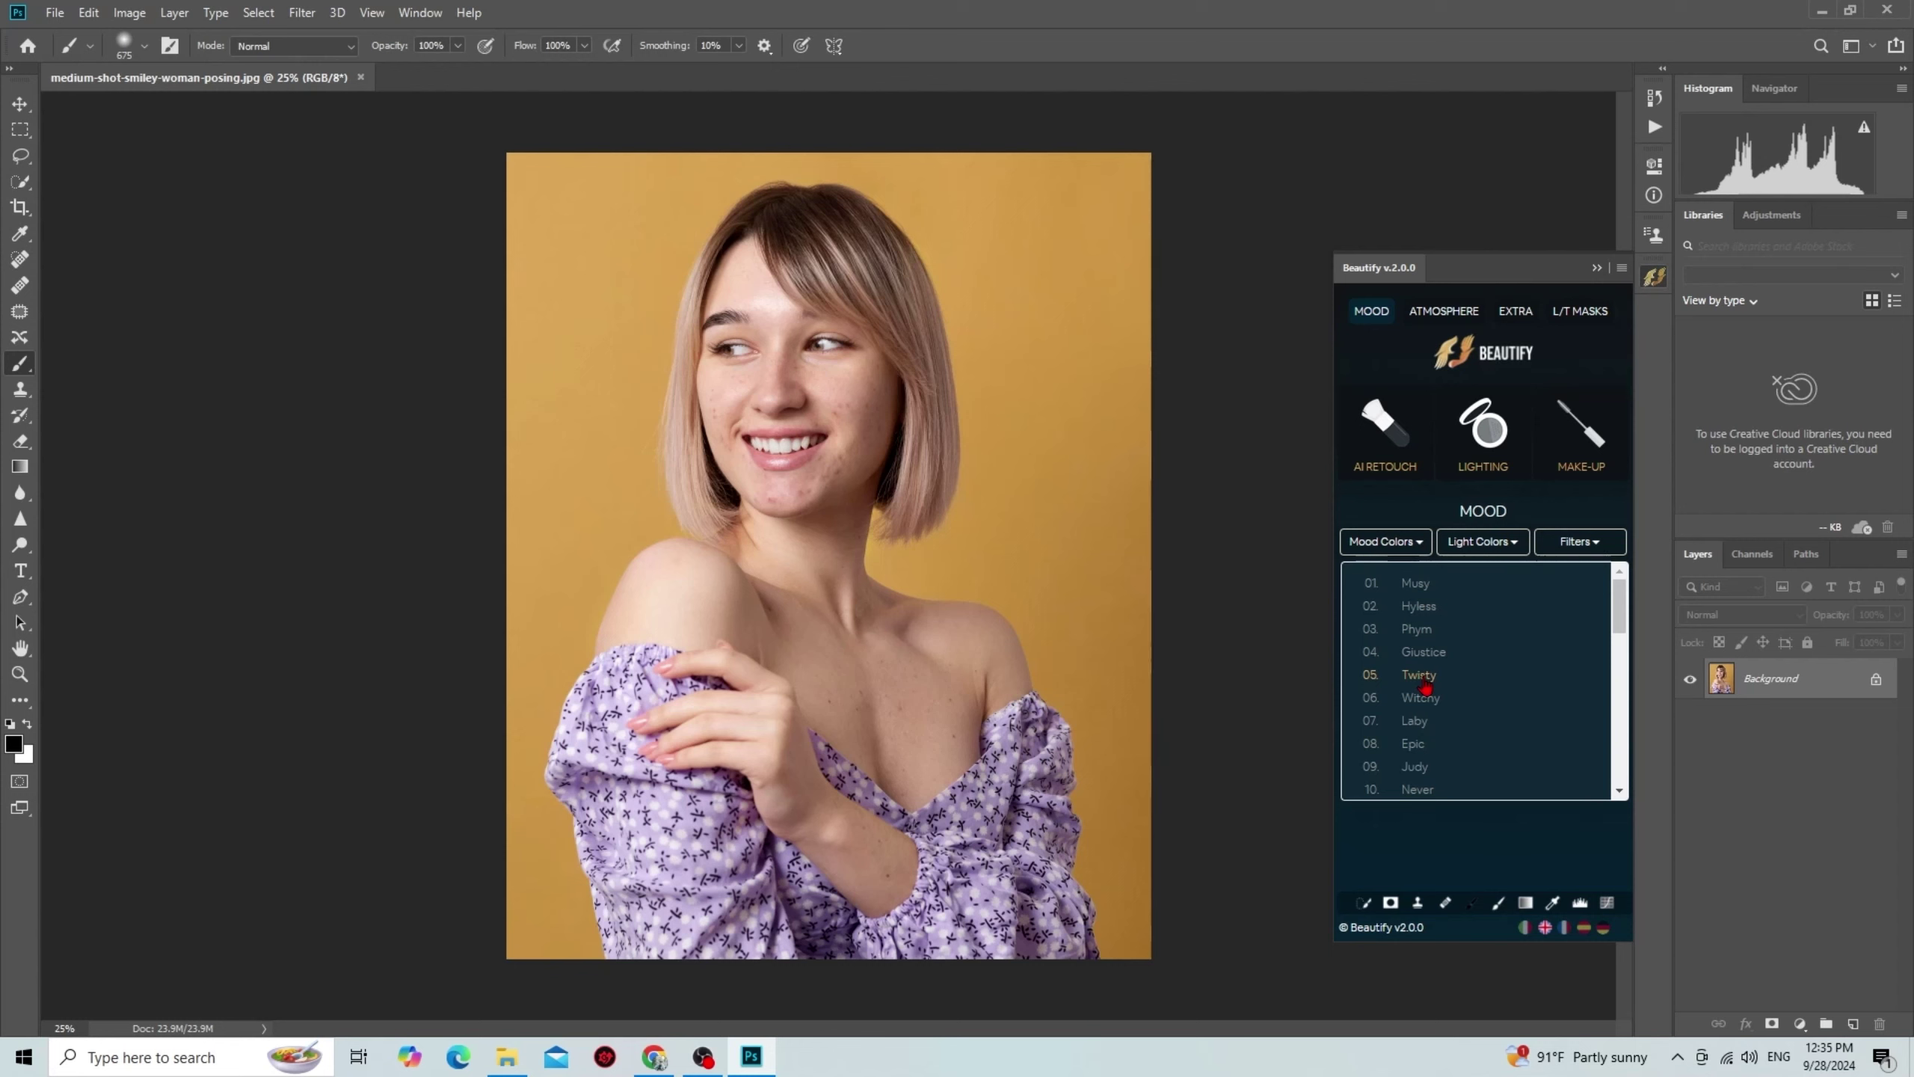
click(1420, 679)
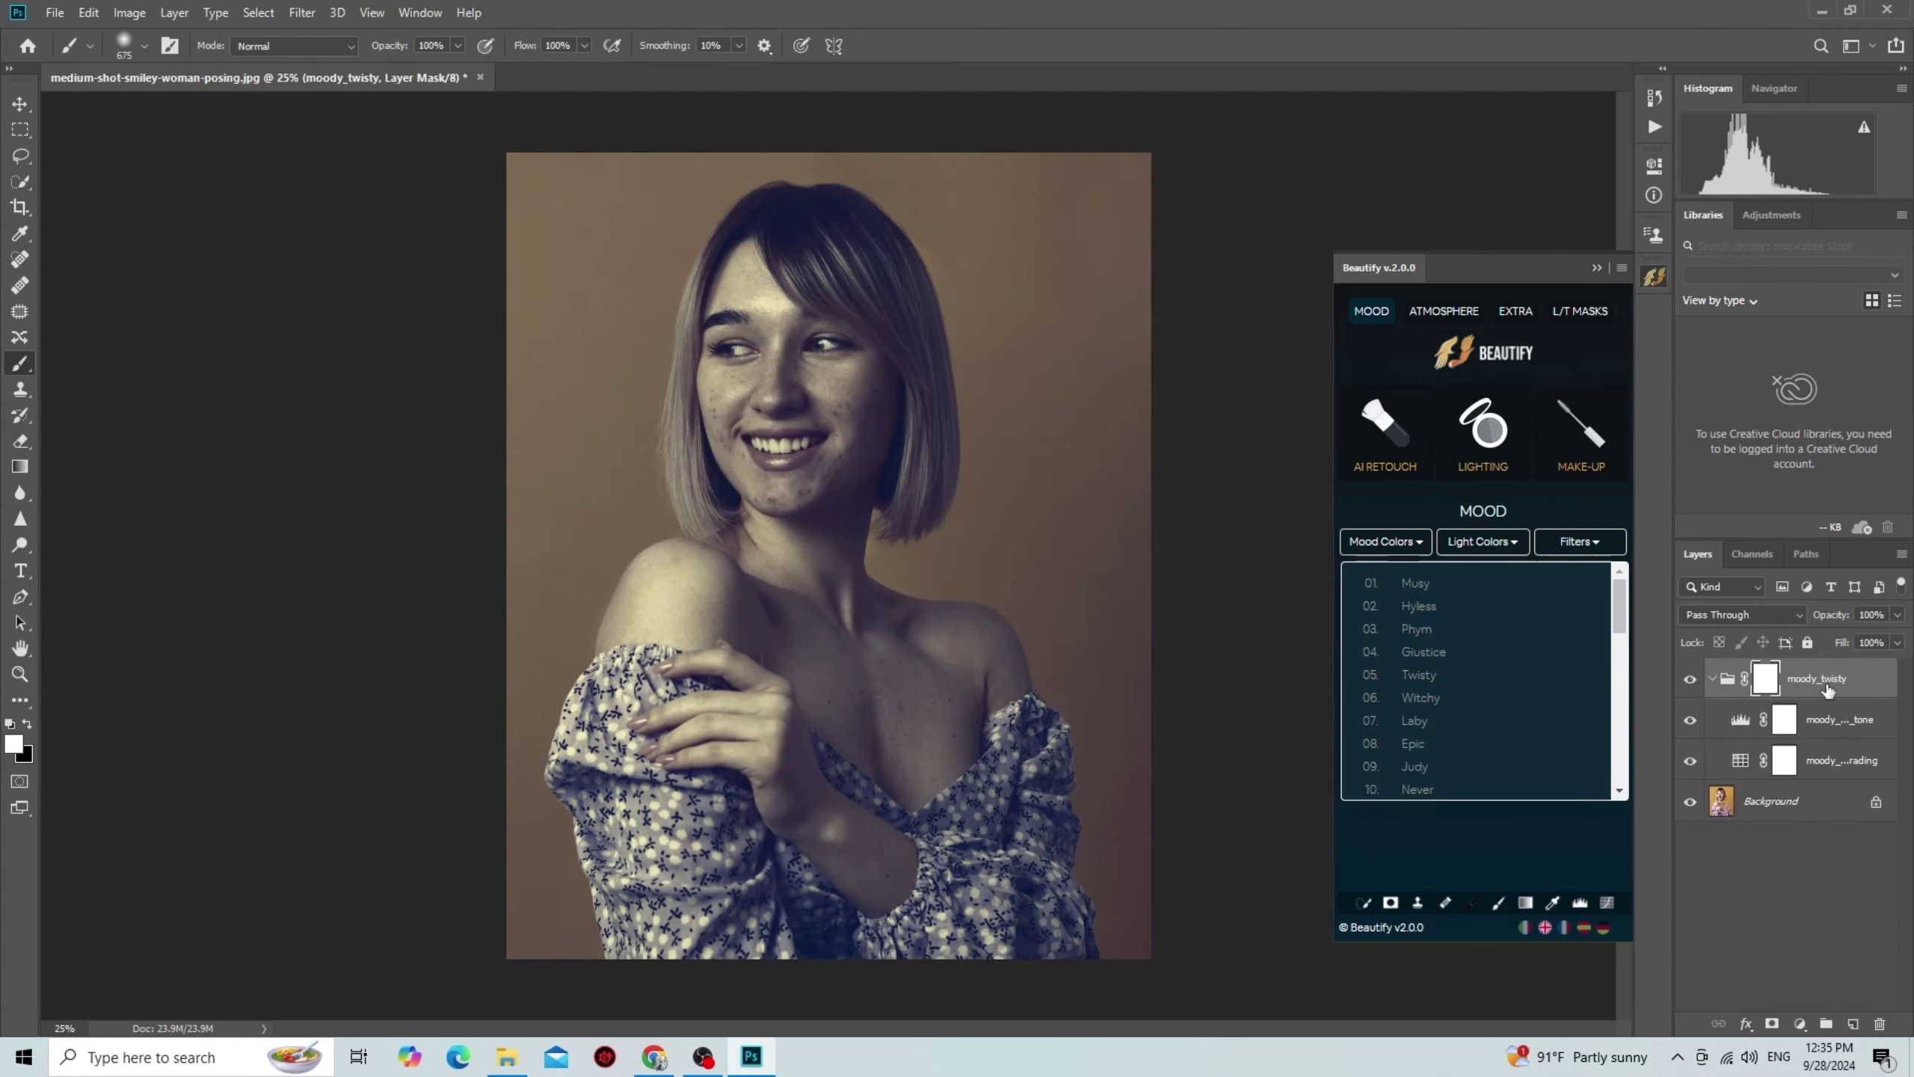
key(Delete)
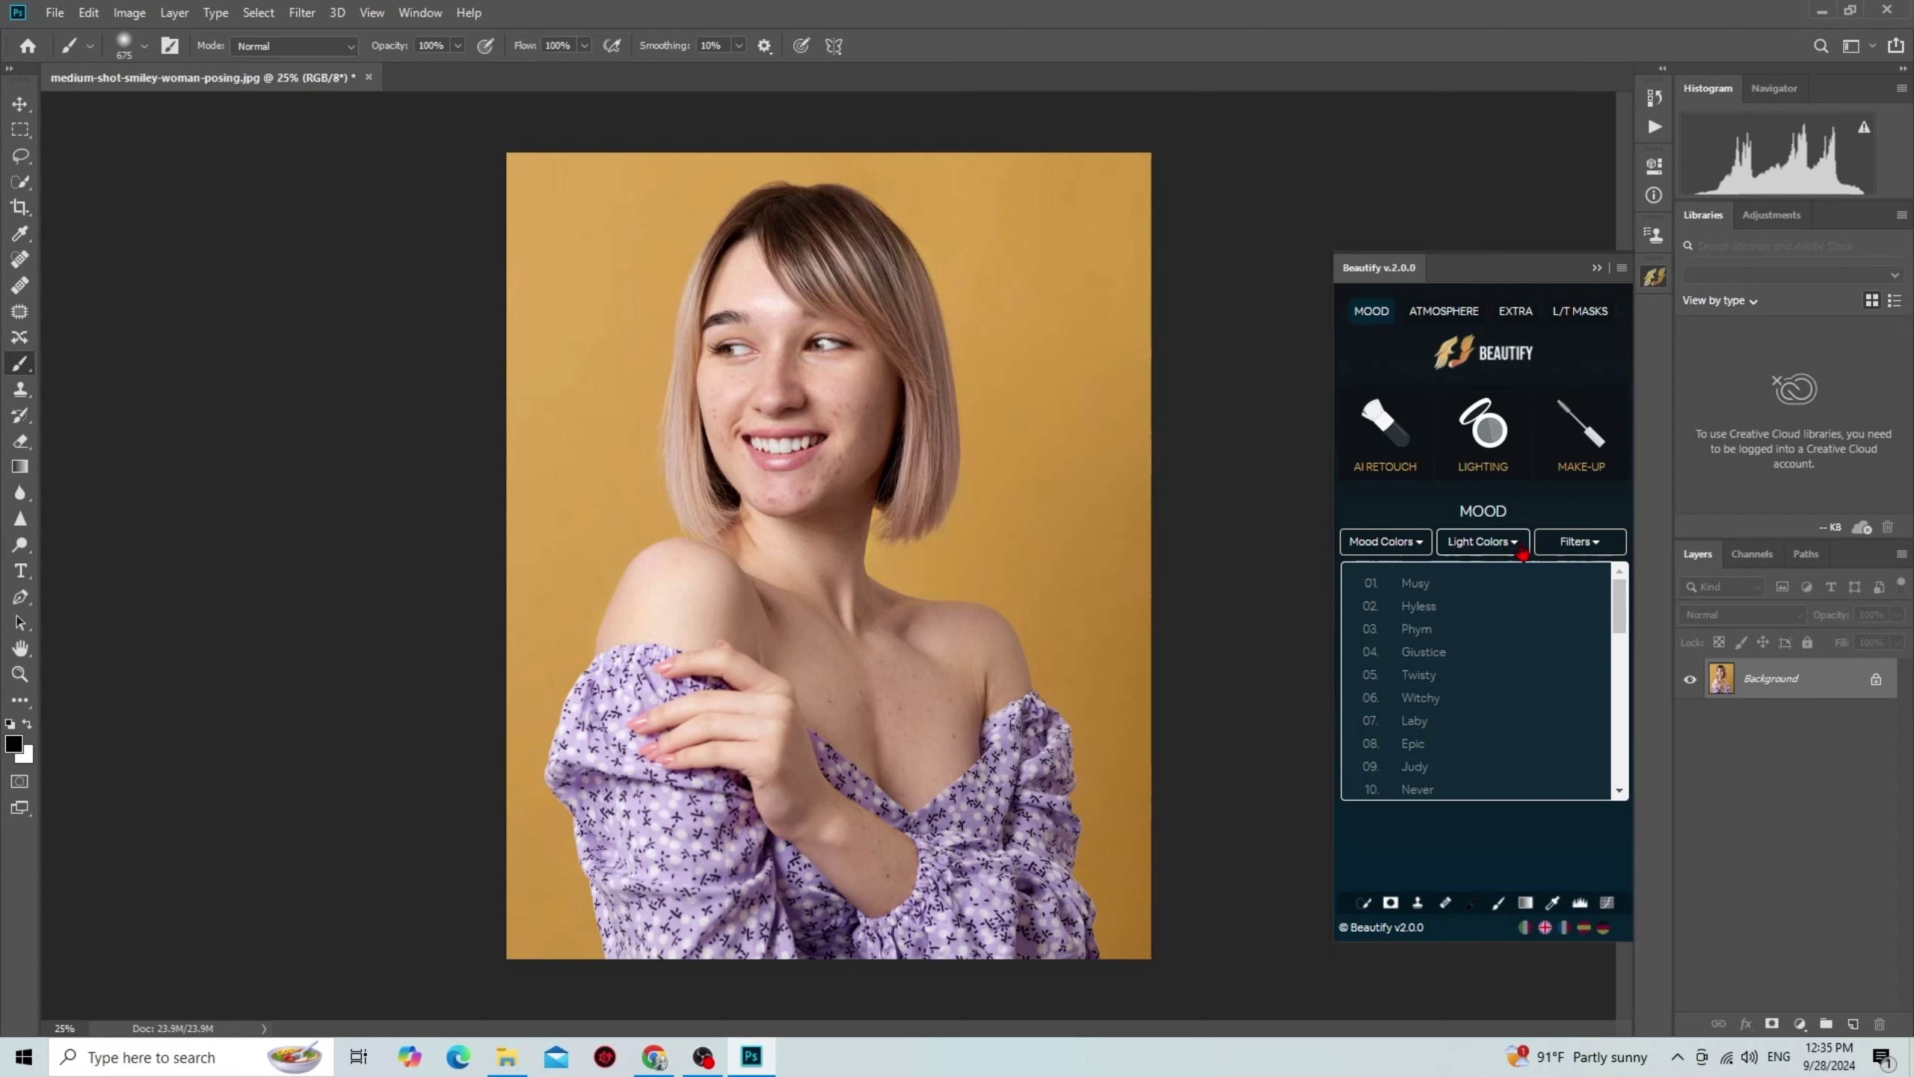
Step: Preview the Someth light-colour grade, undo it, then show the Atmosphere presets
click(1509, 544)
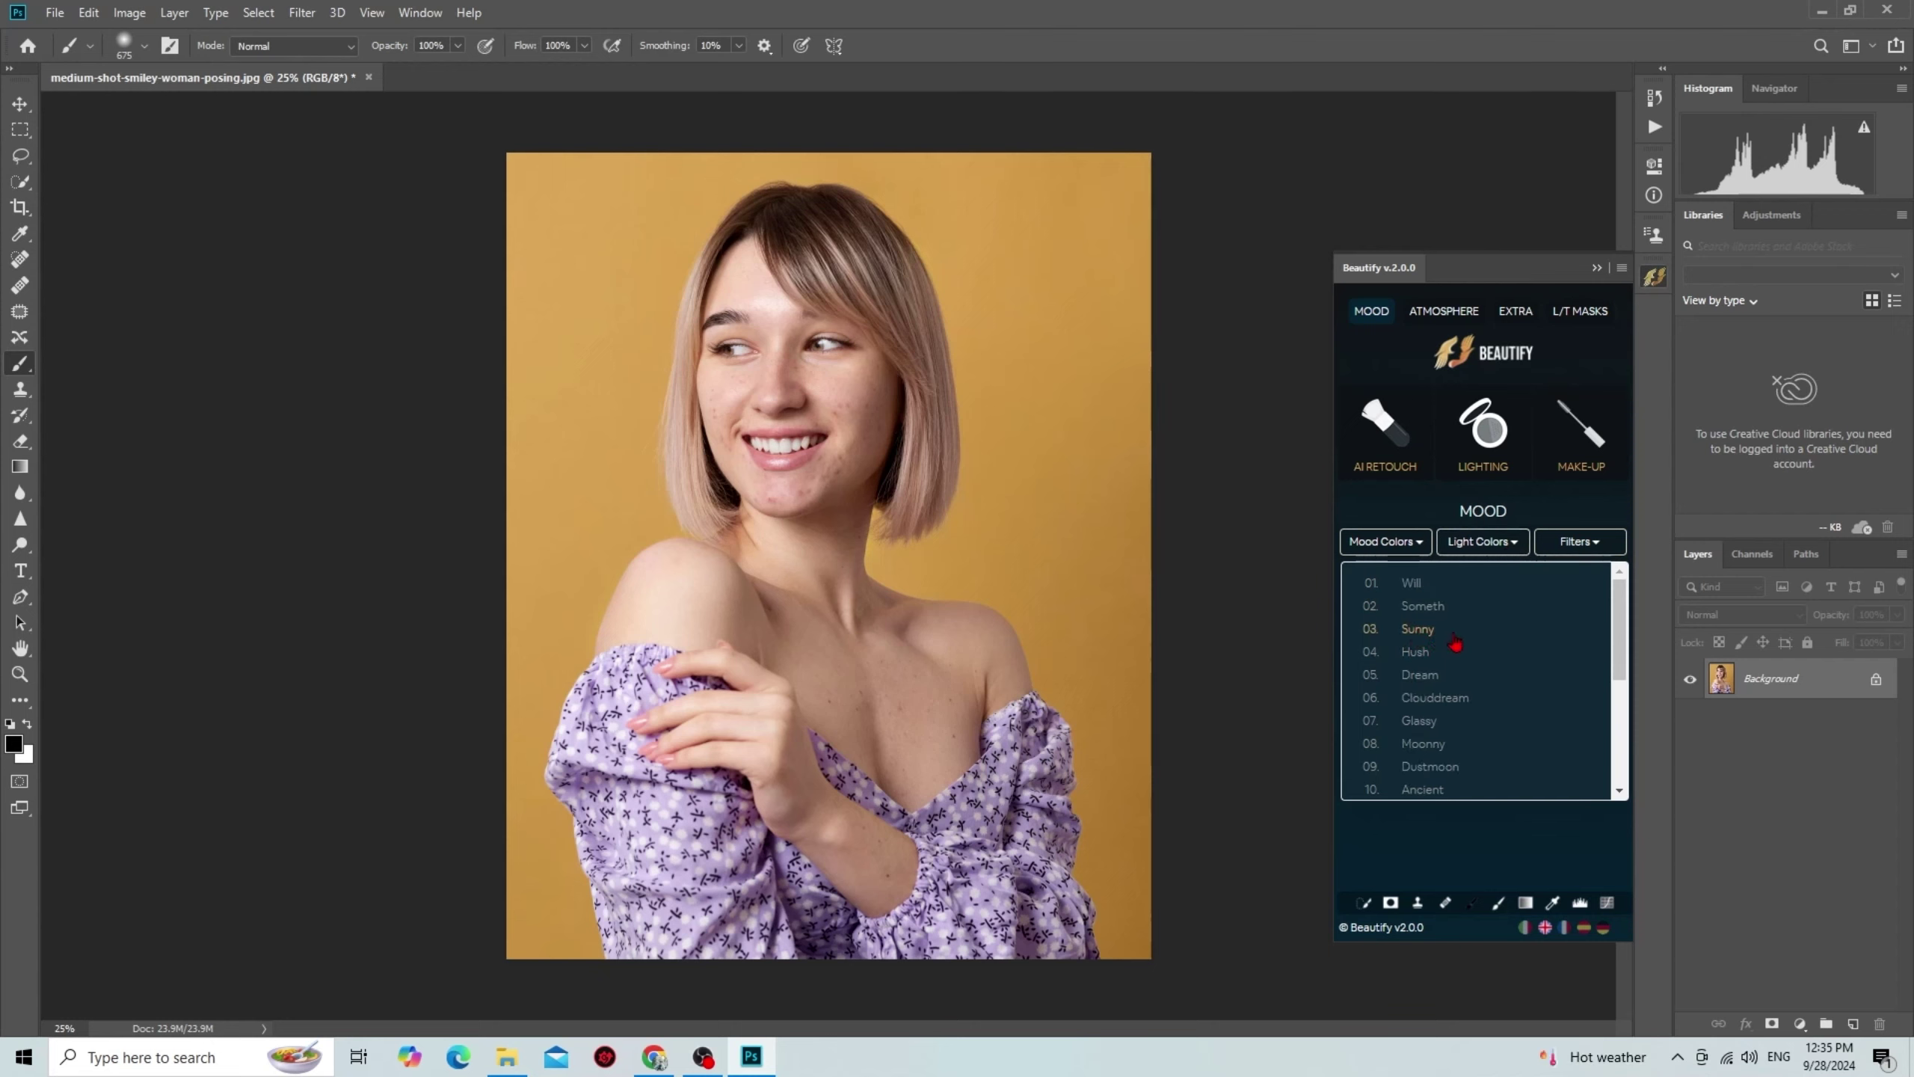
scroll(1415, 735, down, 3)
scroll(1415, 749, up, 3)
click(1420, 612)
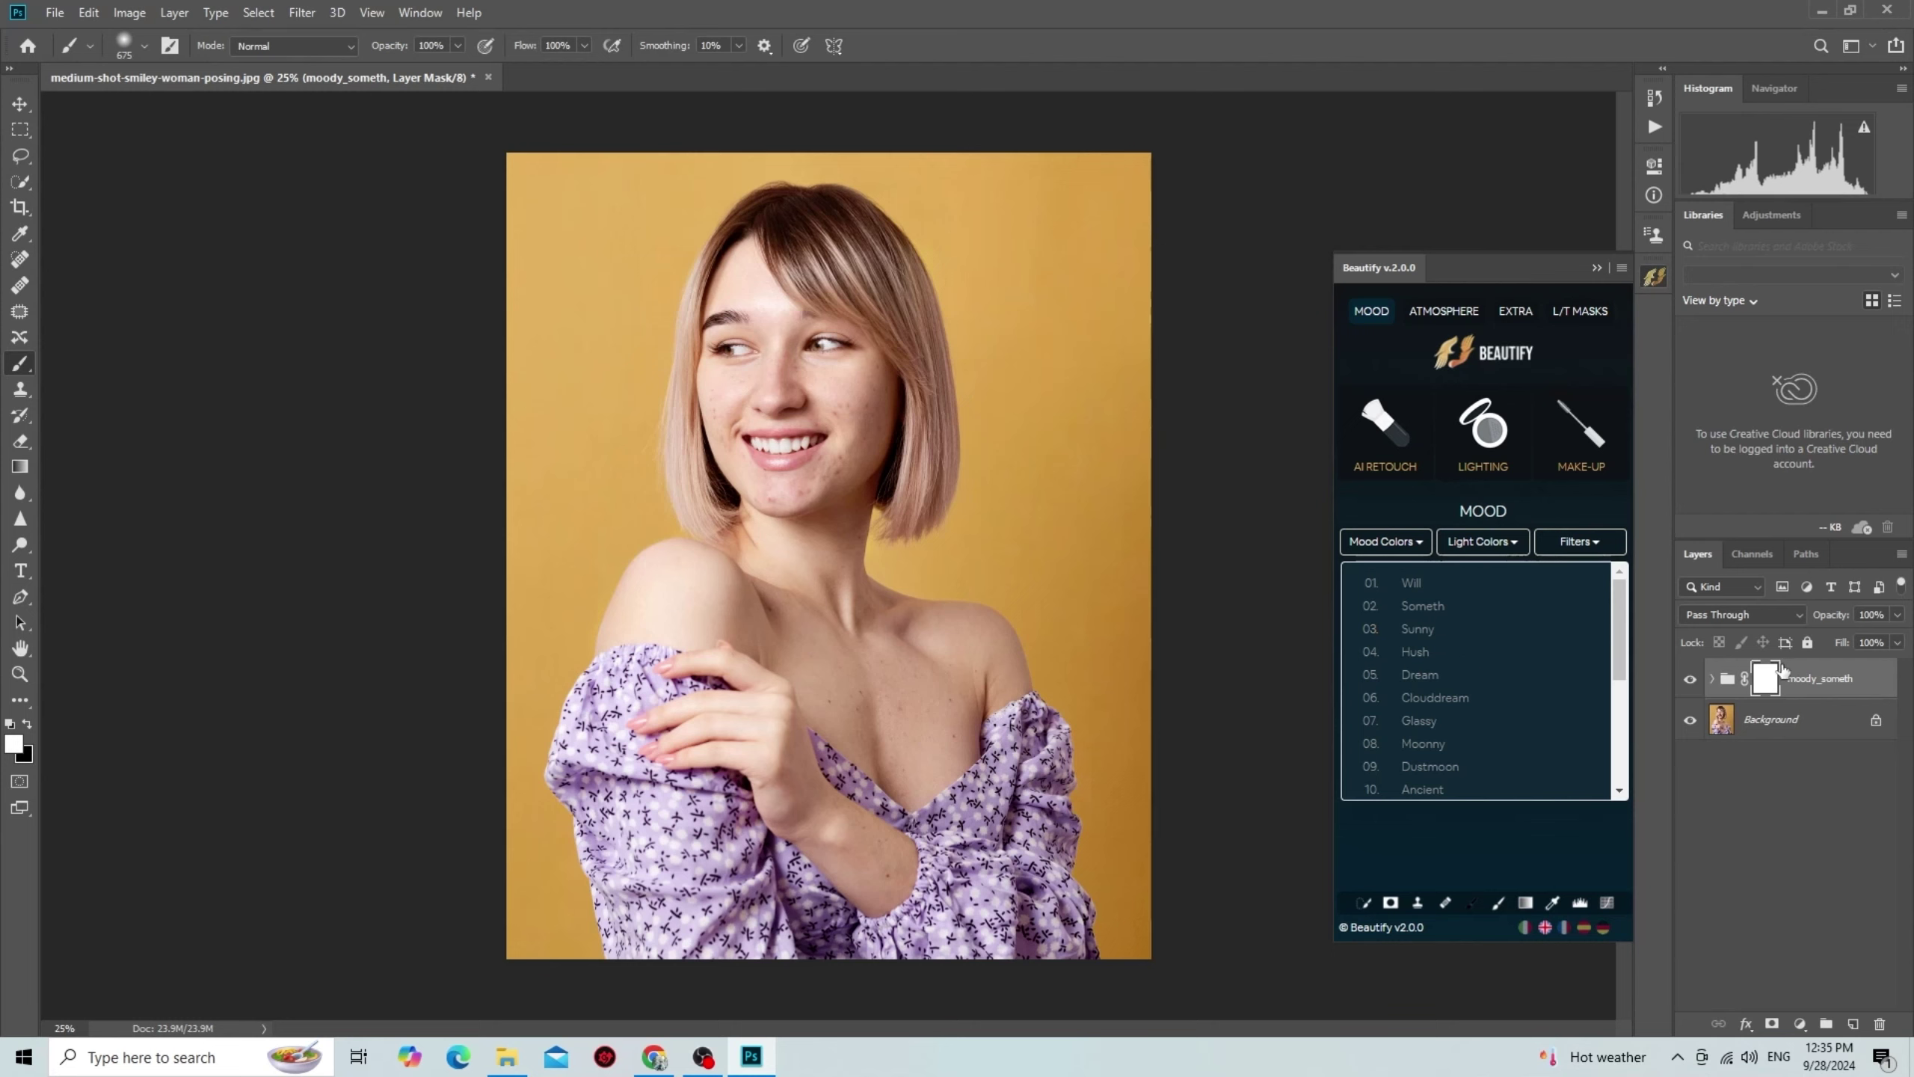
key(ctrl+z)
click(1444, 310)
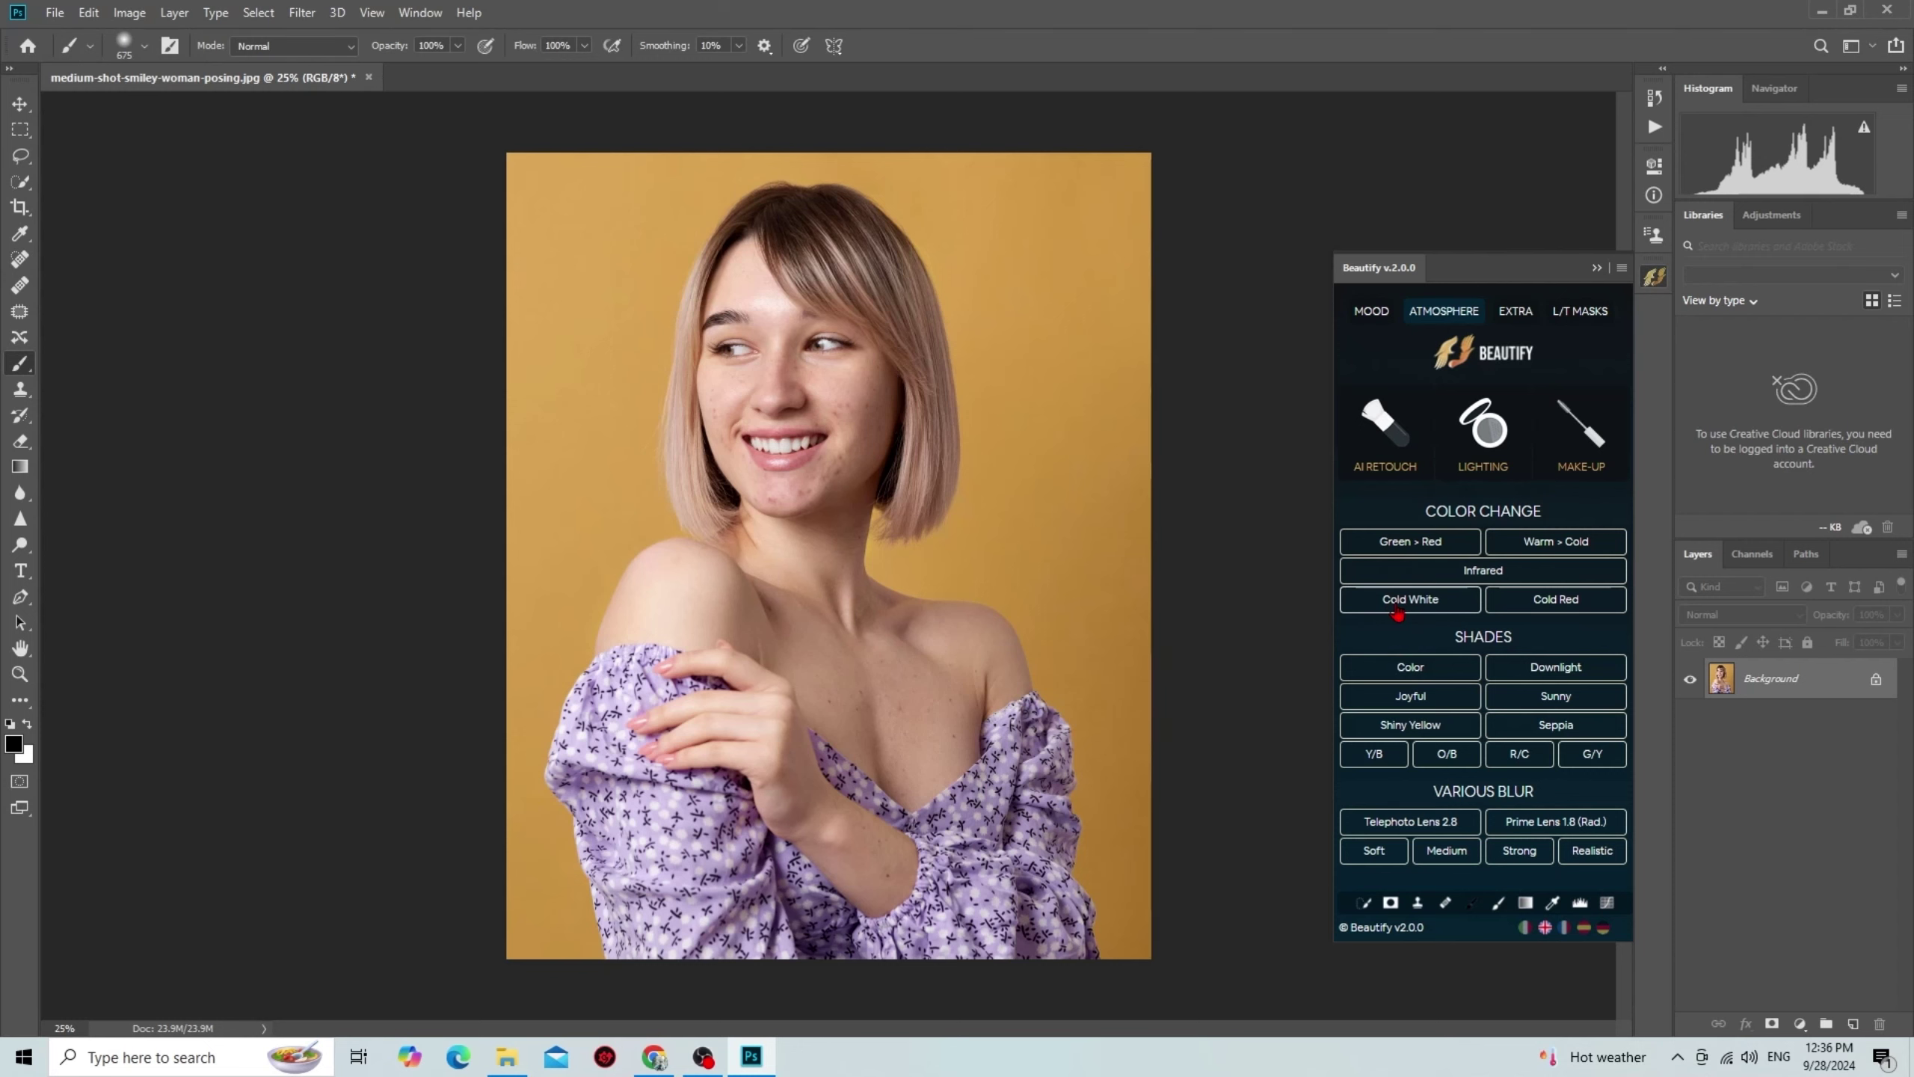
Step: Test the Cold White and Green to Red colour changes, deleting each layer, then show Extra
click(1398, 601)
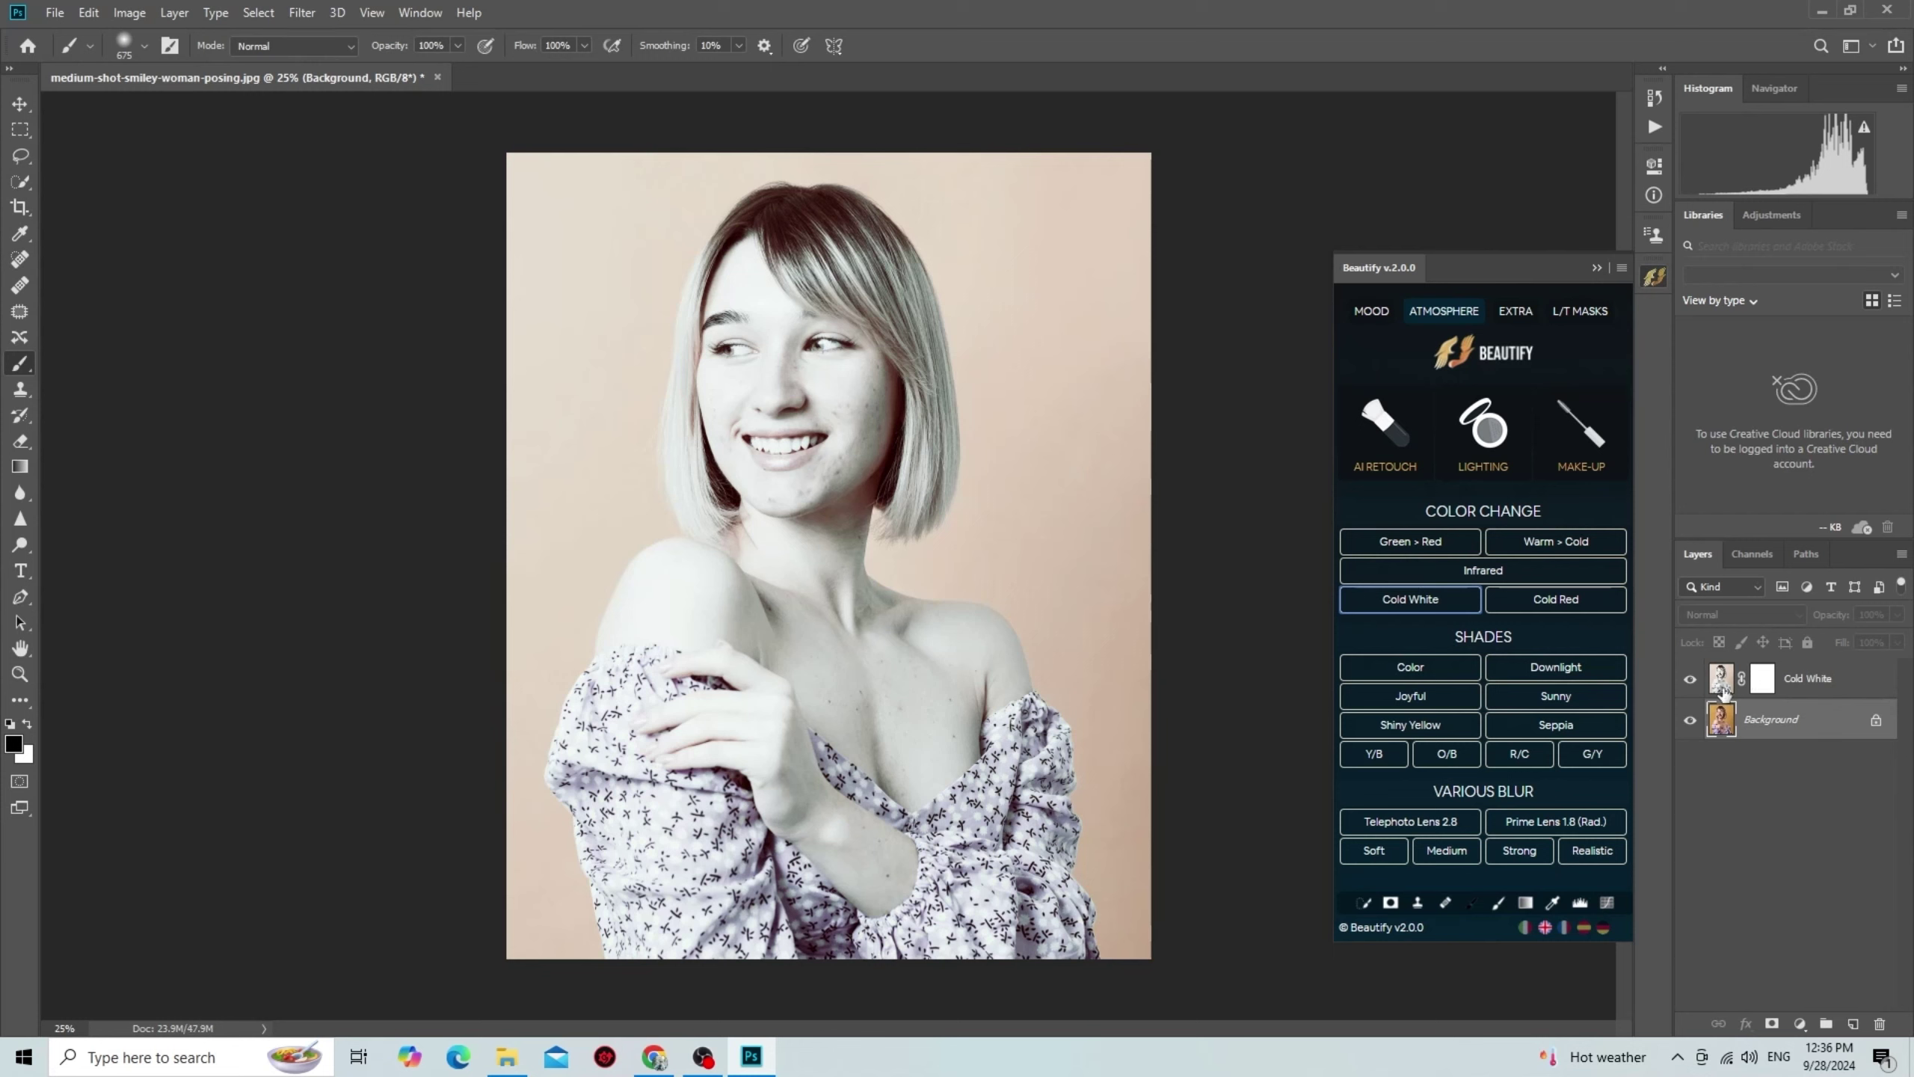
click(1719, 690)
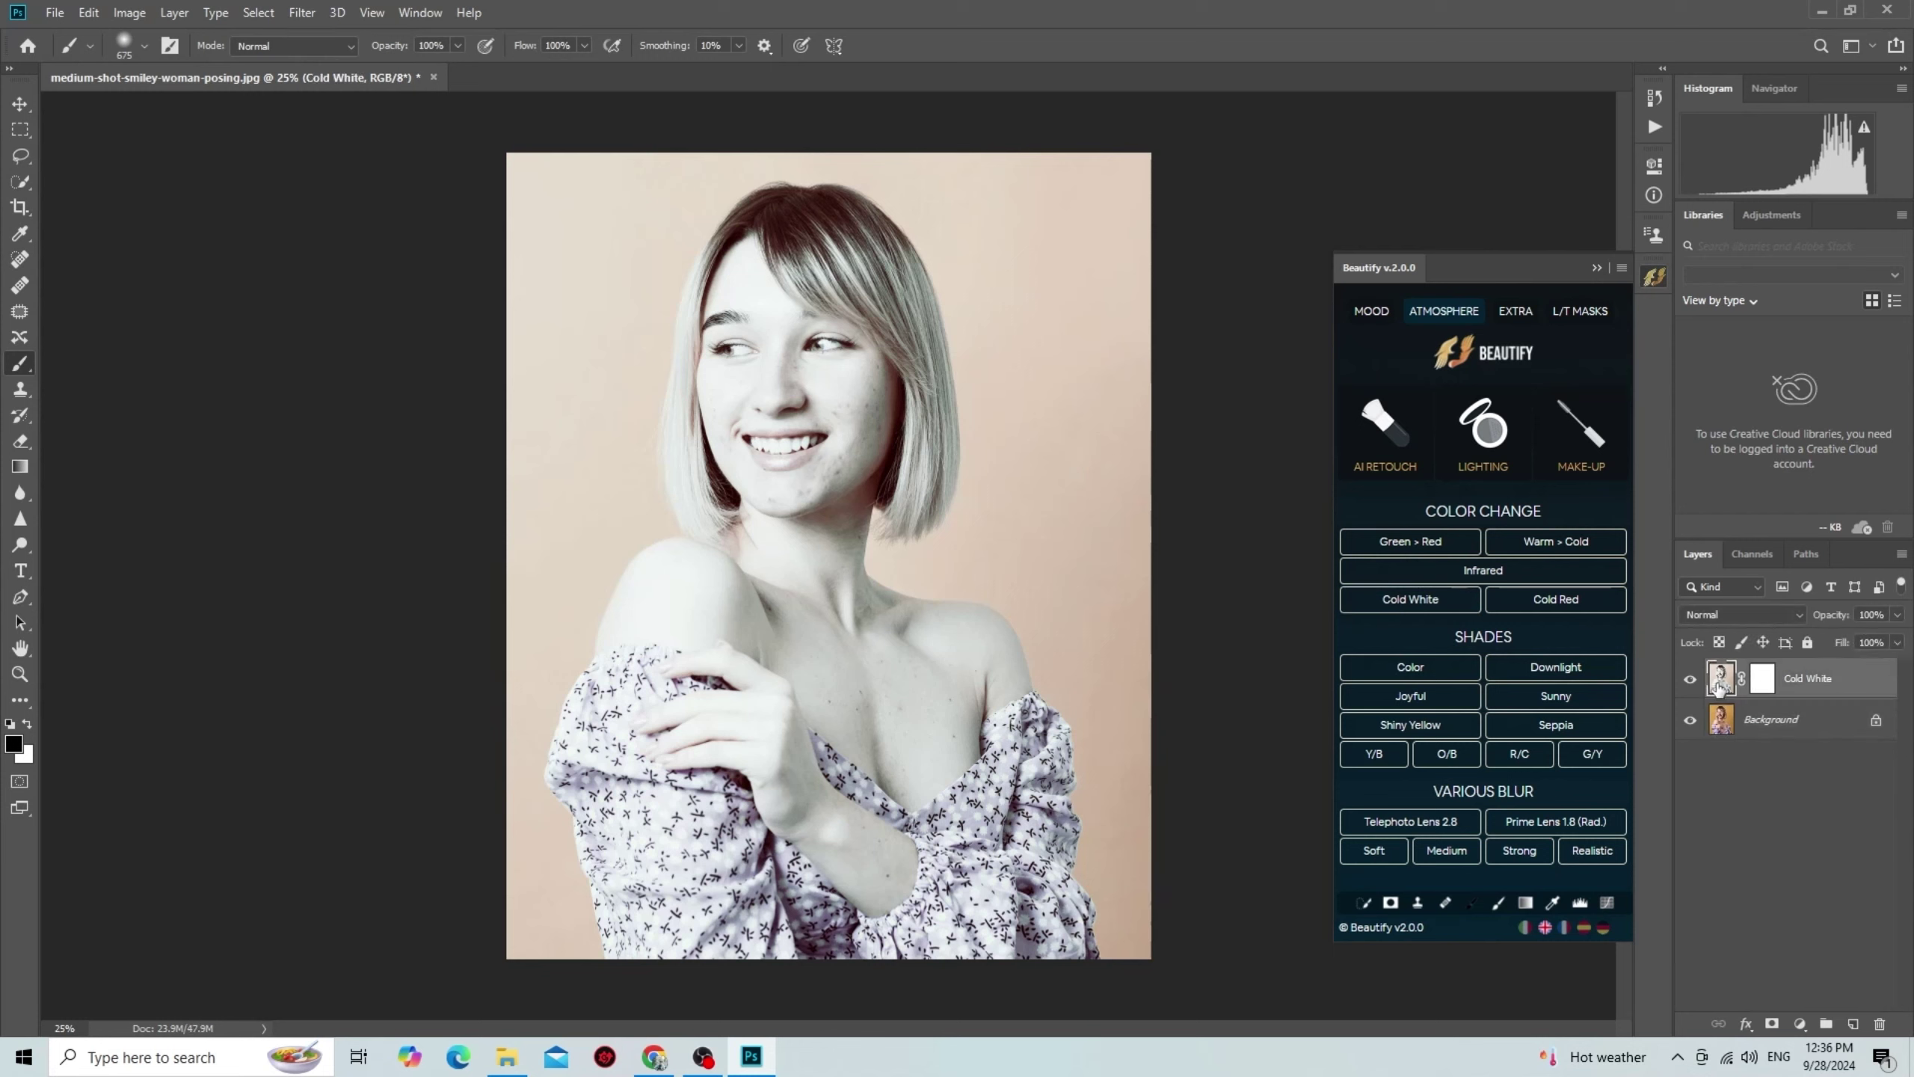
key(Delete)
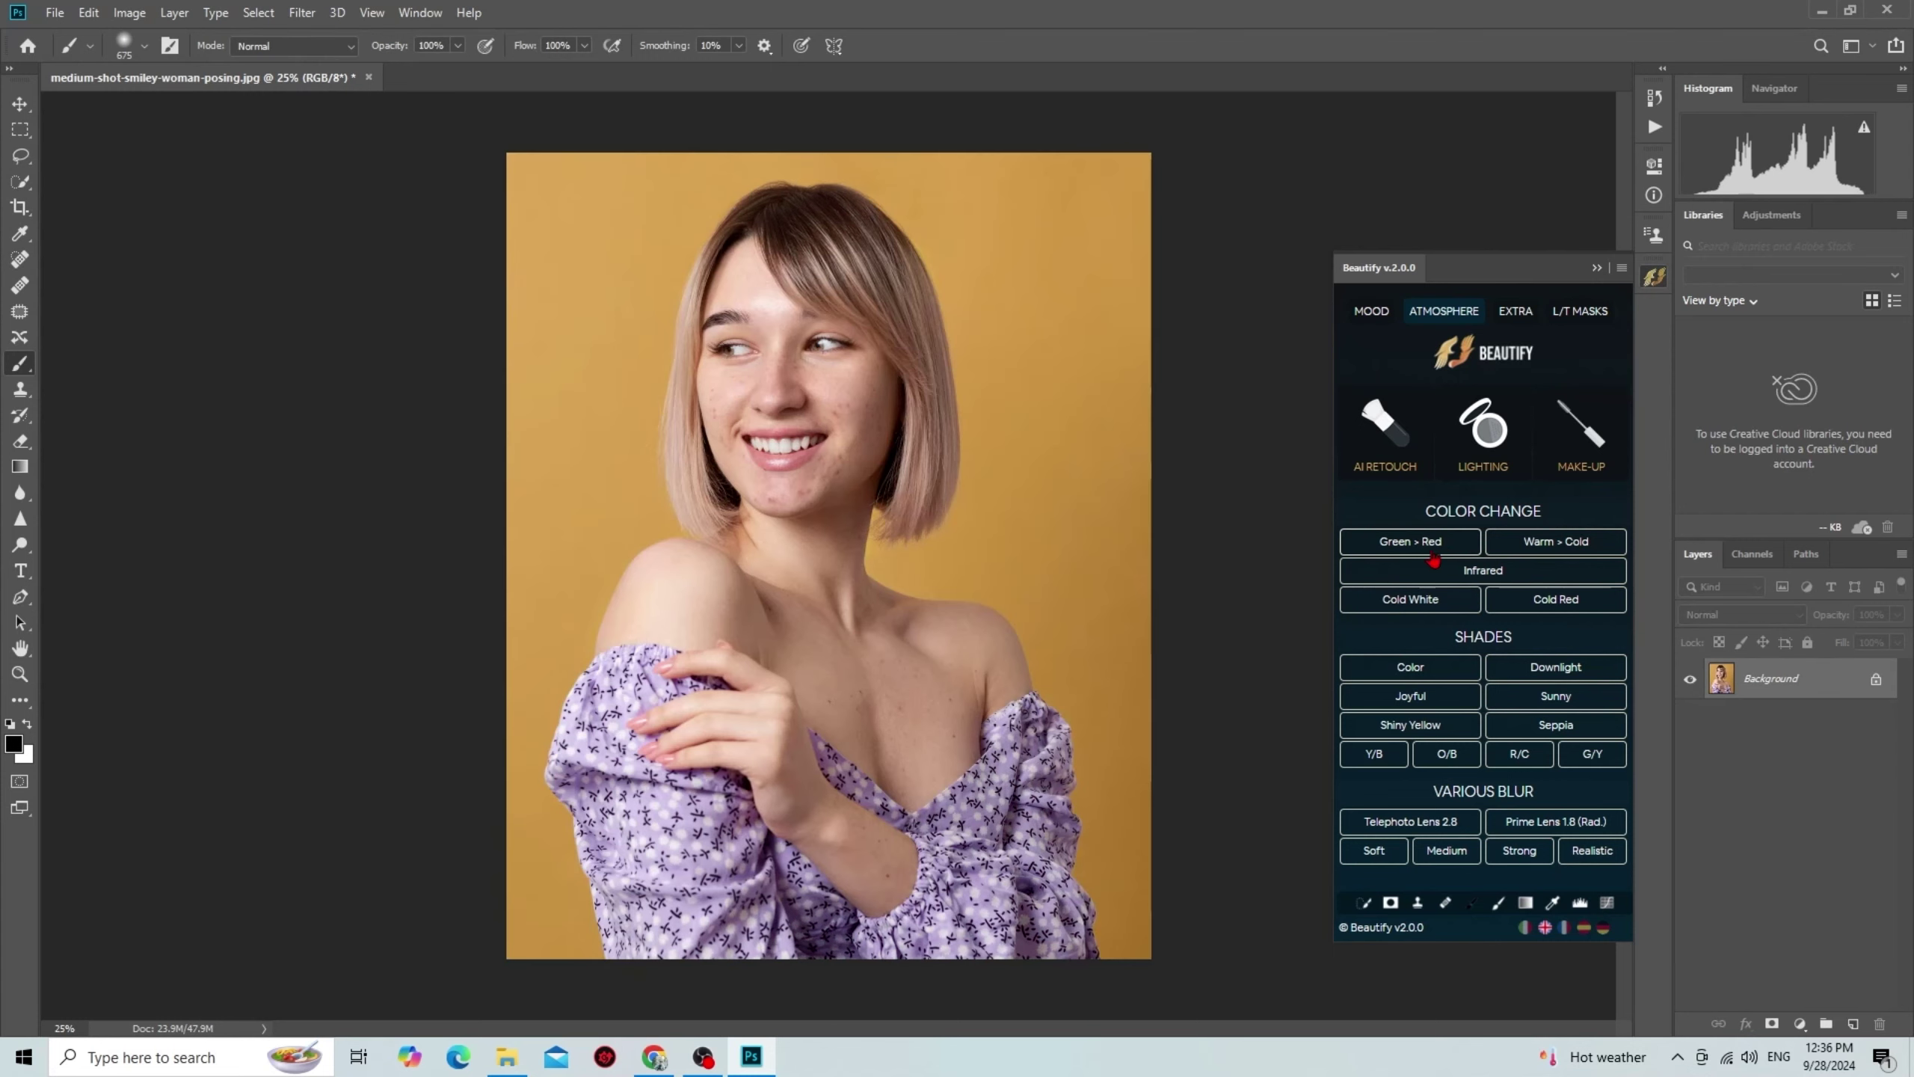
click(1432, 555)
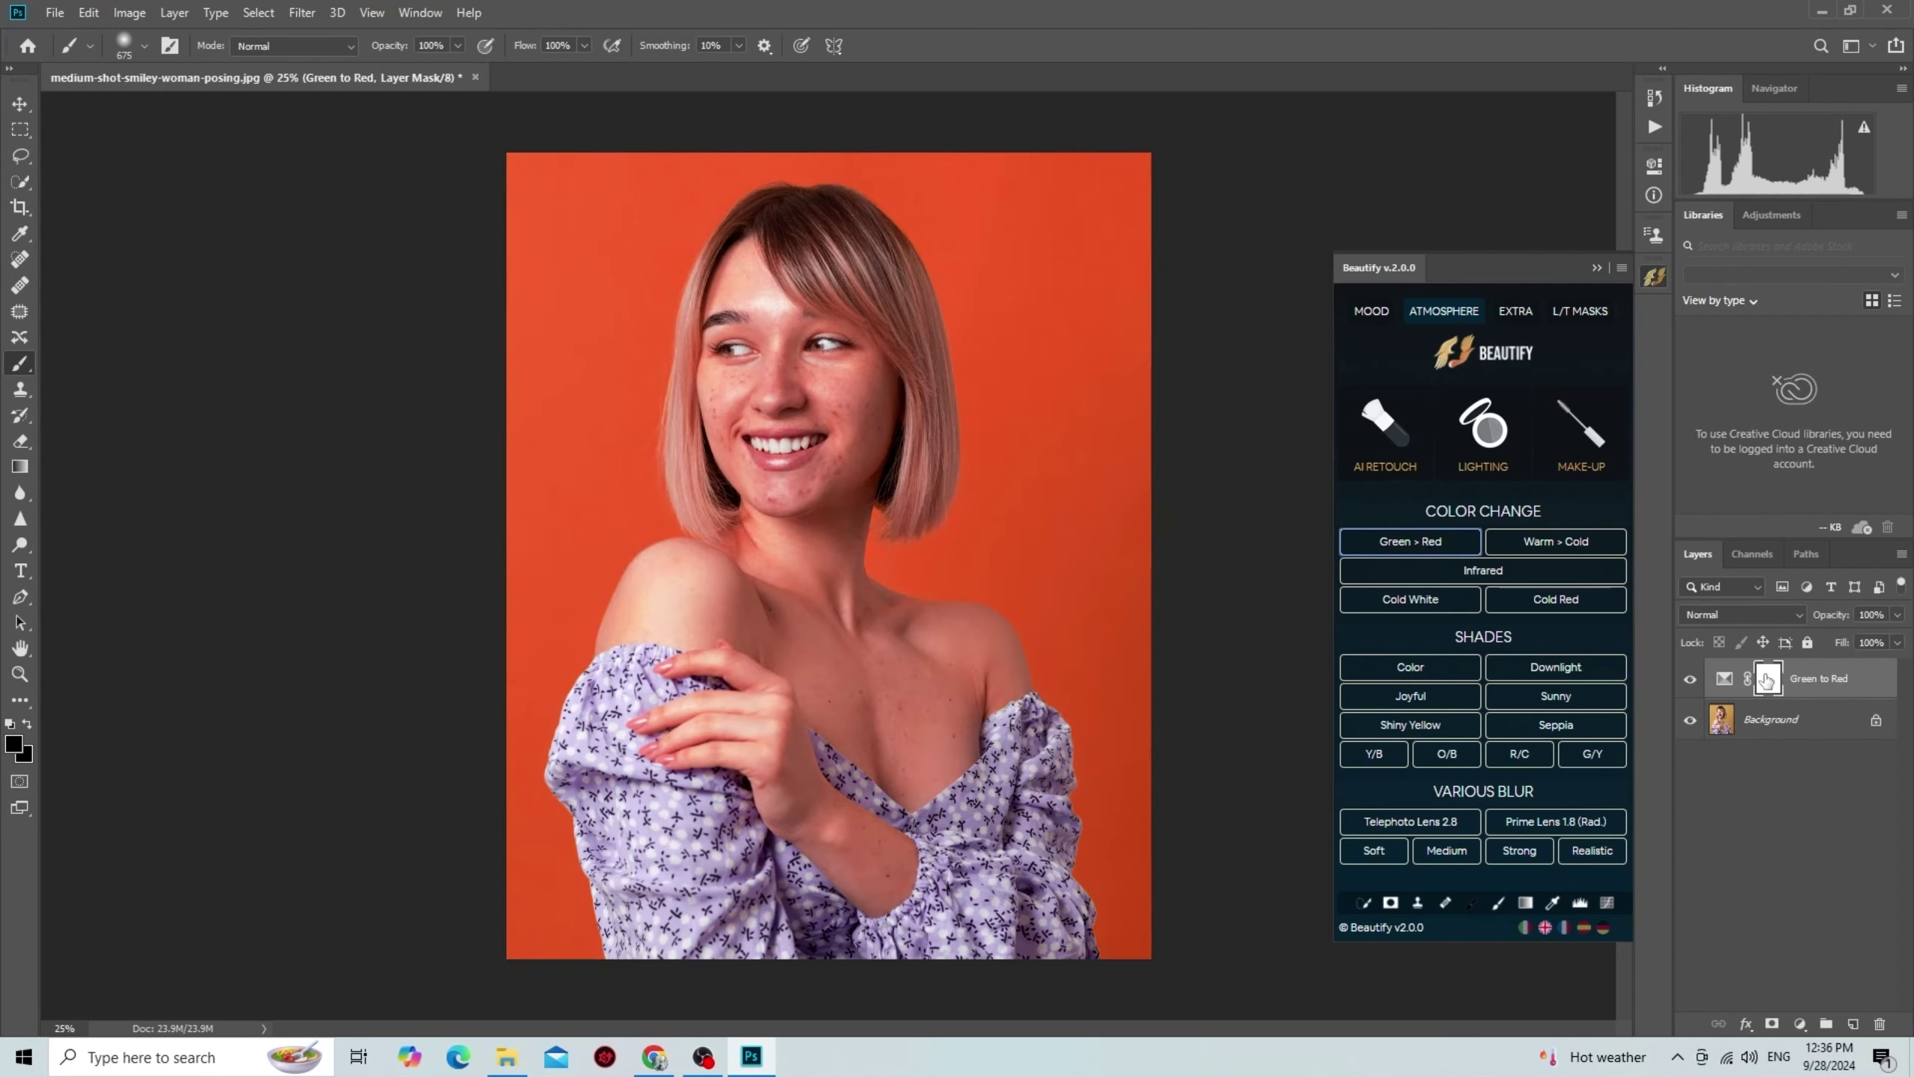
key(Delete)
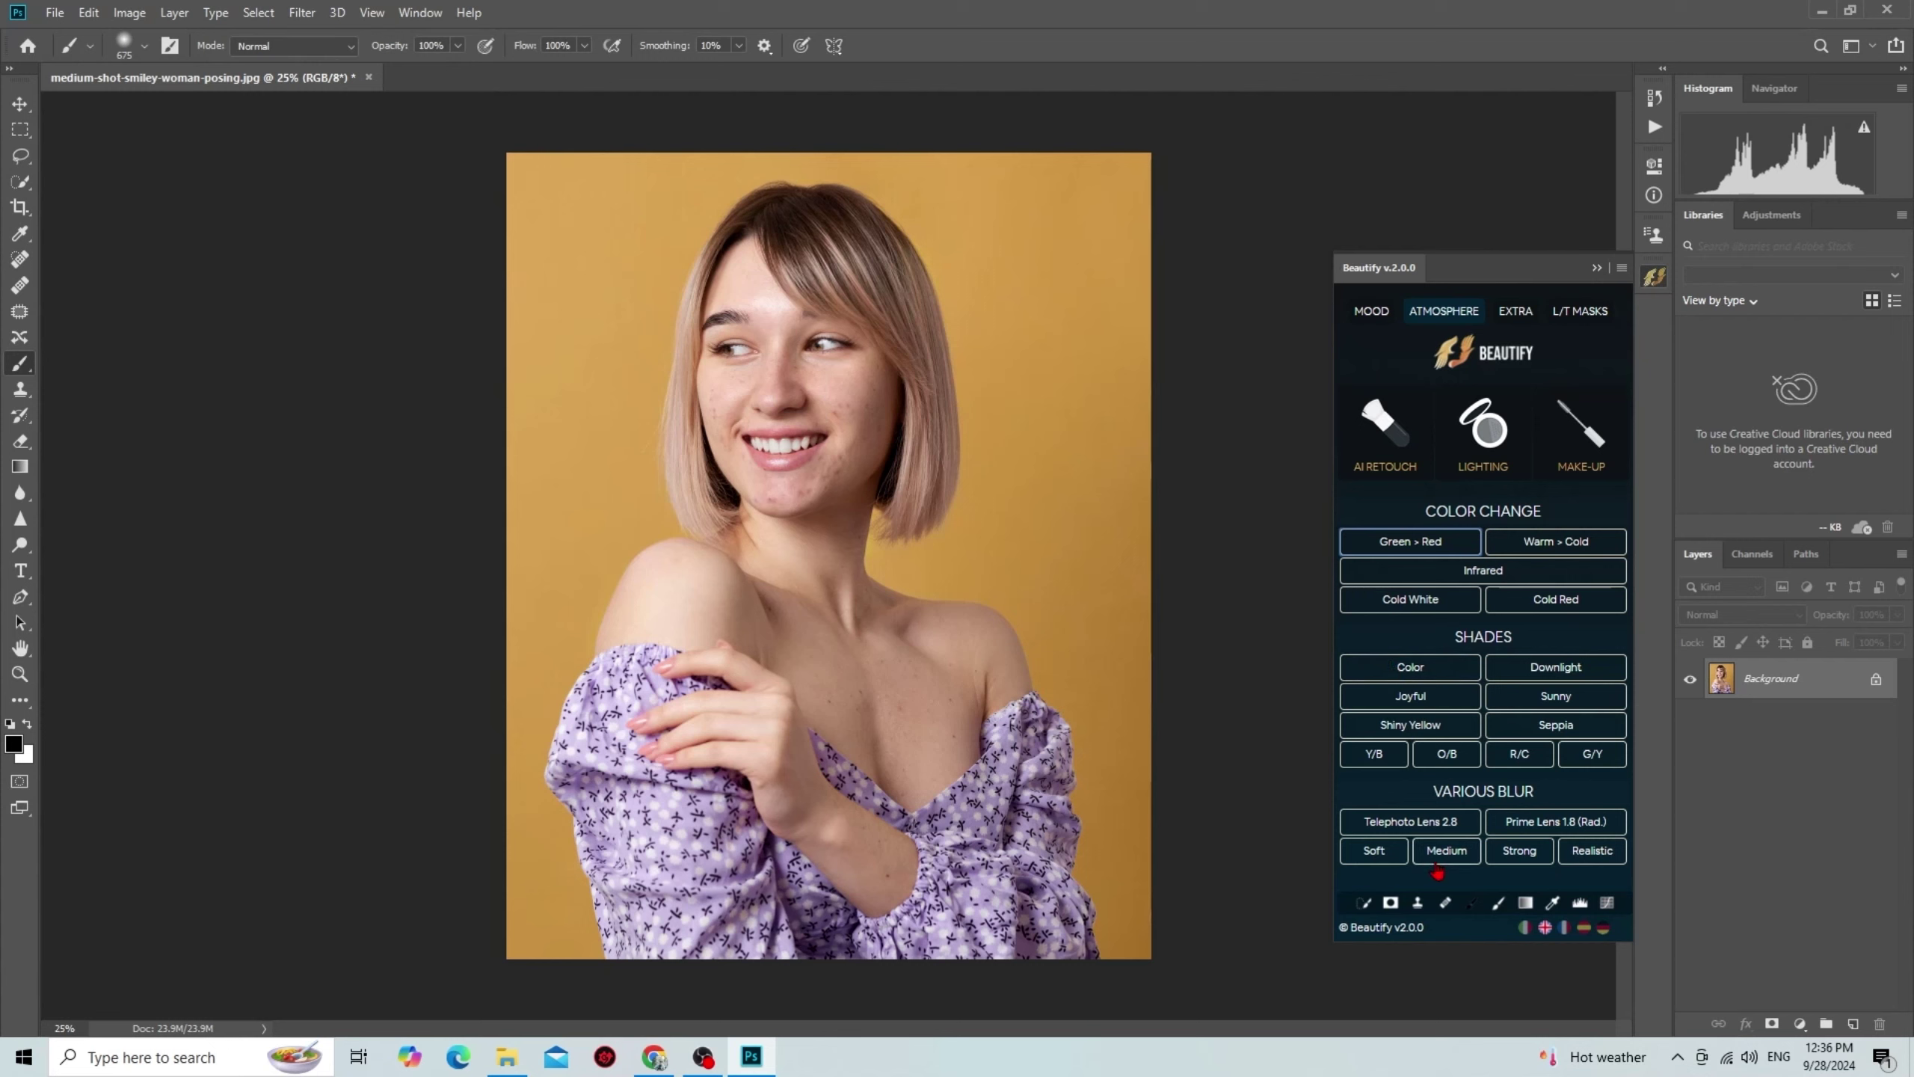
click(1509, 323)
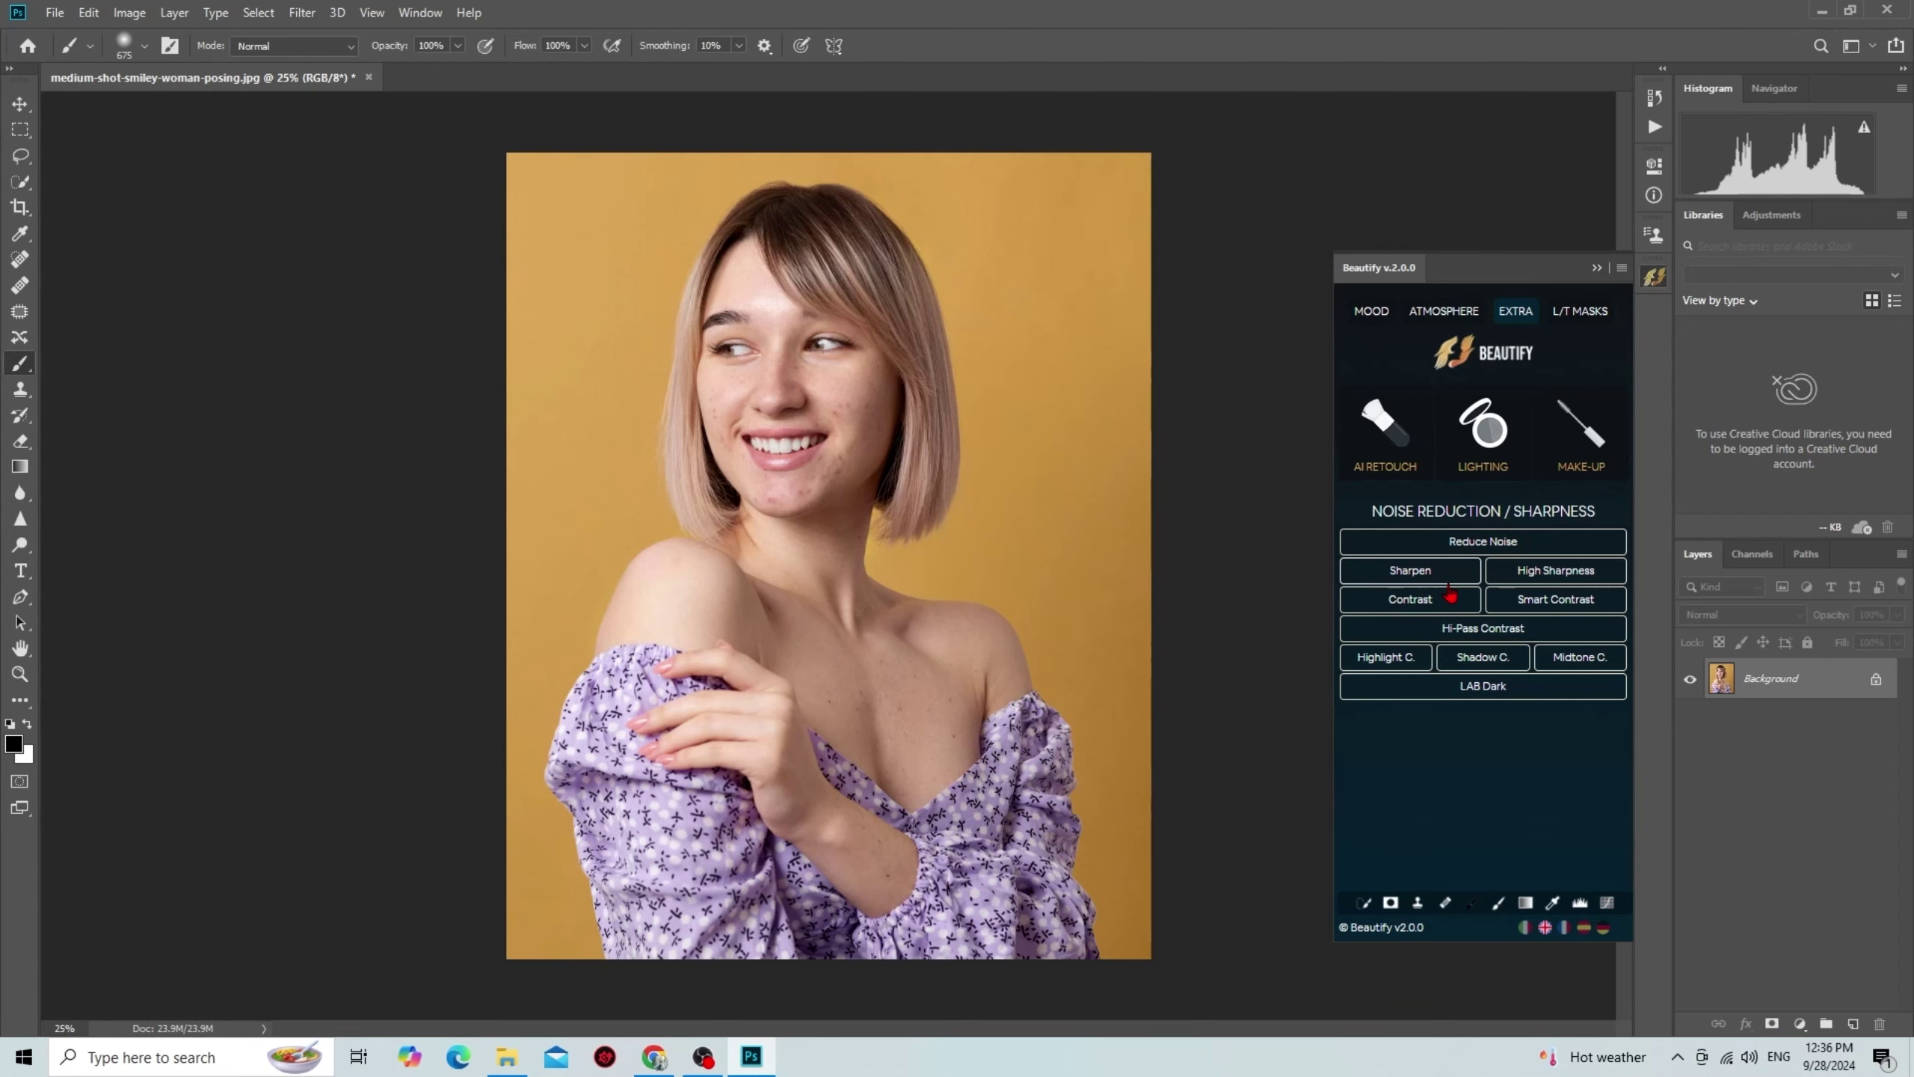
Step: Try a 50% Contrast group with a white (ffffff) brush, then apply Sharpen
click(1405, 608)
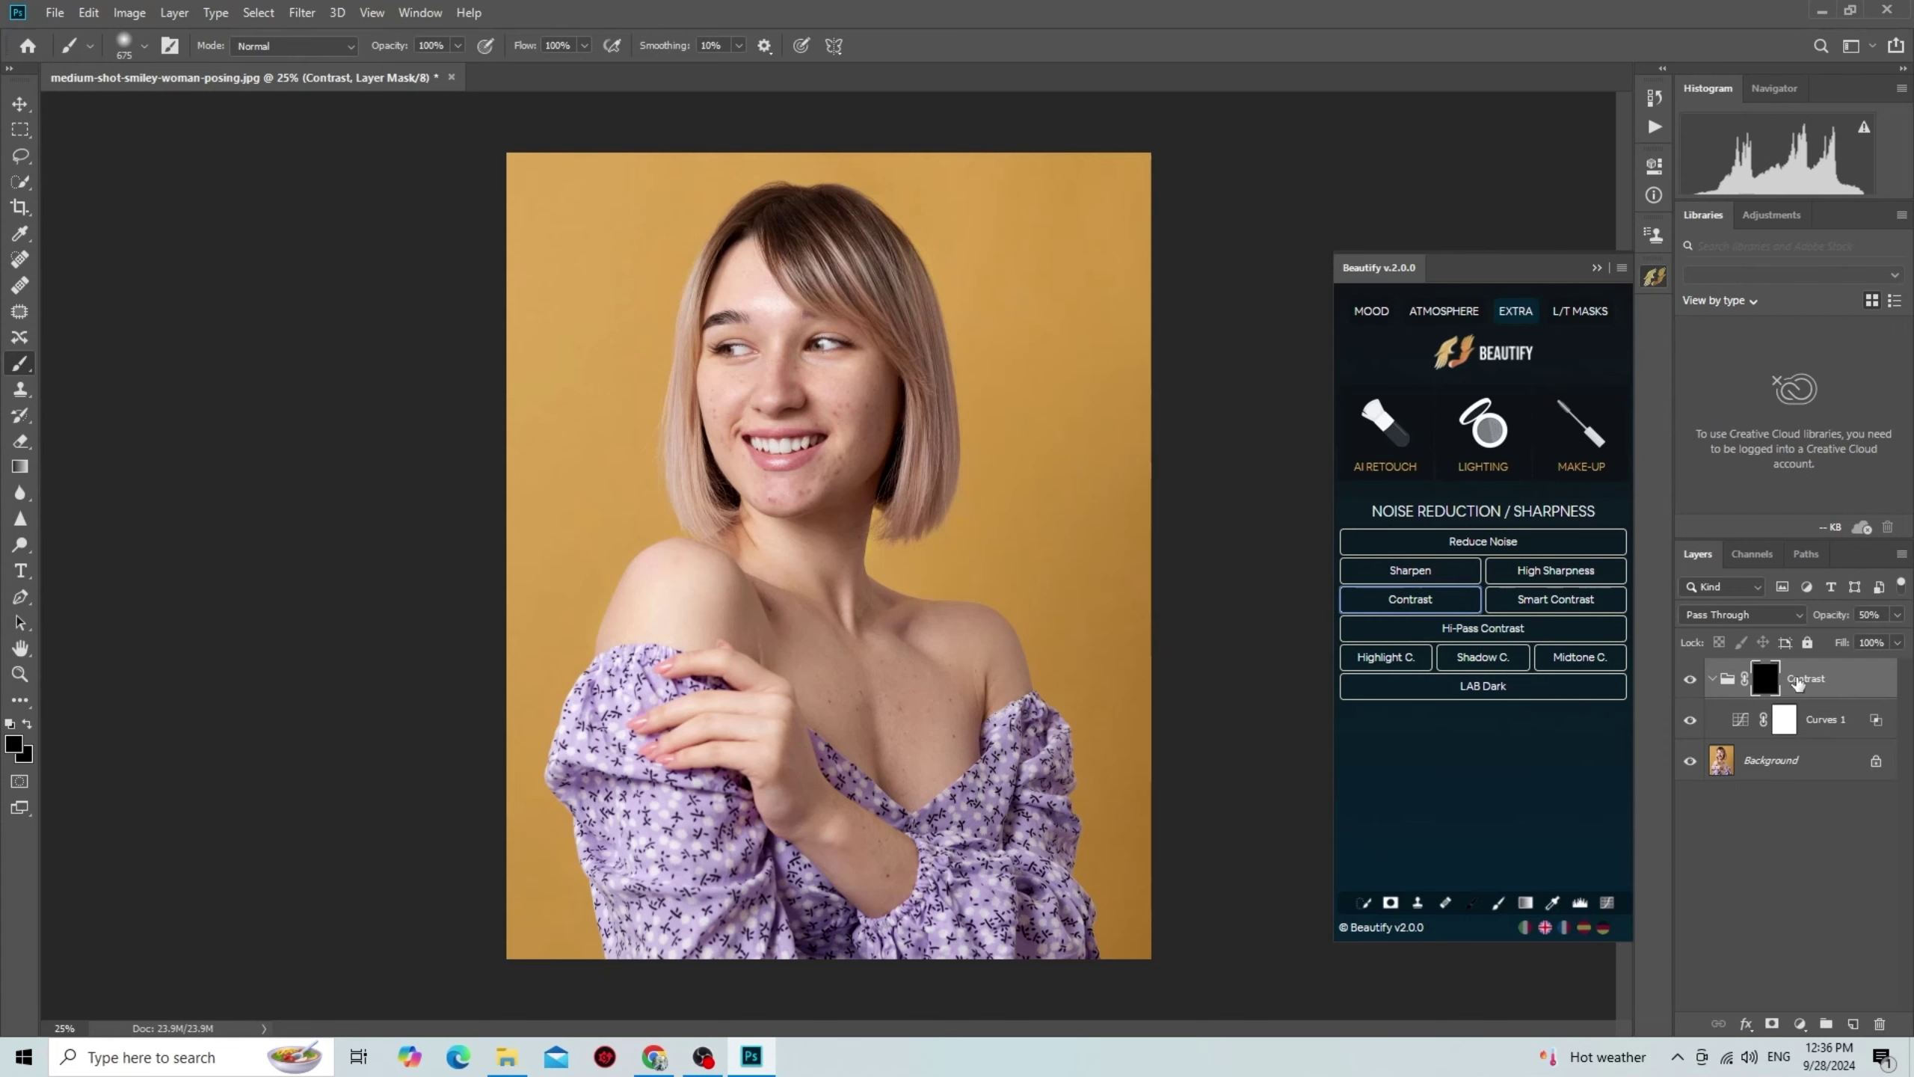
click(20, 365)
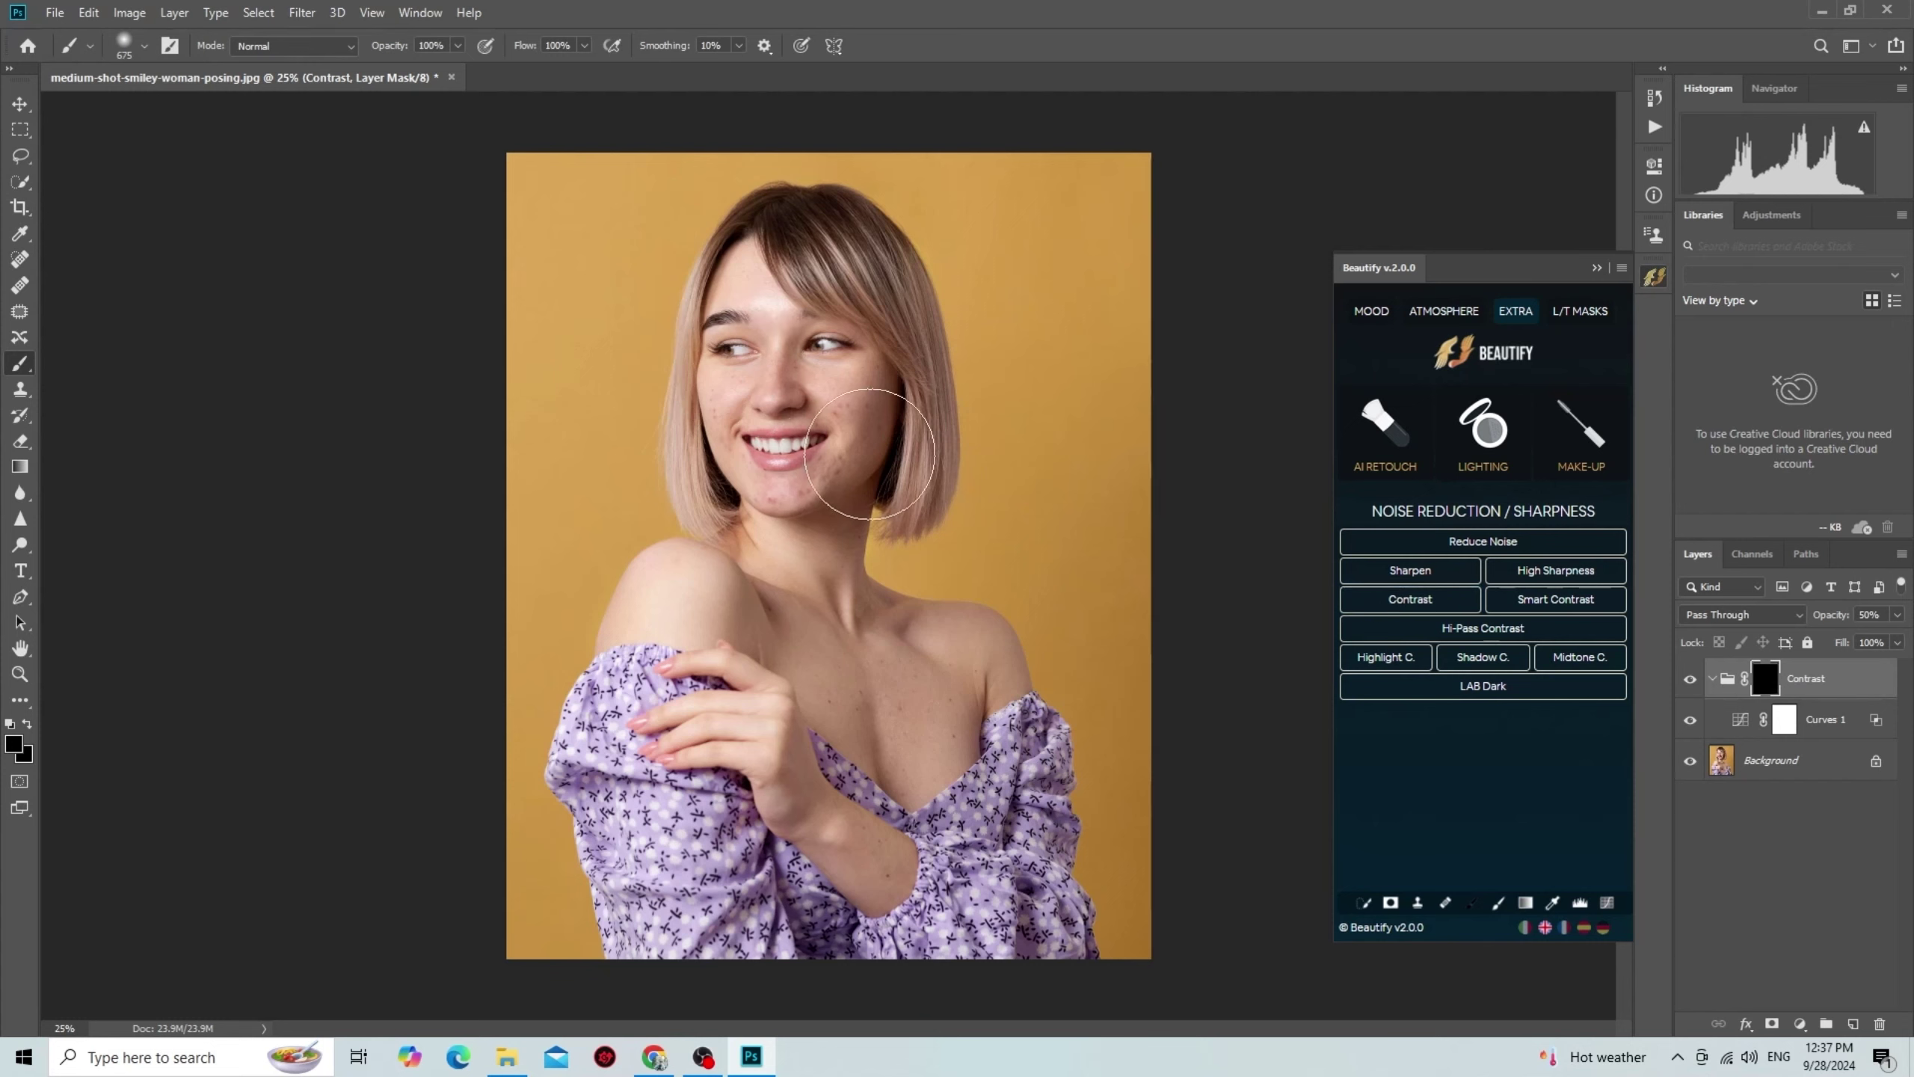
click(15, 746)
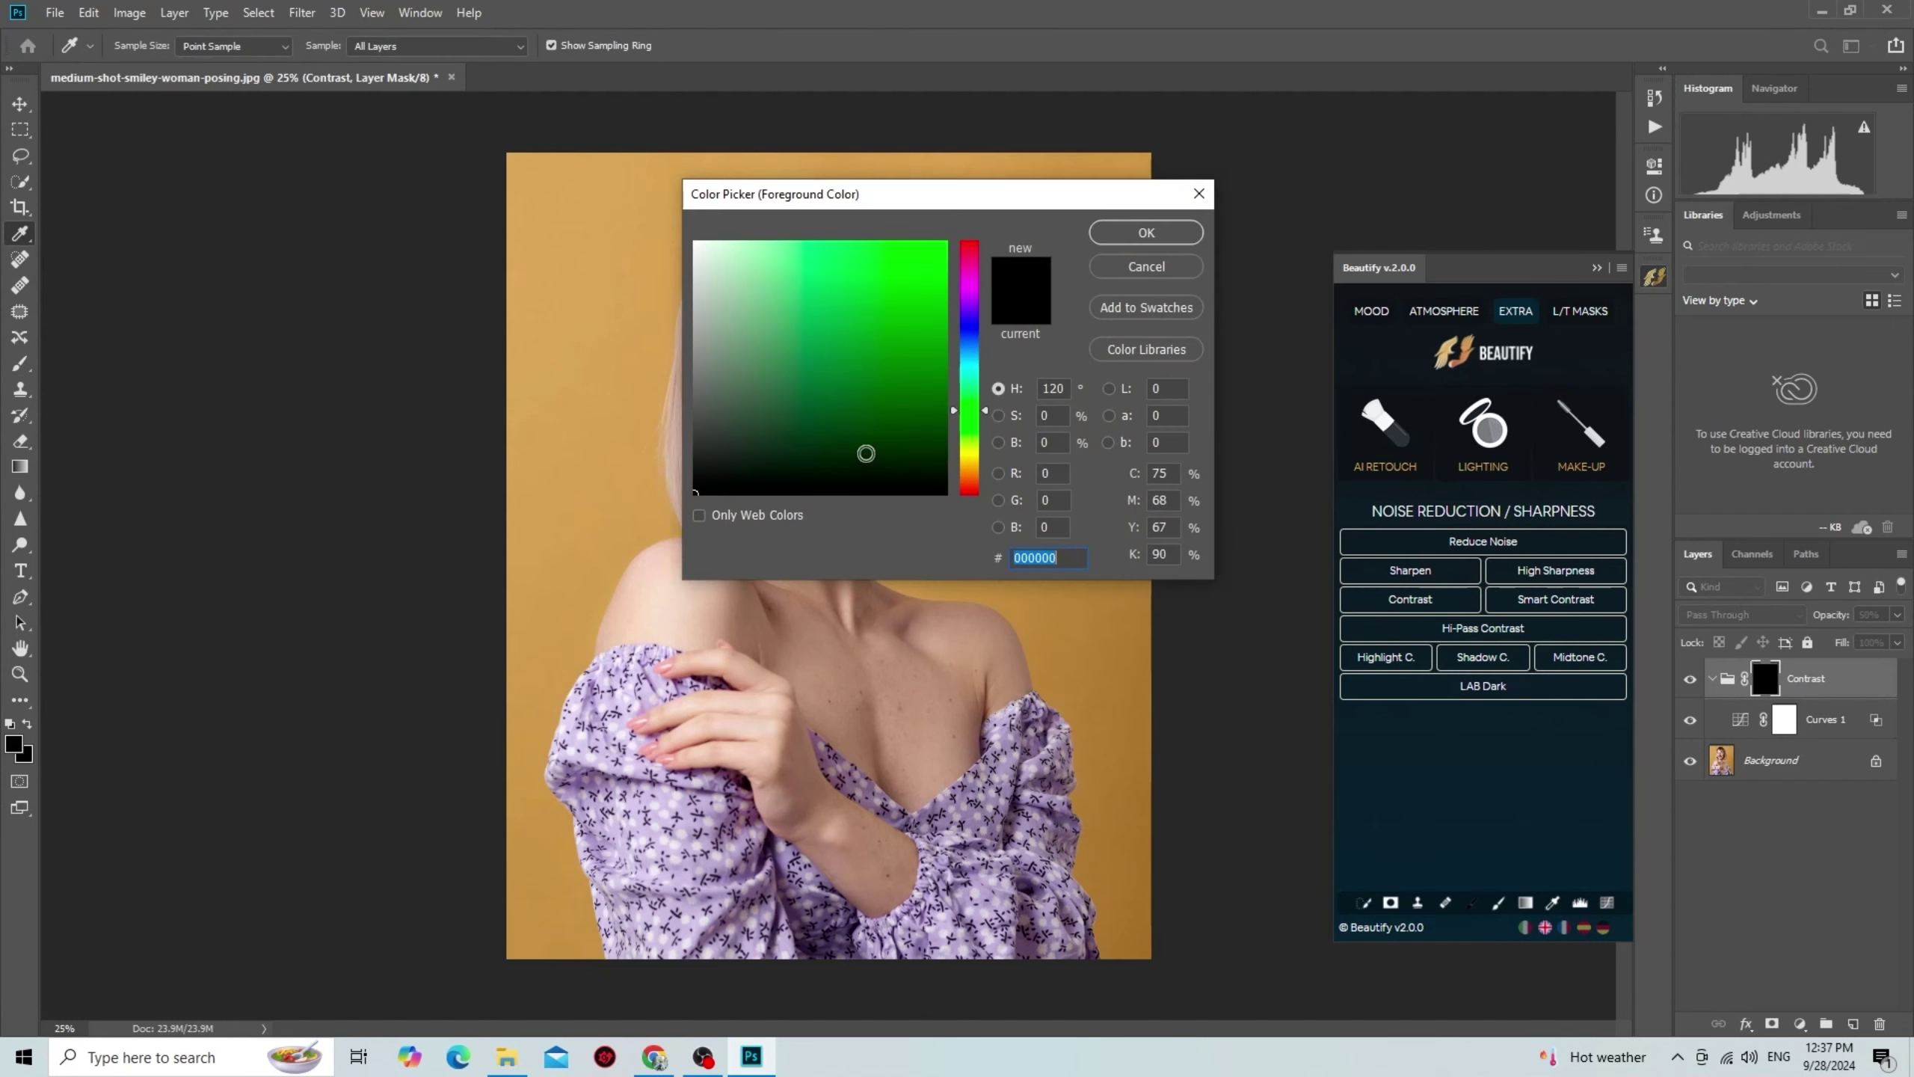
text(ffffff)
click(1146, 233)
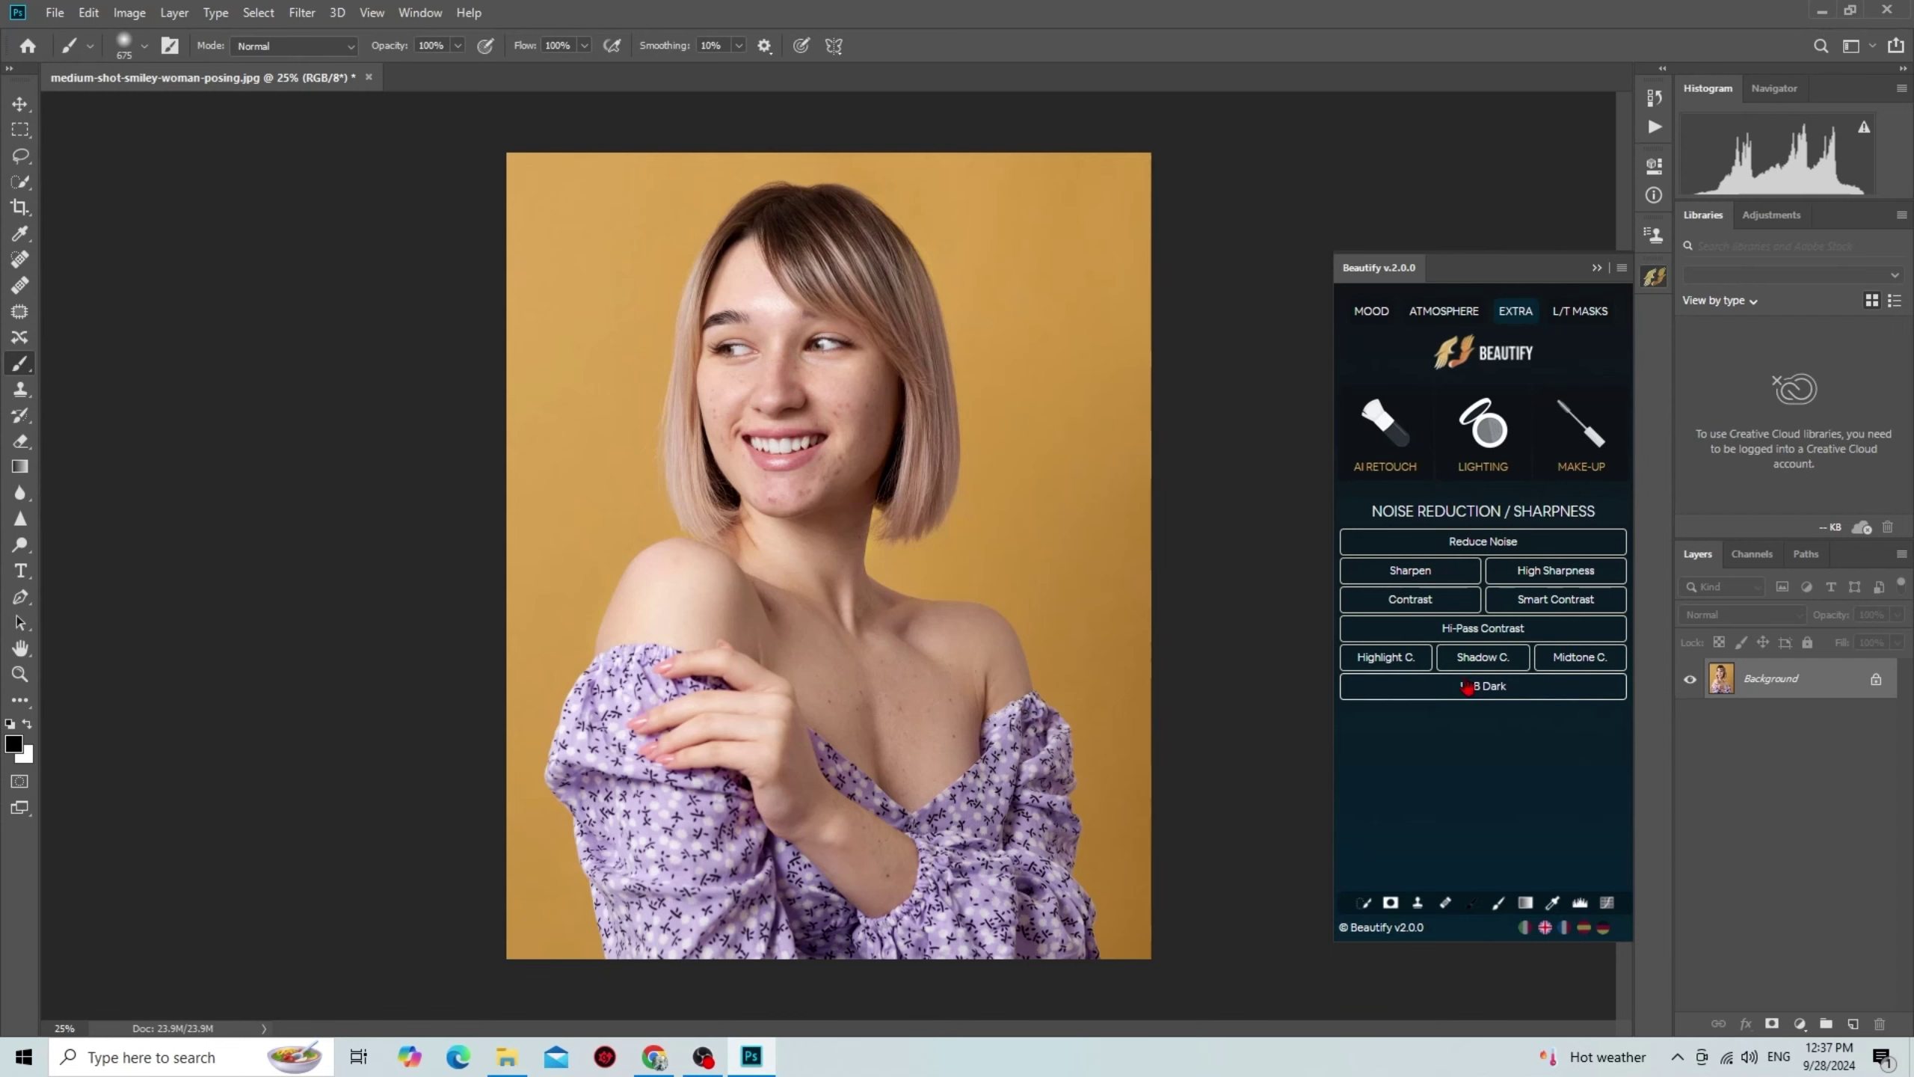
click(1423, 577)
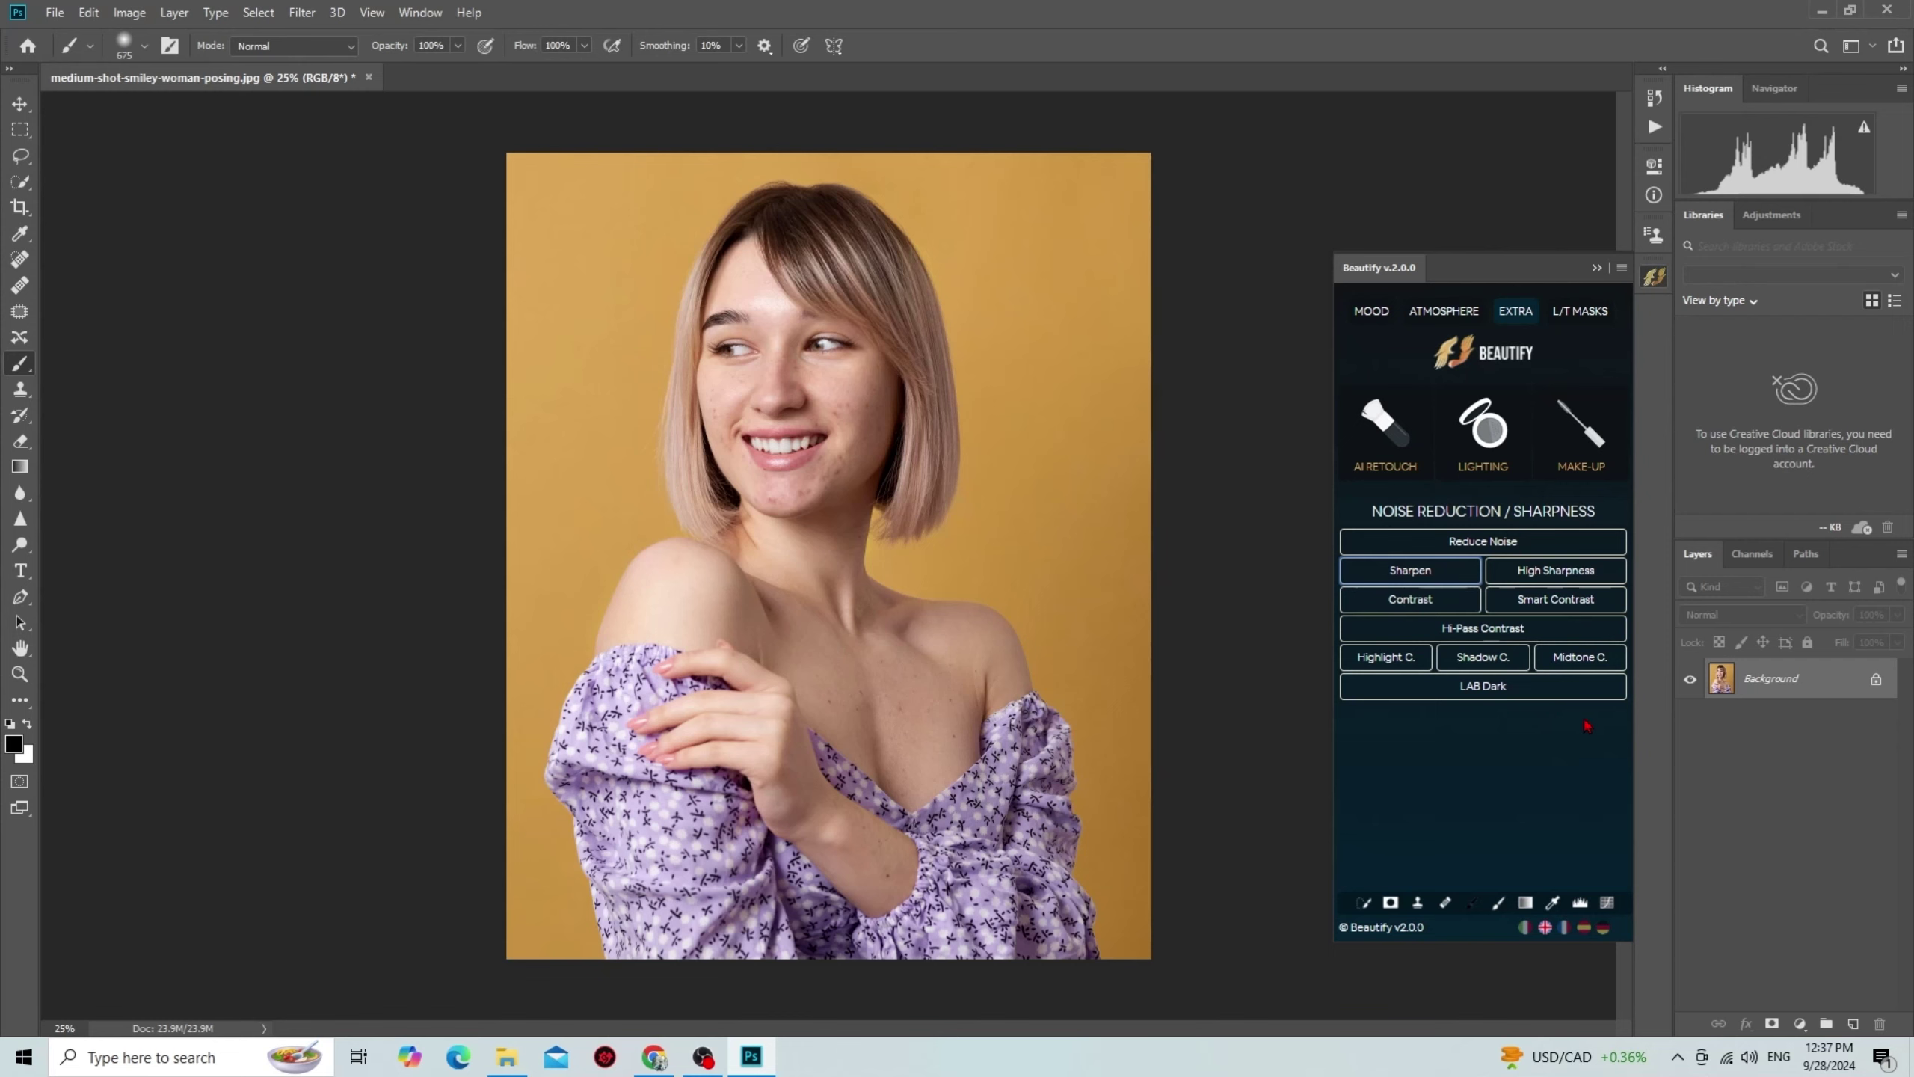
Step: Look over the L/T Masks tab, then show the AI Retouch skin and eyes tools
click(1556, 310)
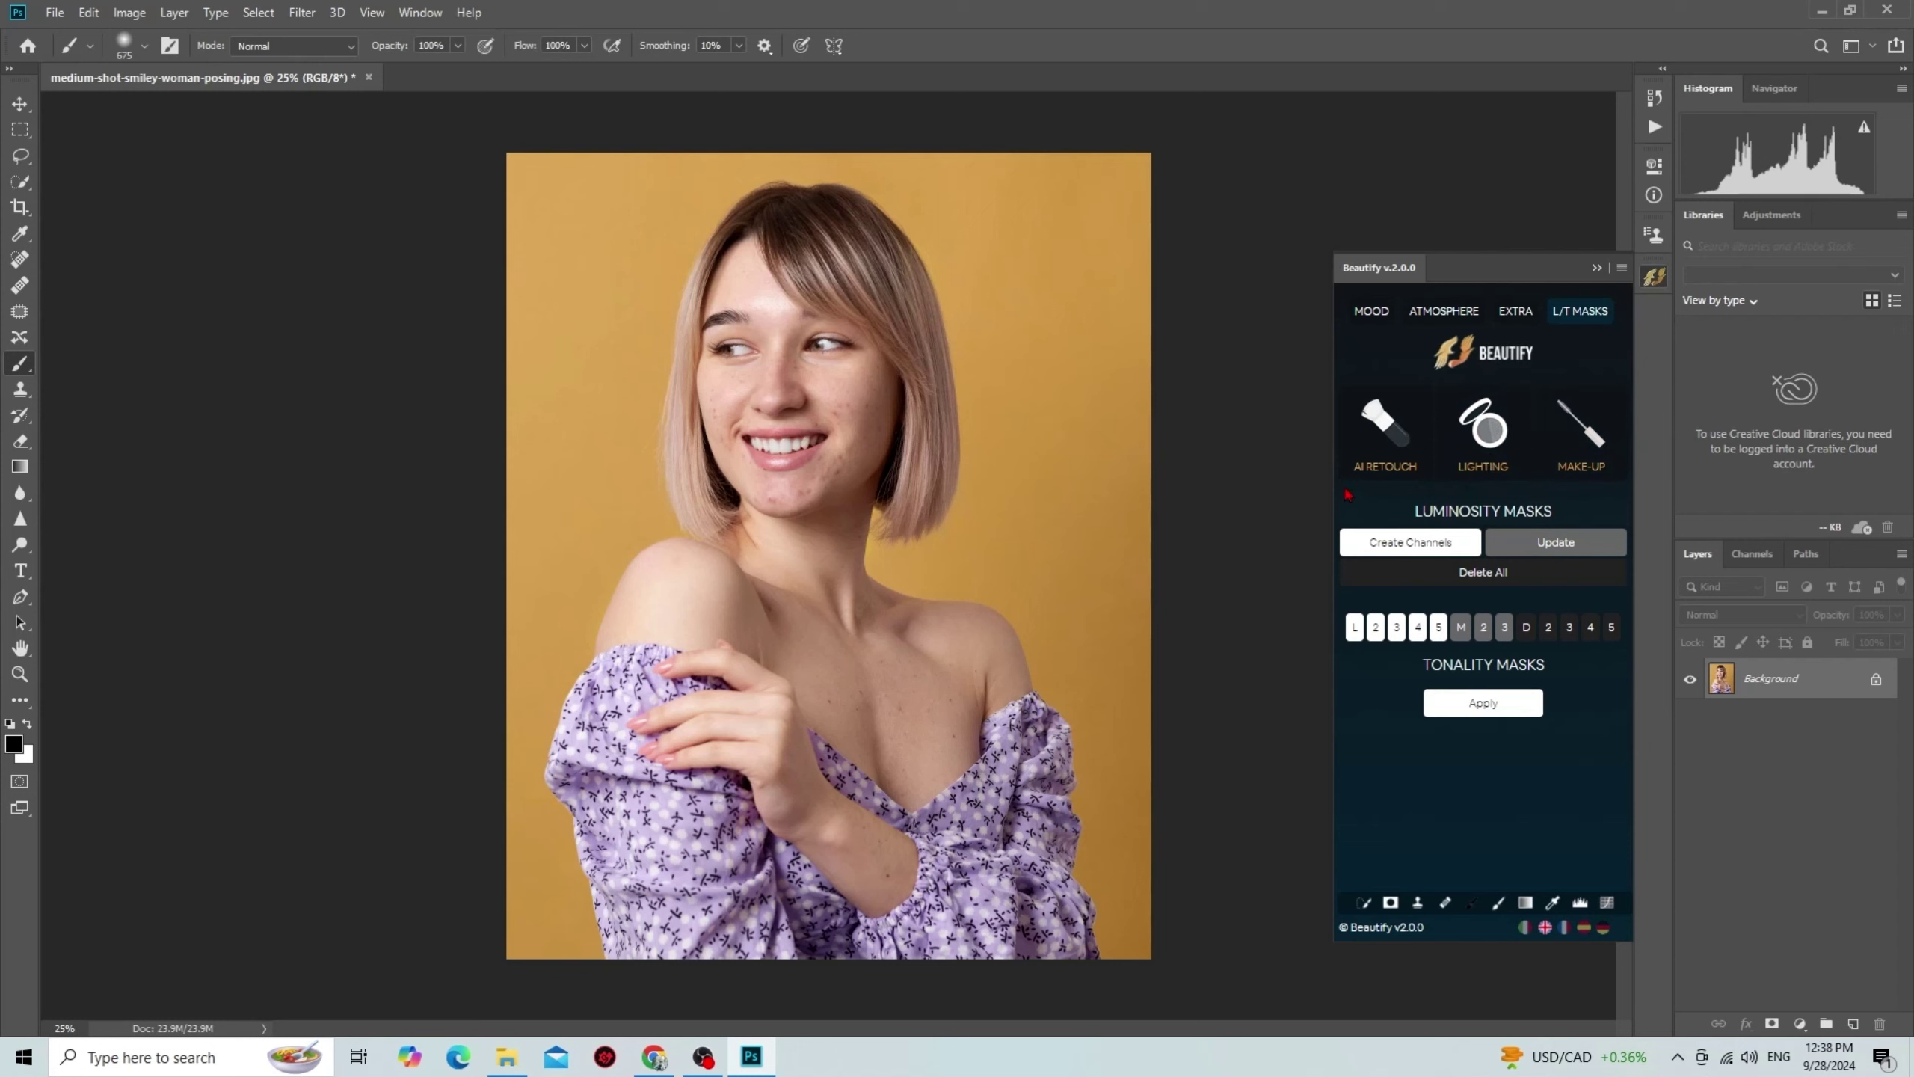
click(1376, 474)
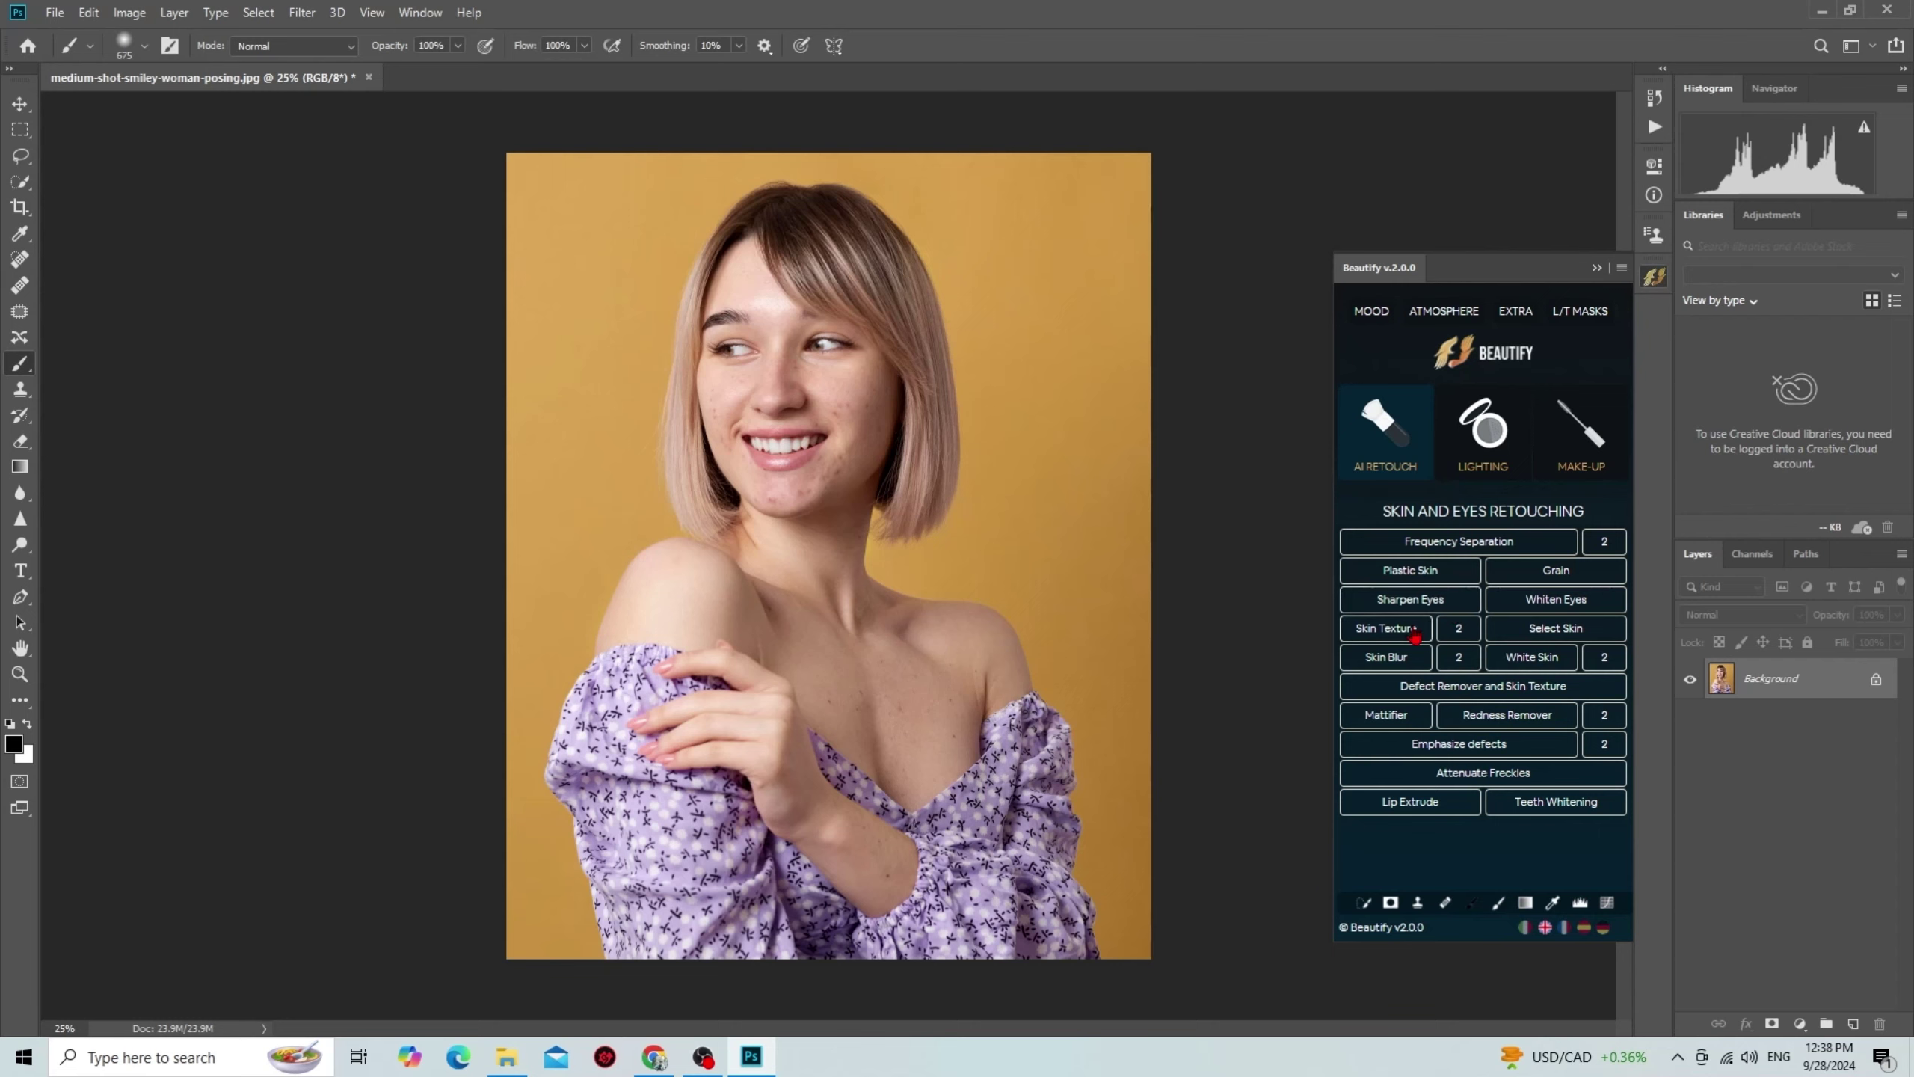
Step: Run Frequency Separation, move the Surface Blur dialog aside, and cancel it
click(1516, 554)
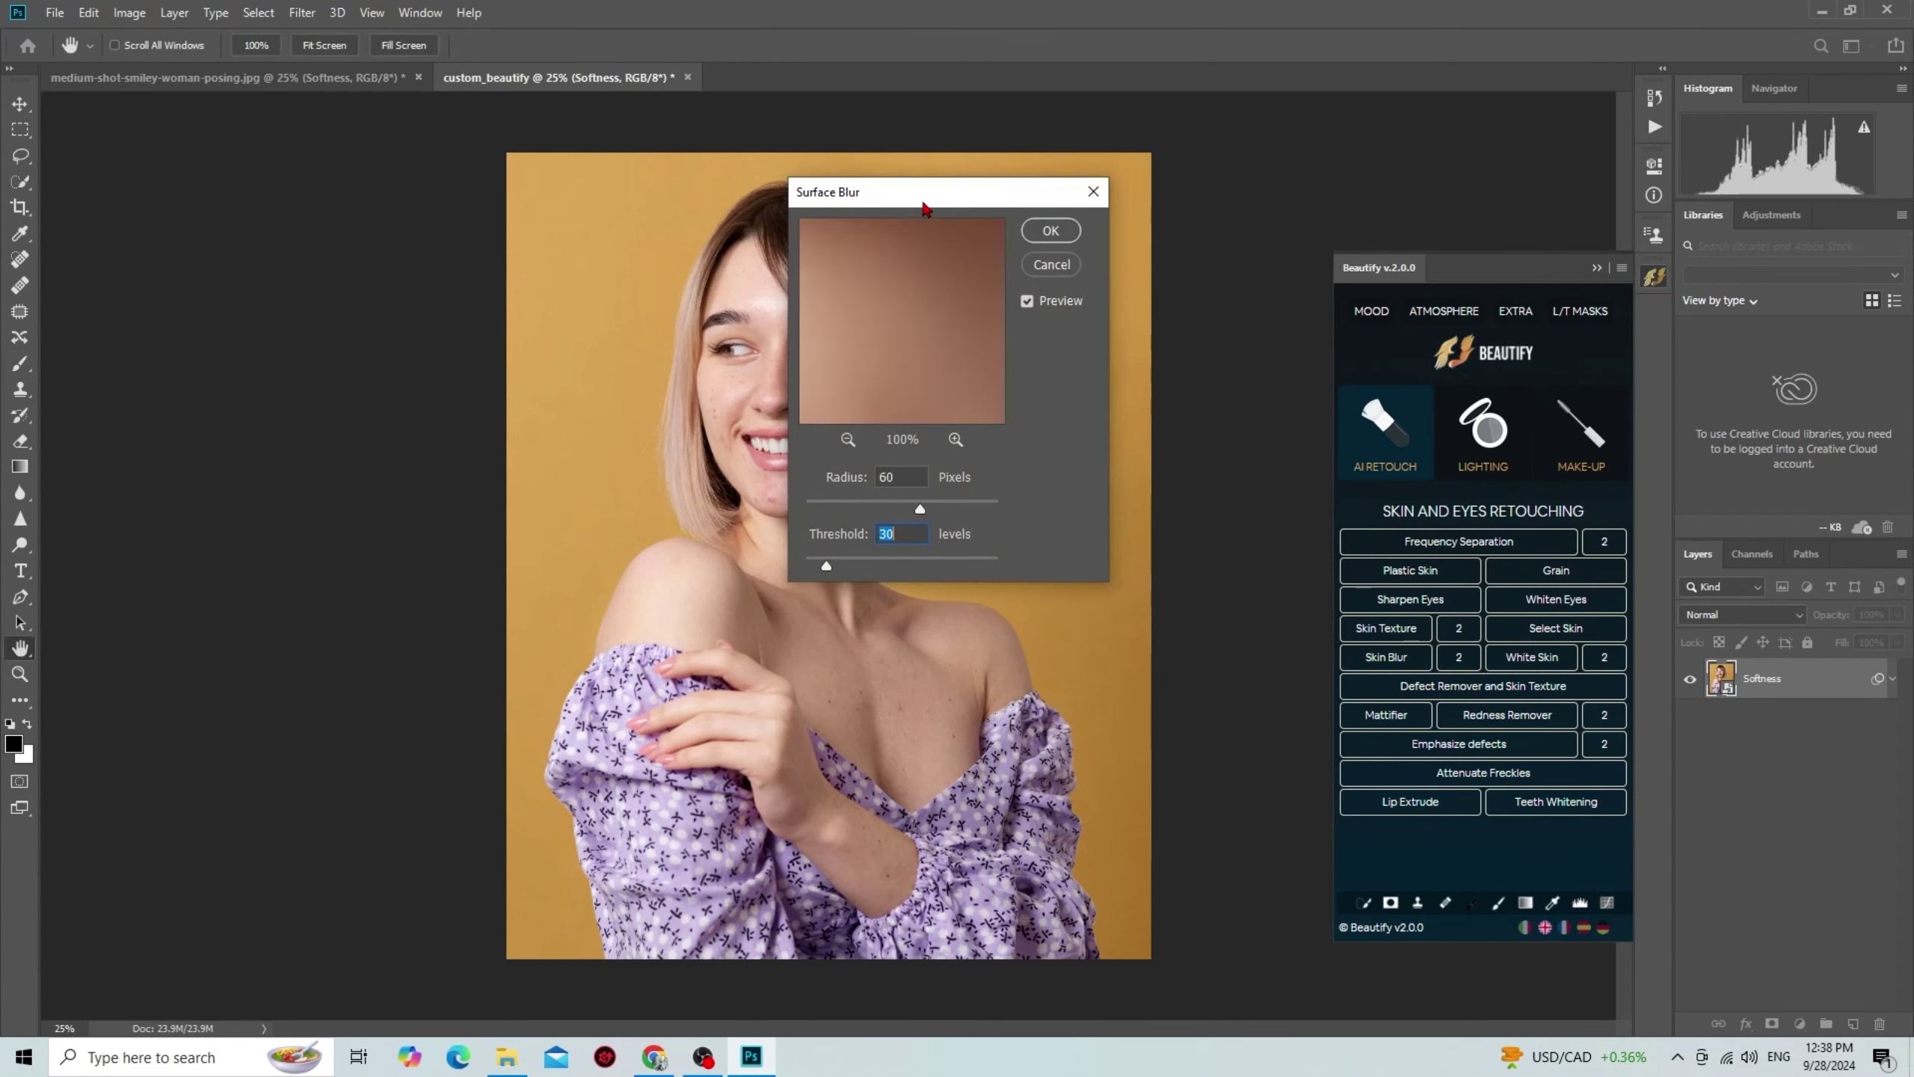
drag(911, 191, 1181, 187)
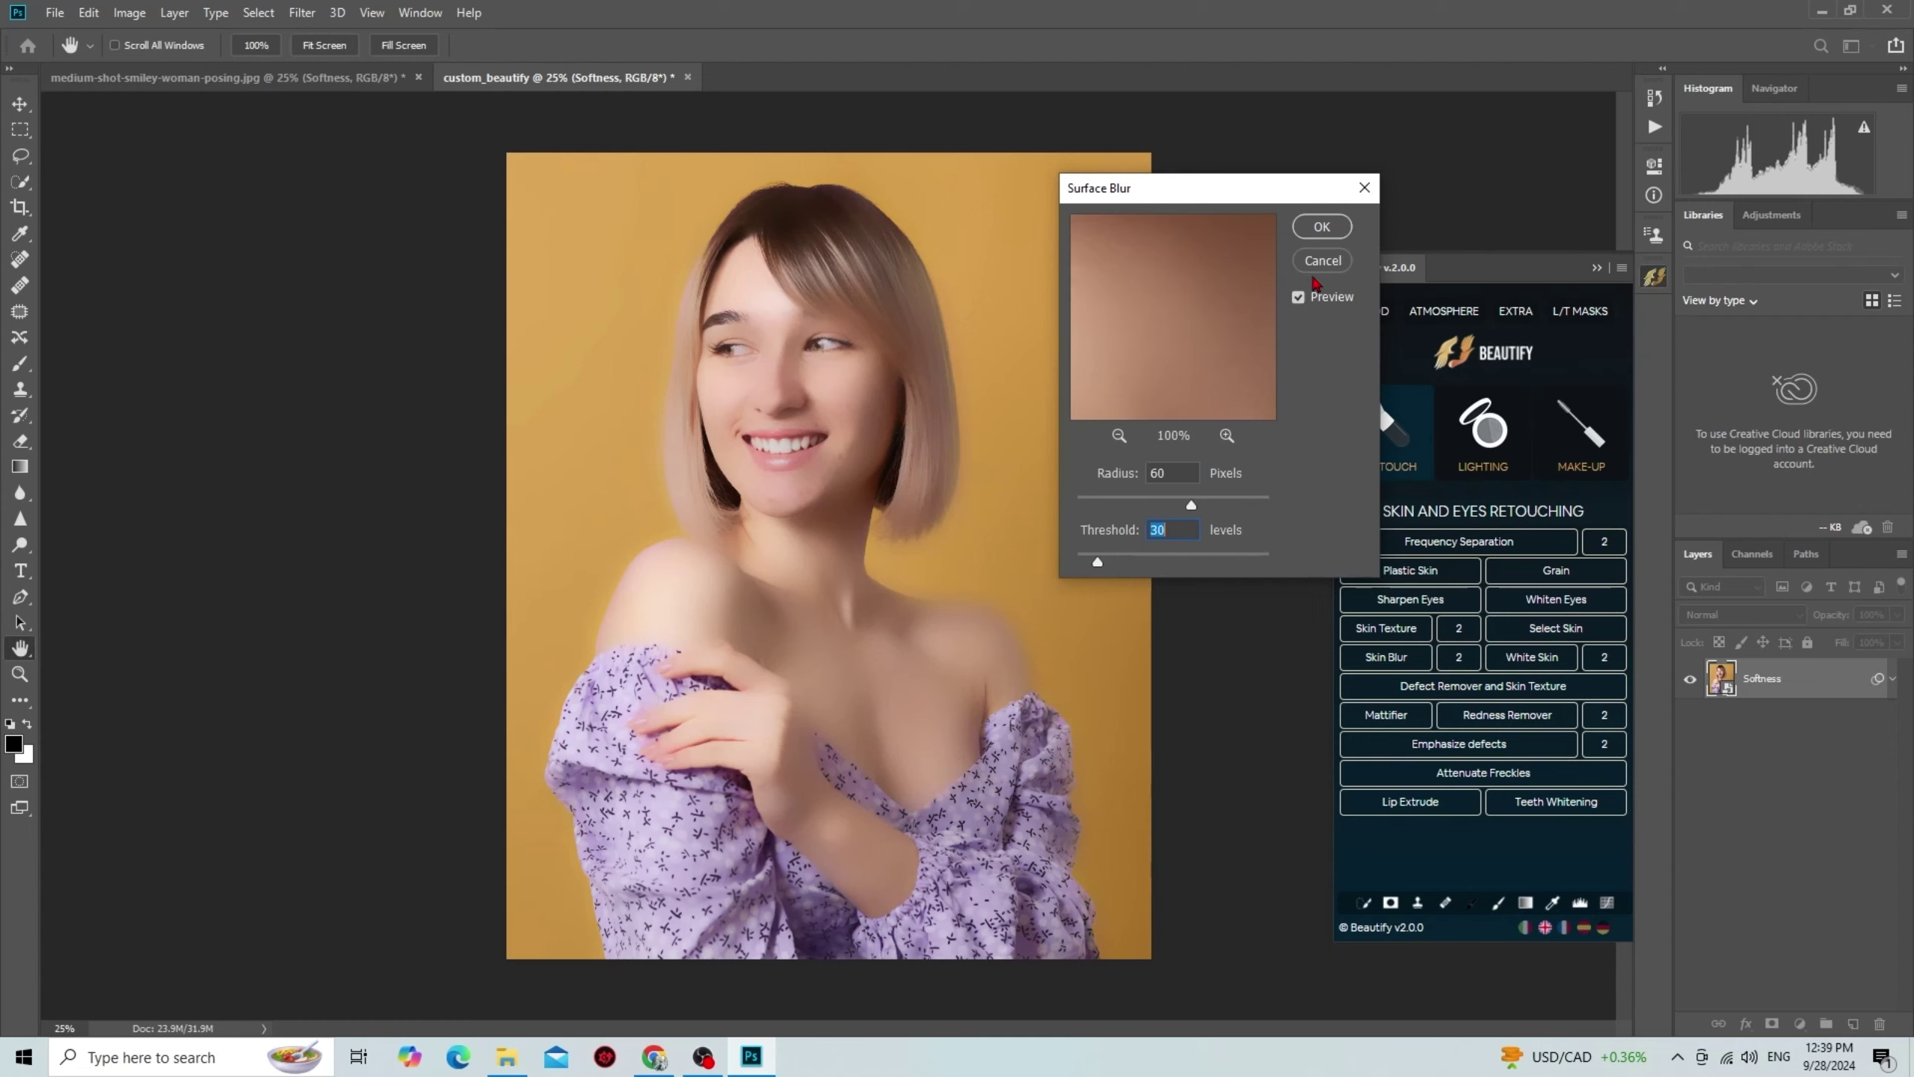
click(1322, 260)
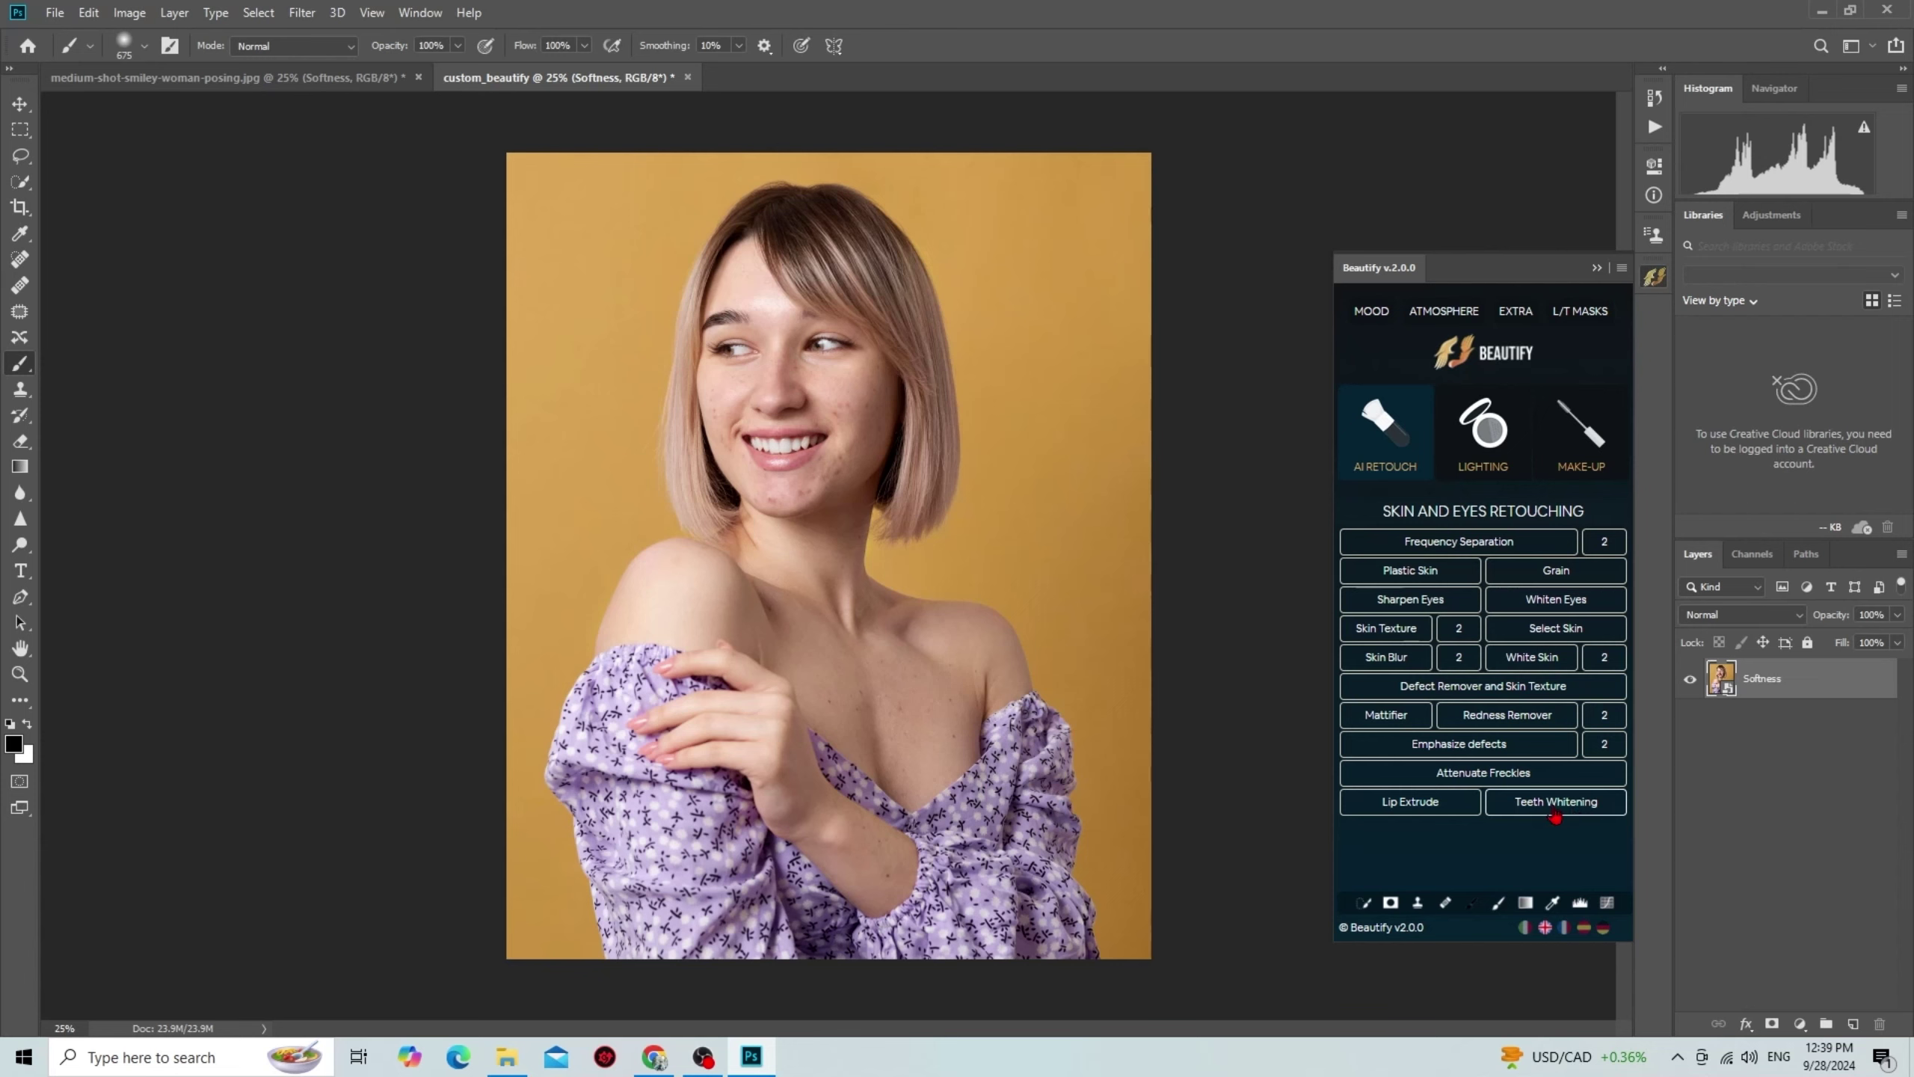
click(1554, 810)
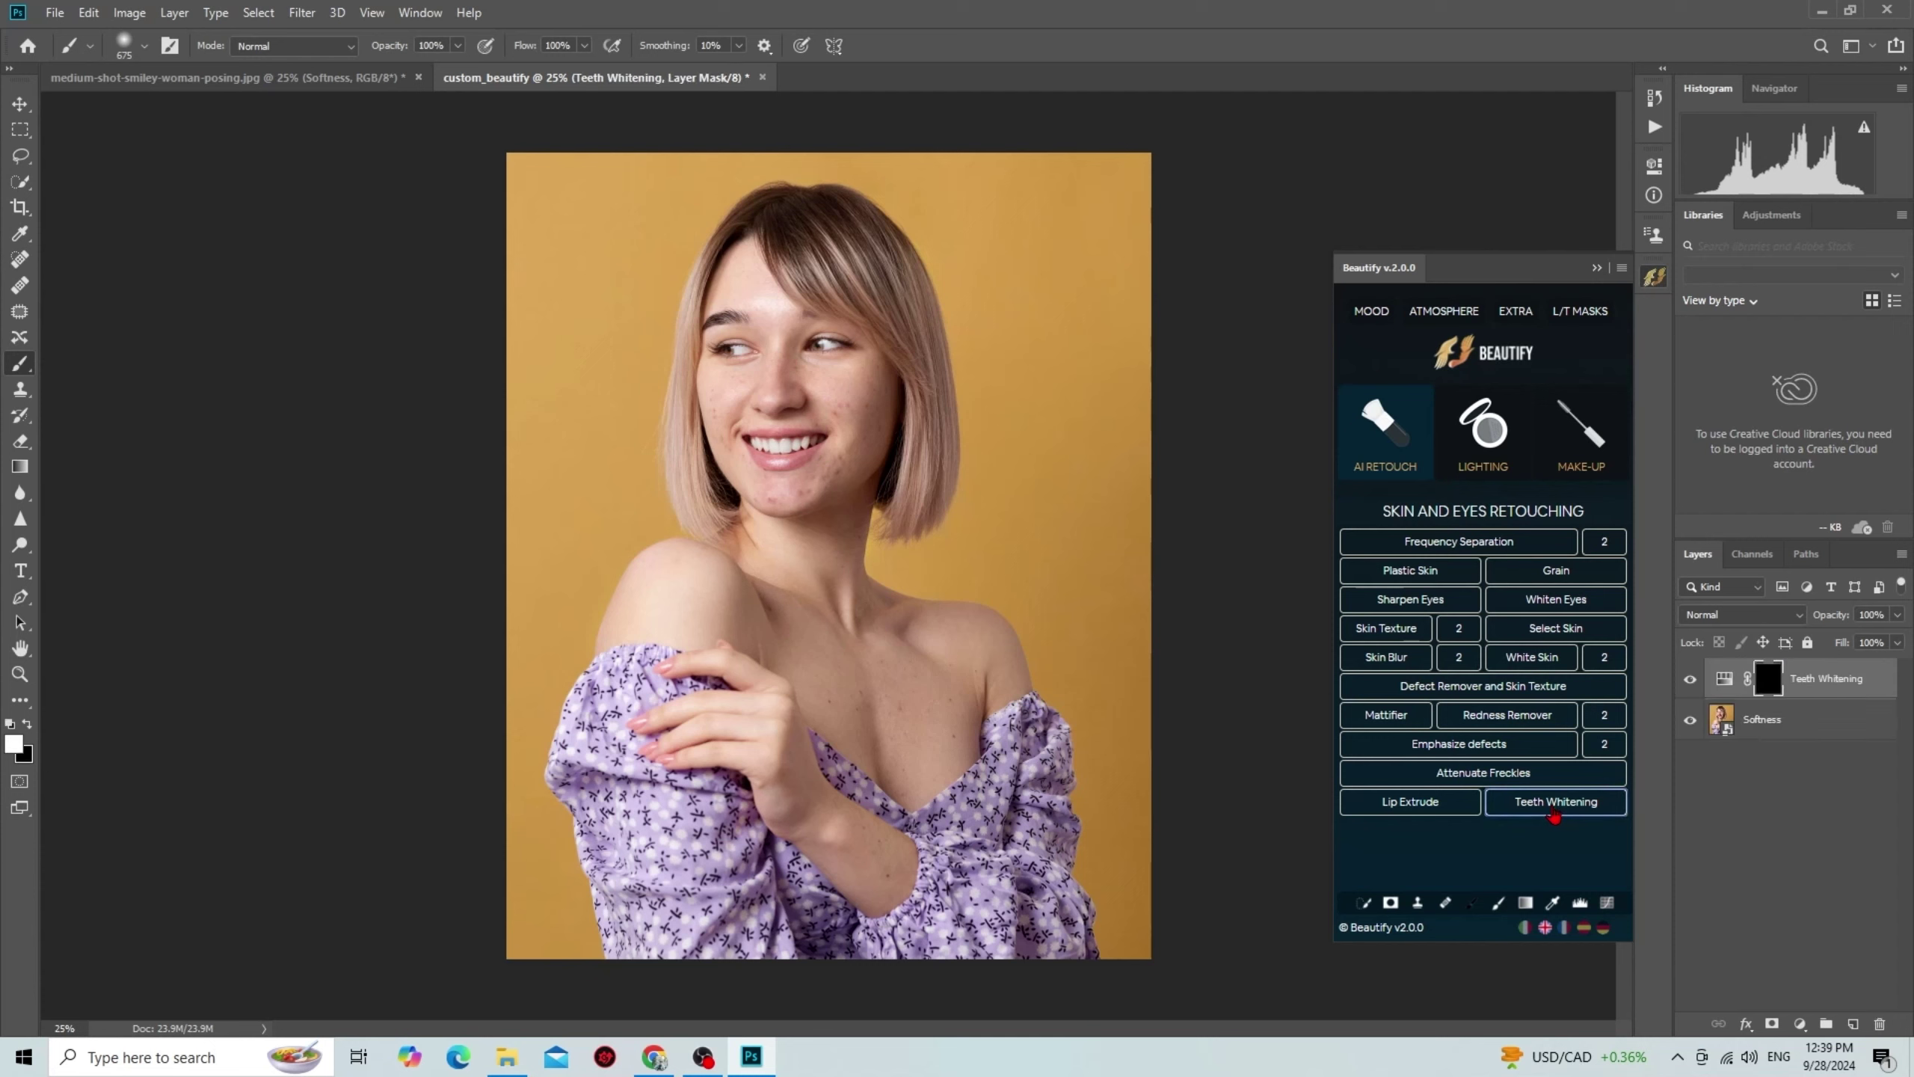
key(bracketleft)
key(bracketleft)
key(bracketleft)
key(bracketleft)
key(bracketleft)
key(bracketleft)
key(bracketright)
key(bracketright)
key(bracketright)
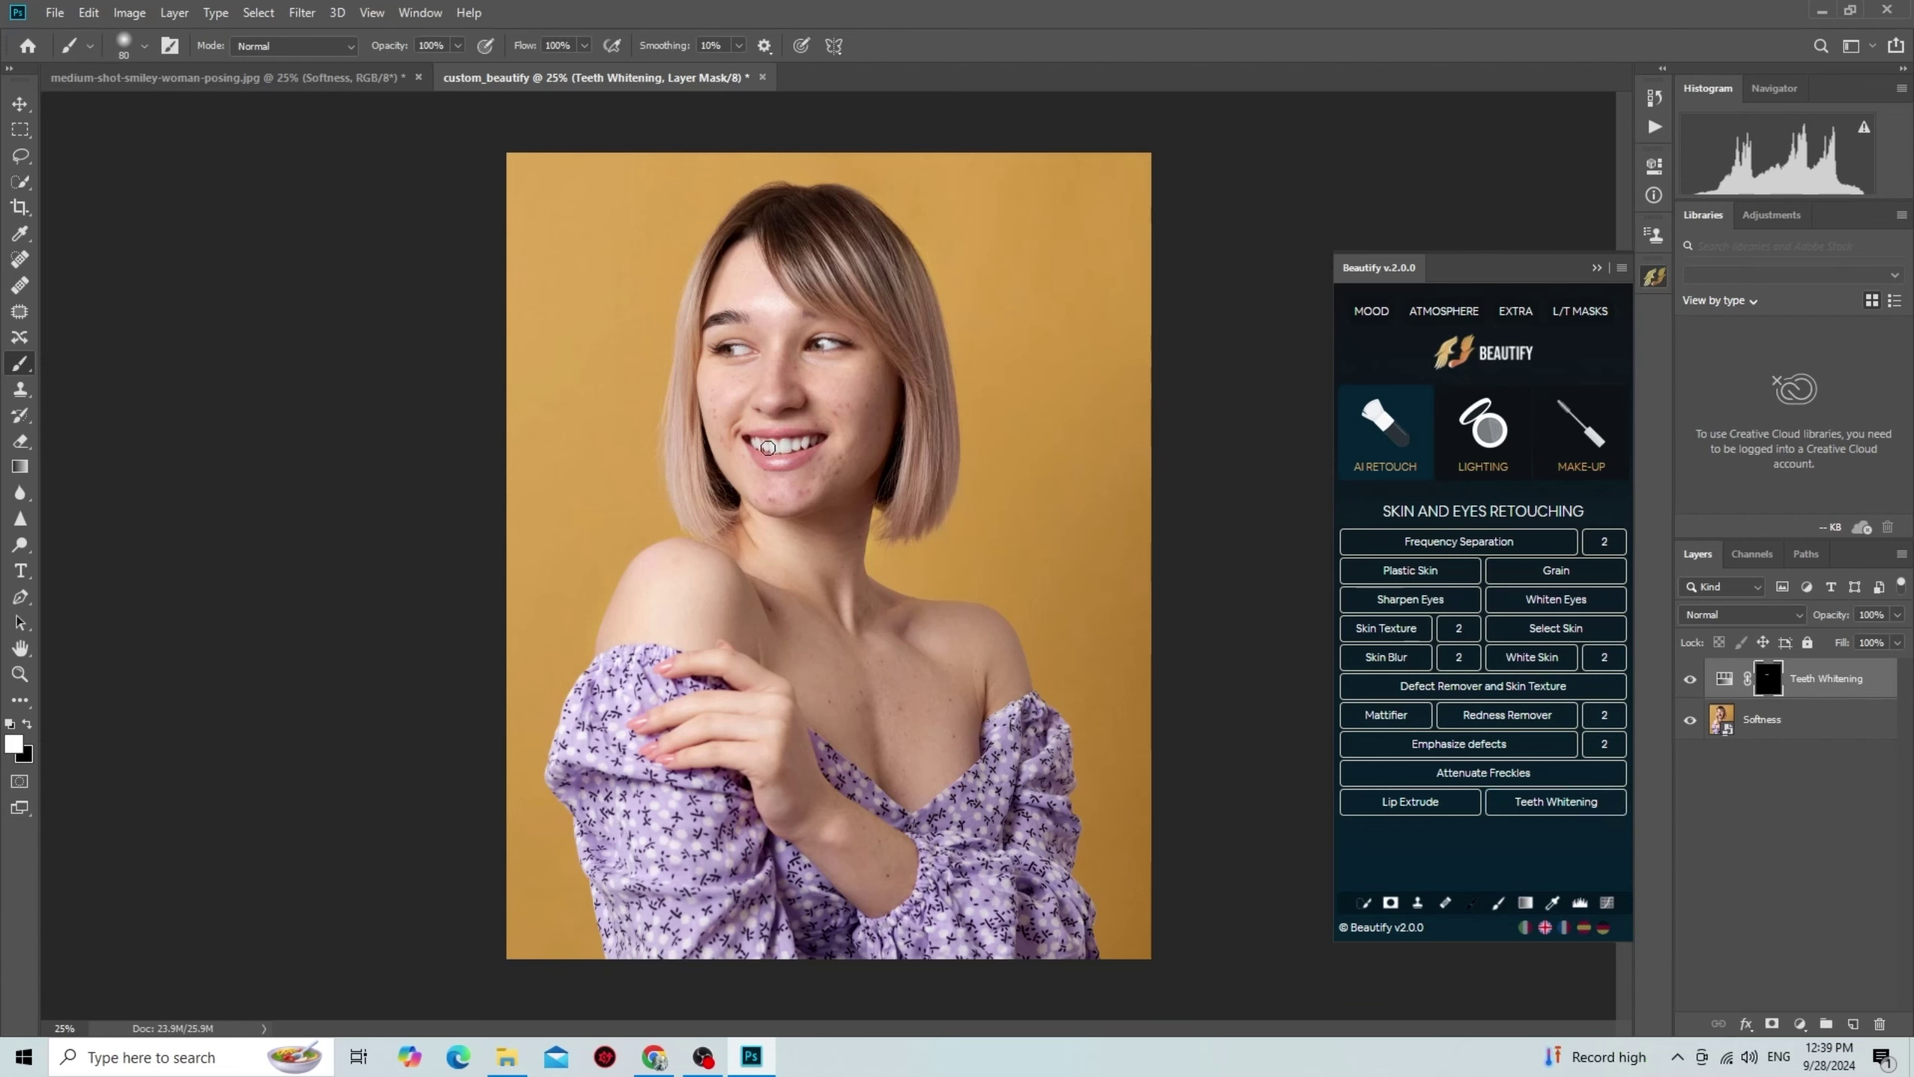
drag(769, 450, 1043, 392)
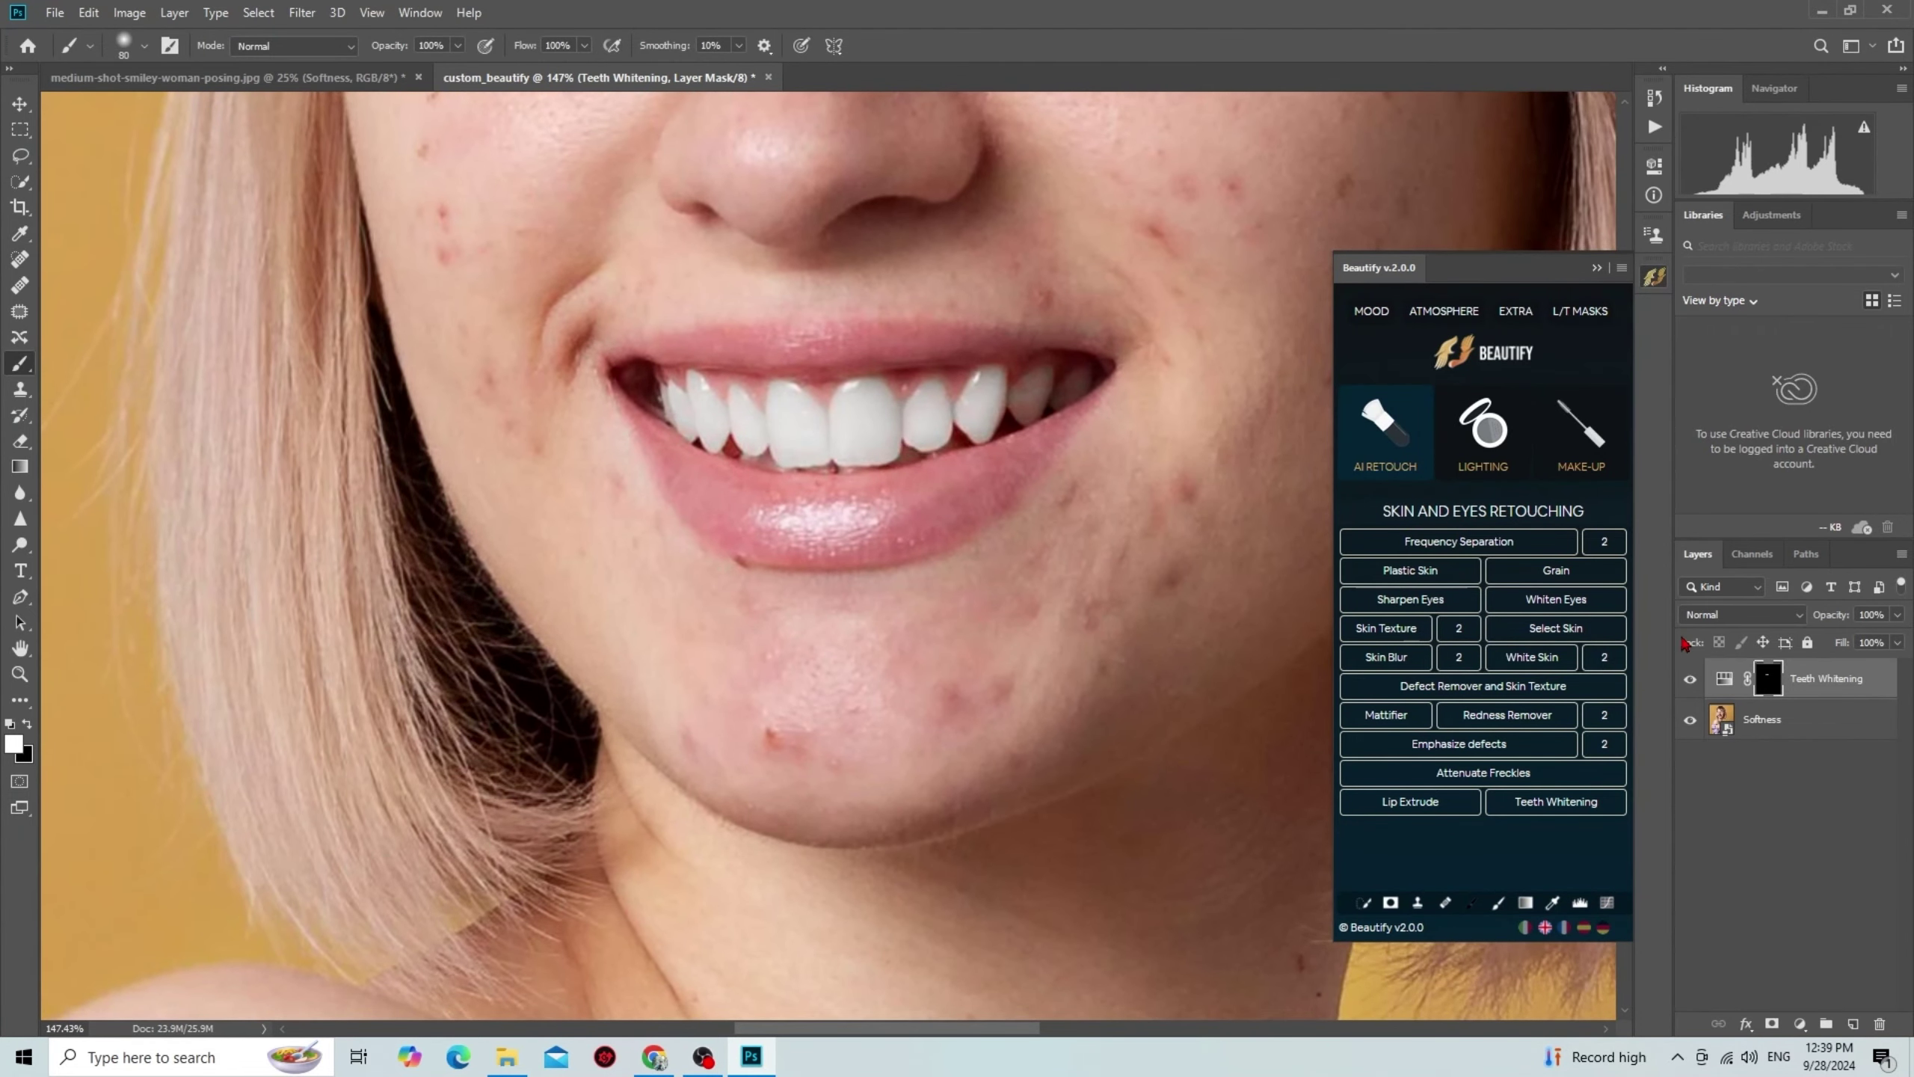
click(1690, 679)
click(1690, 679)
click(1689, 678)
scroll(1053, 495, down, 5)
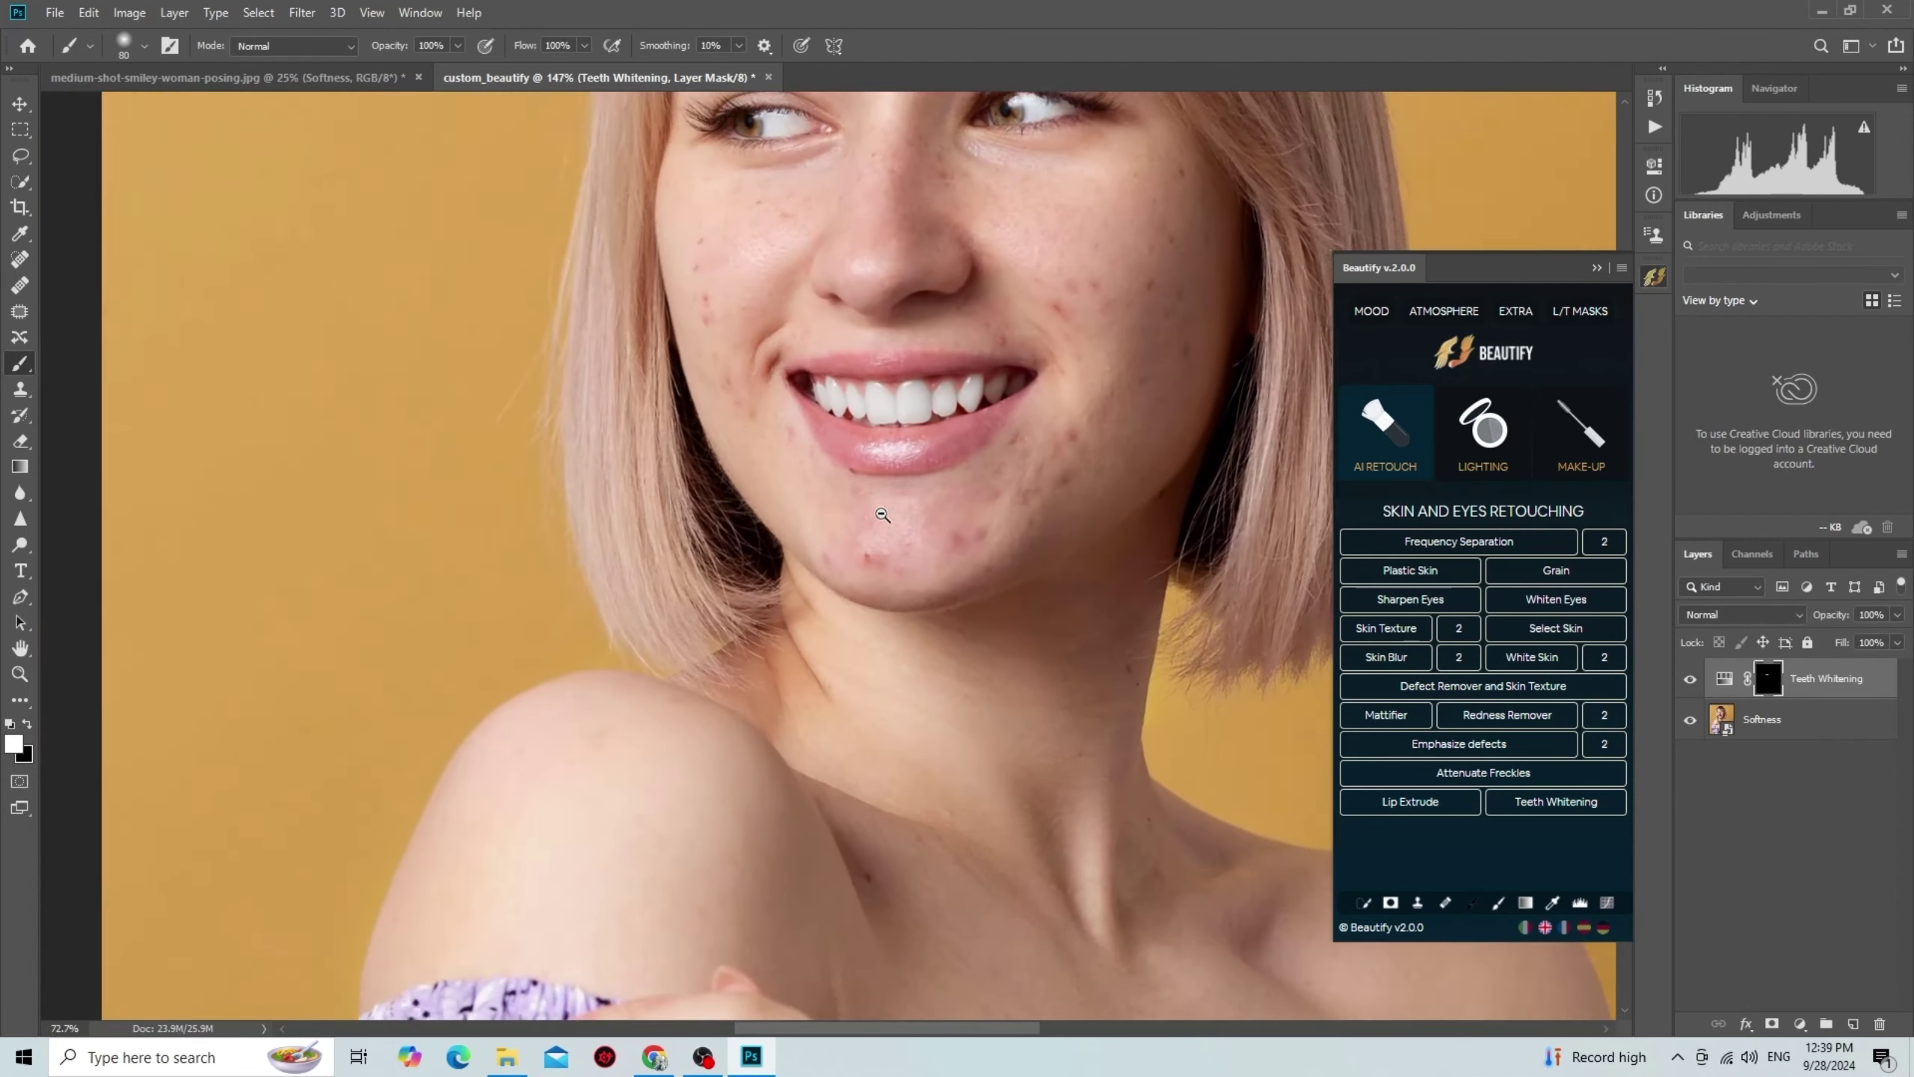
drag(1052, 495, 987, 545)
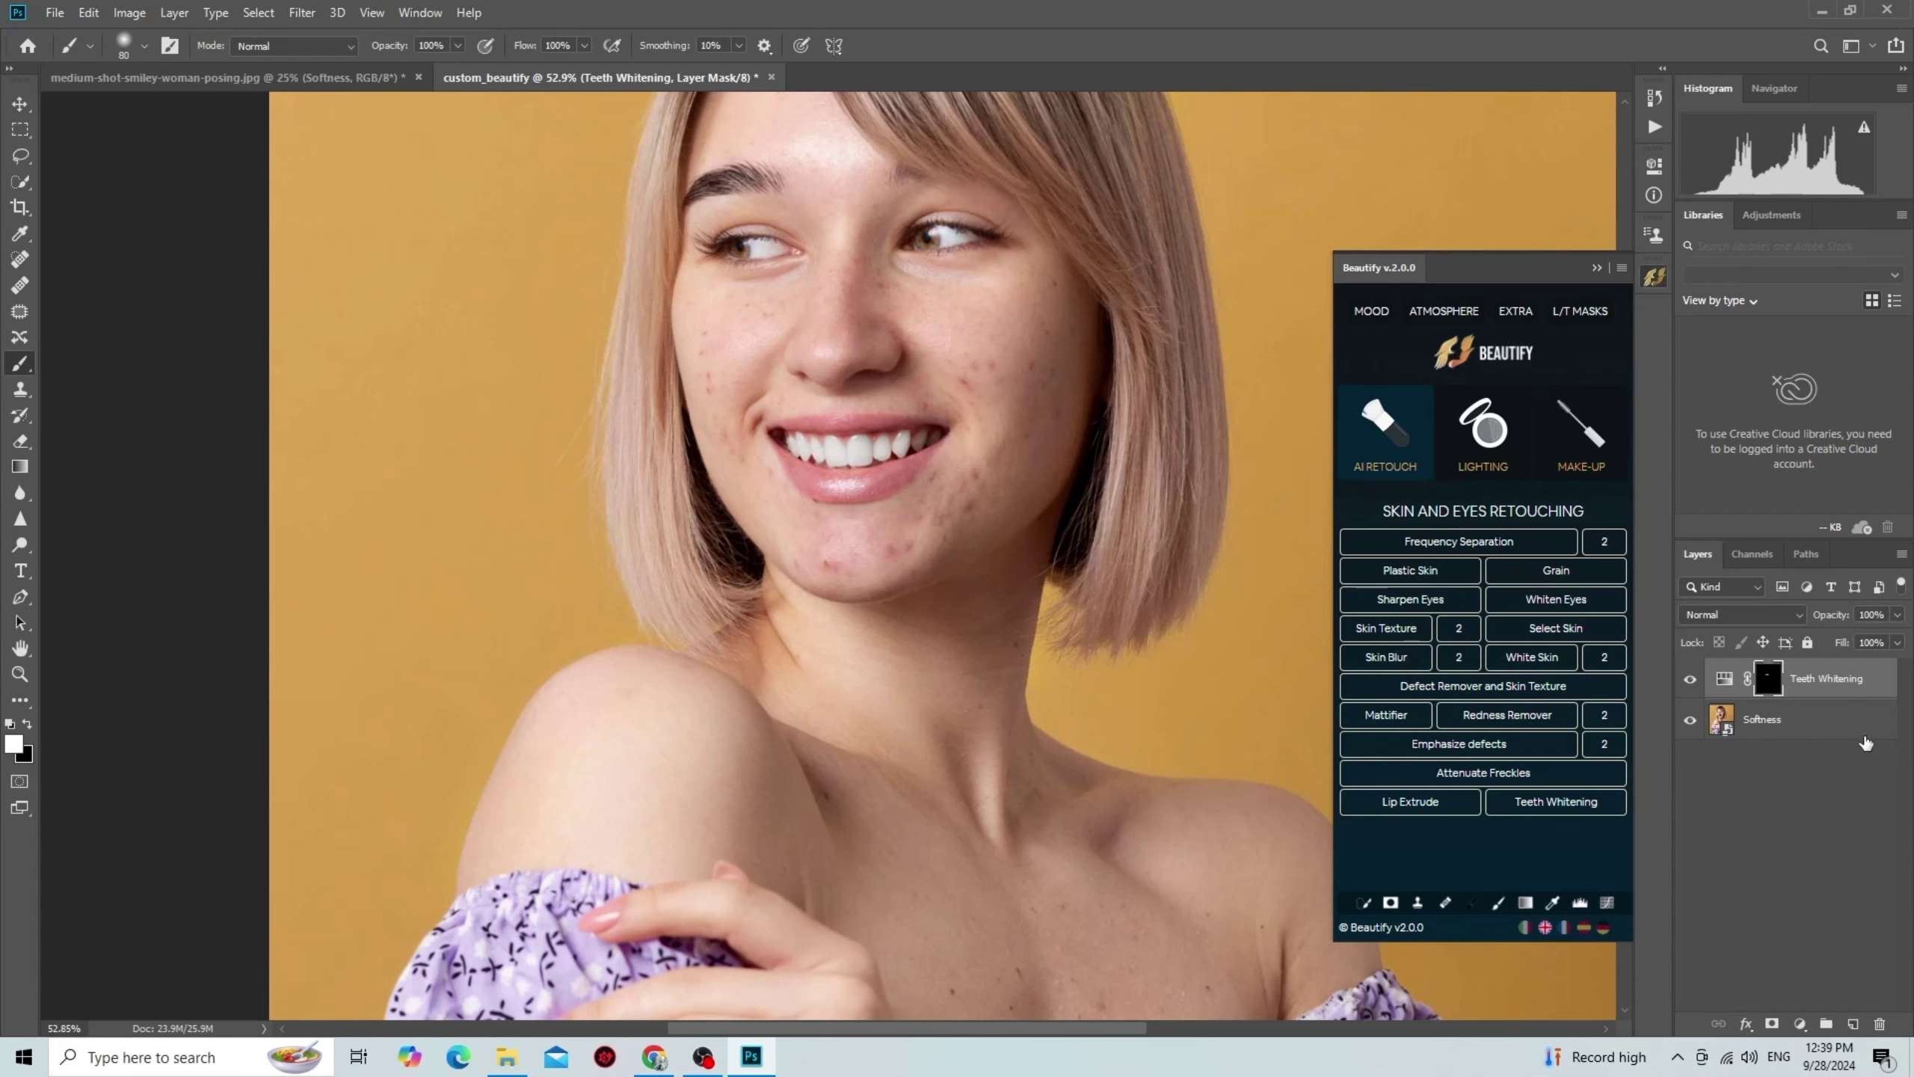
key(Delete)
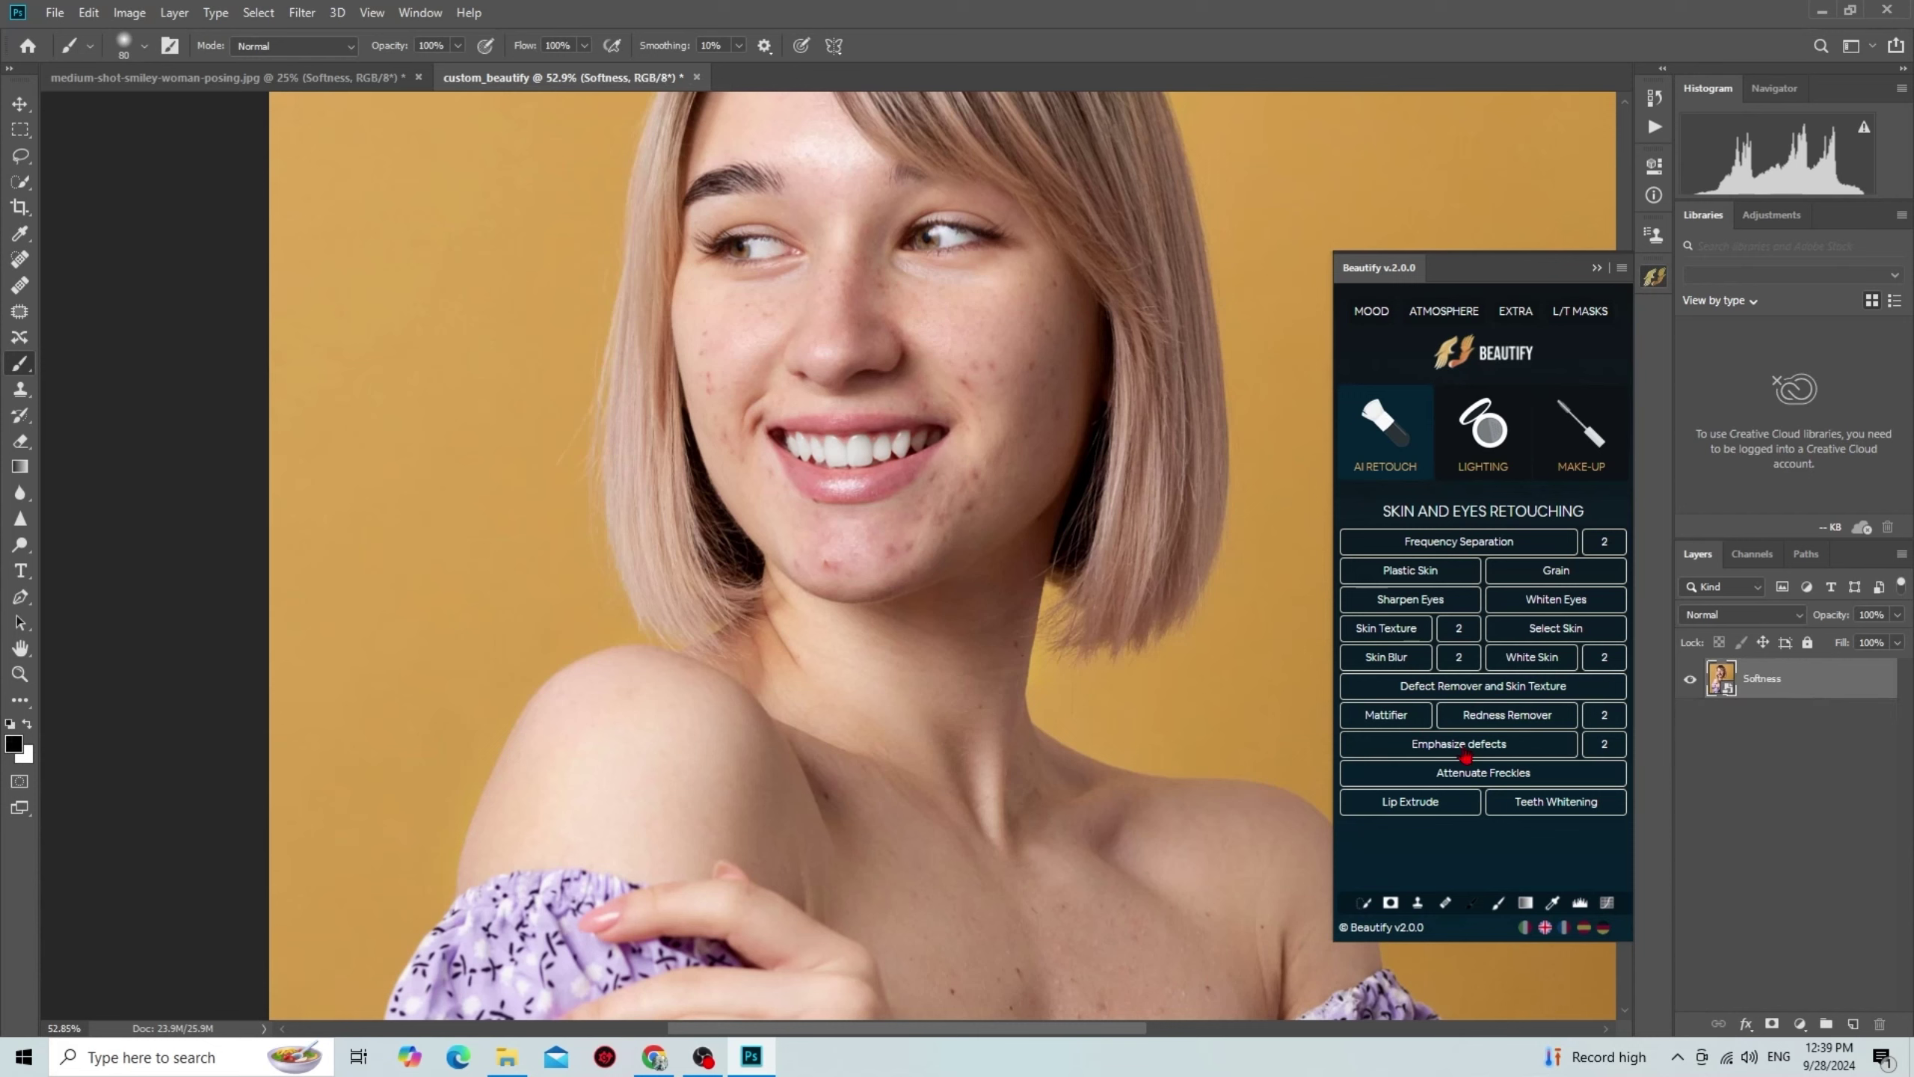
click(1540, 604)
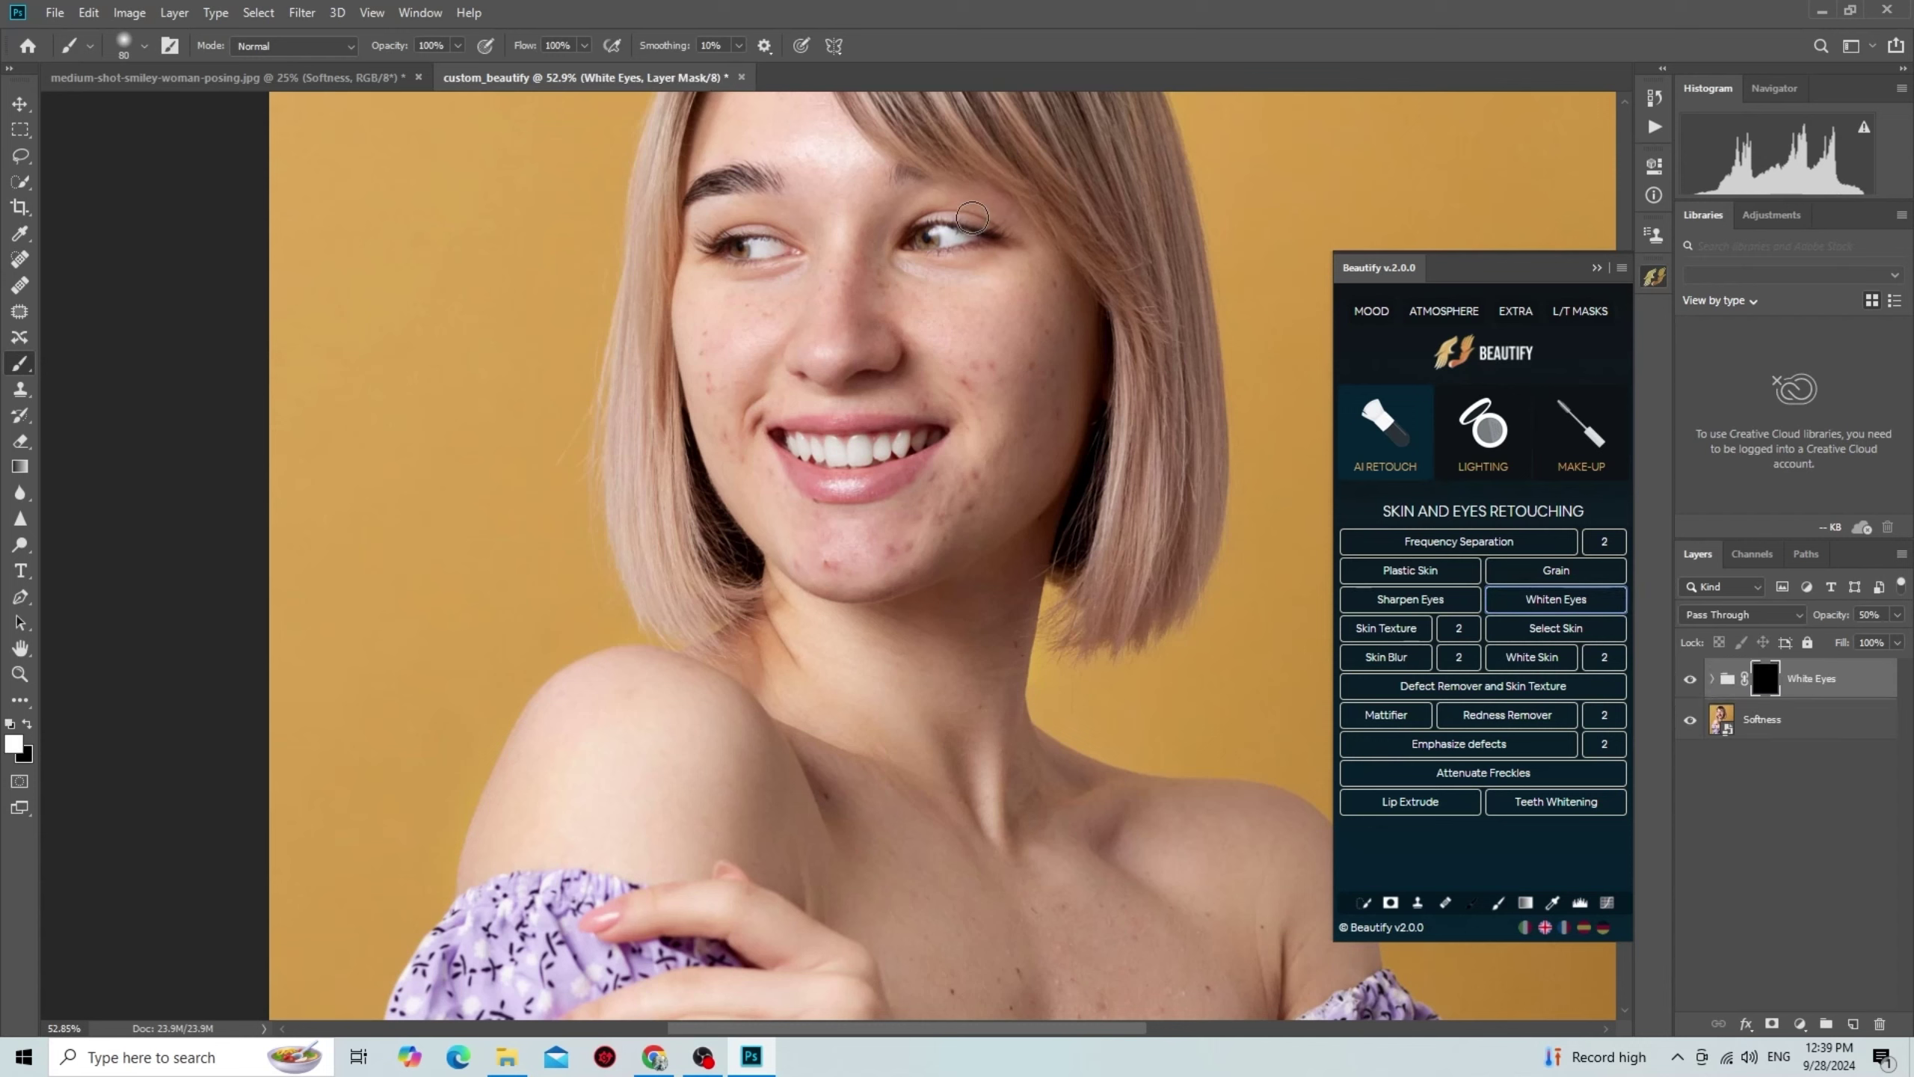
drag(972, 218, 955, 238)
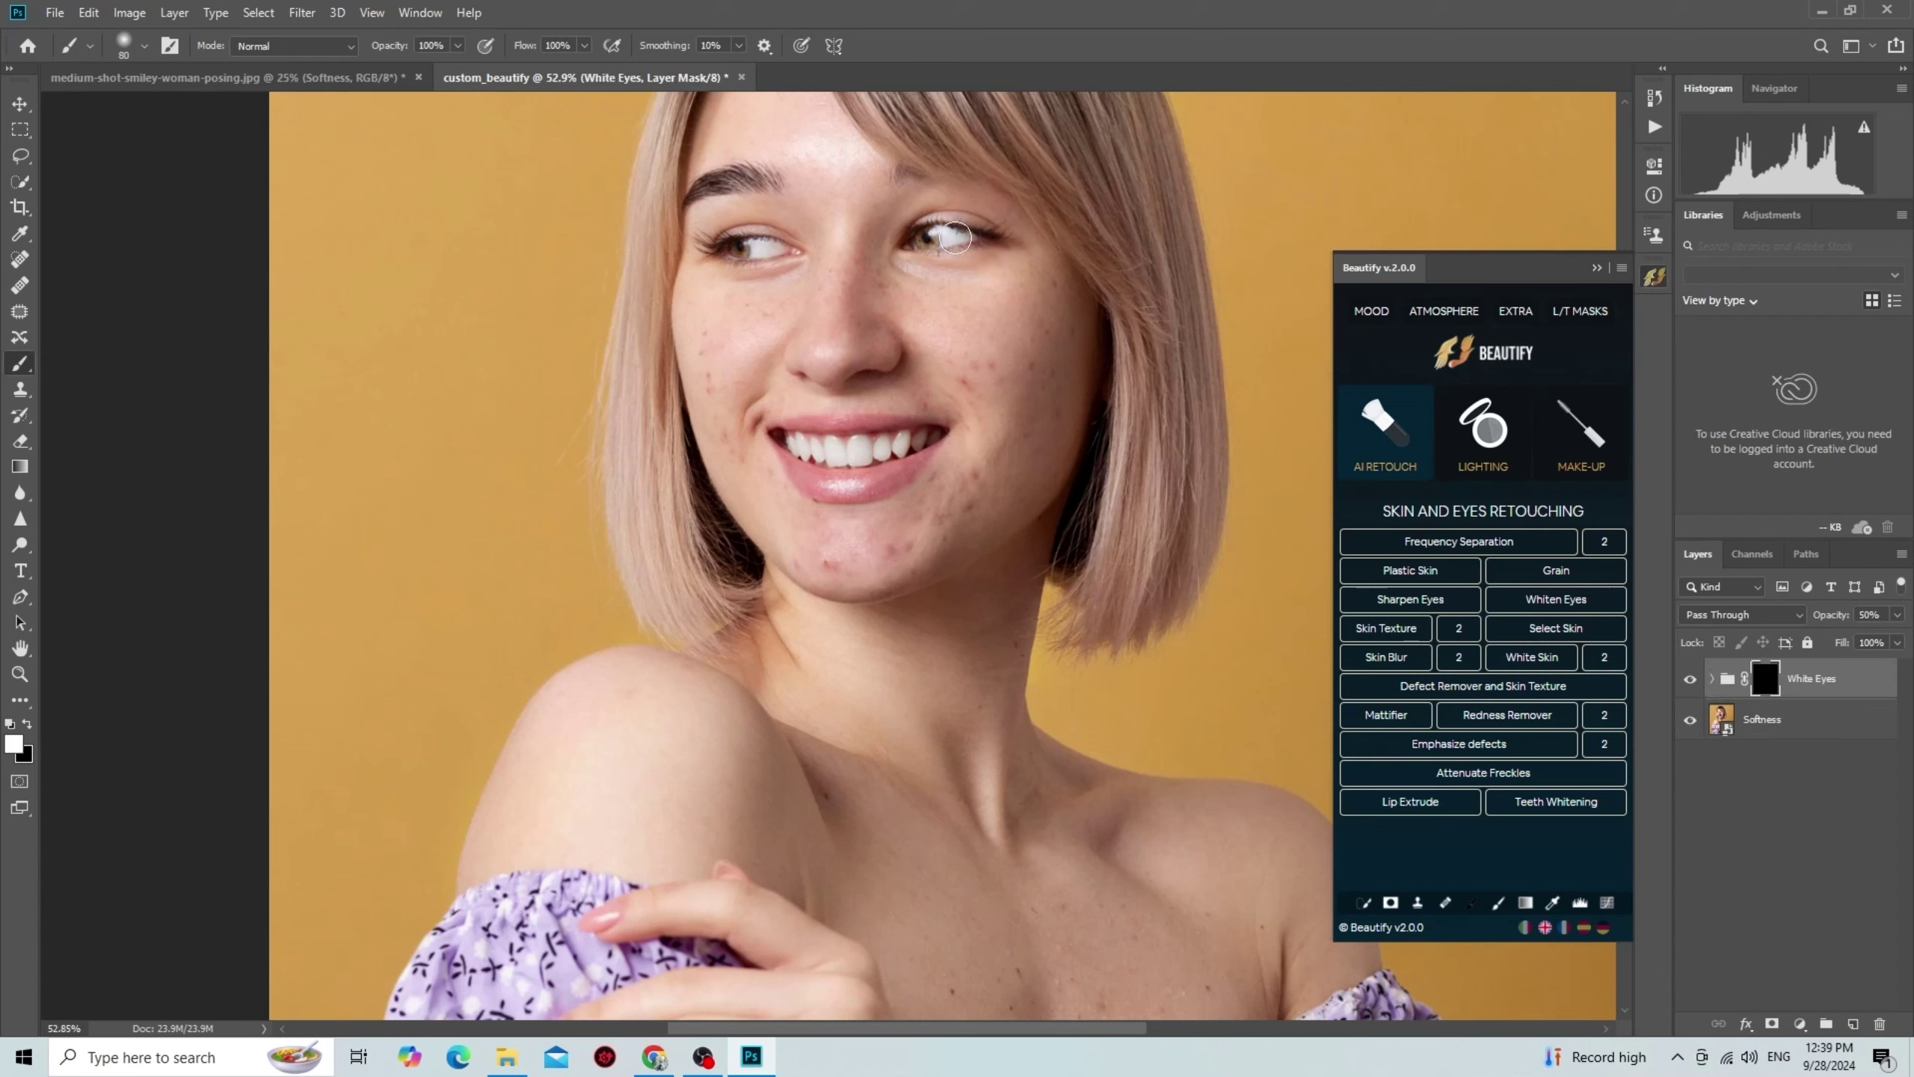
drag(783, 248, 742, 246)
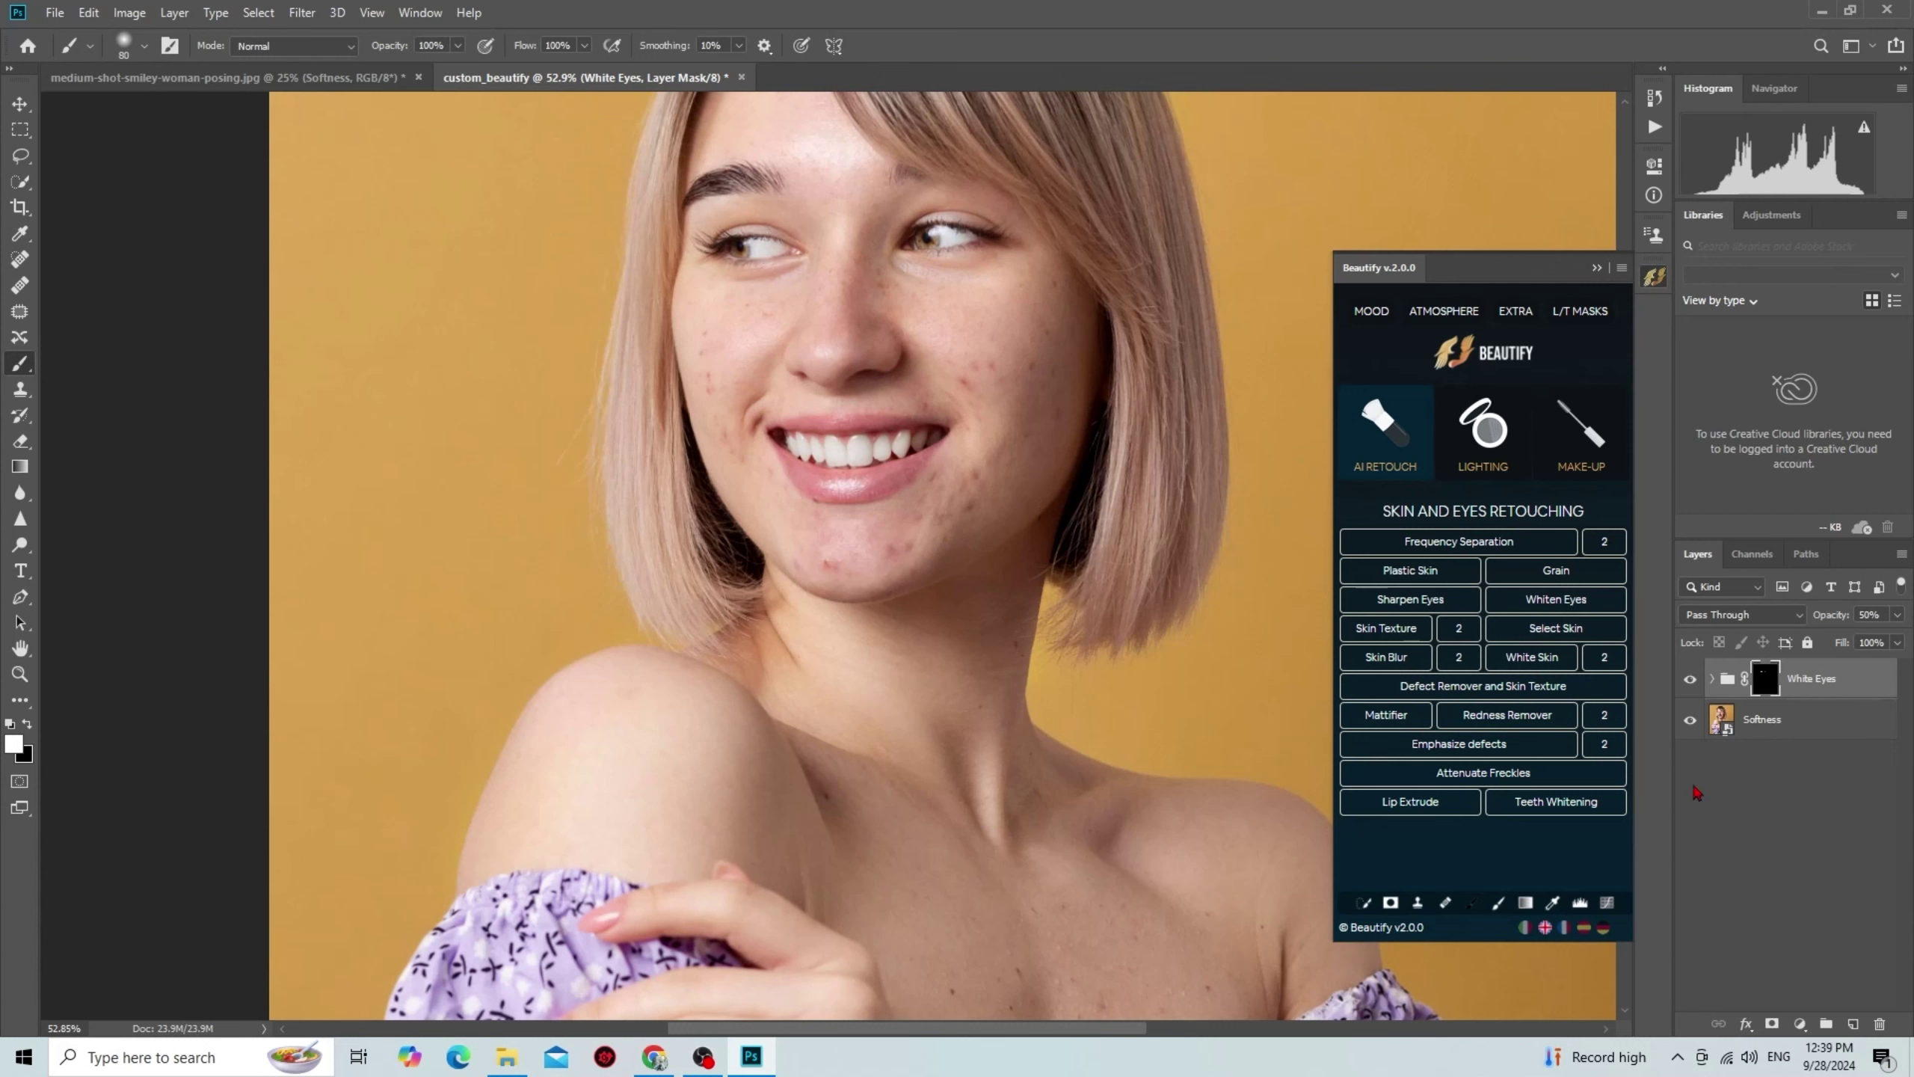
key(Delete)
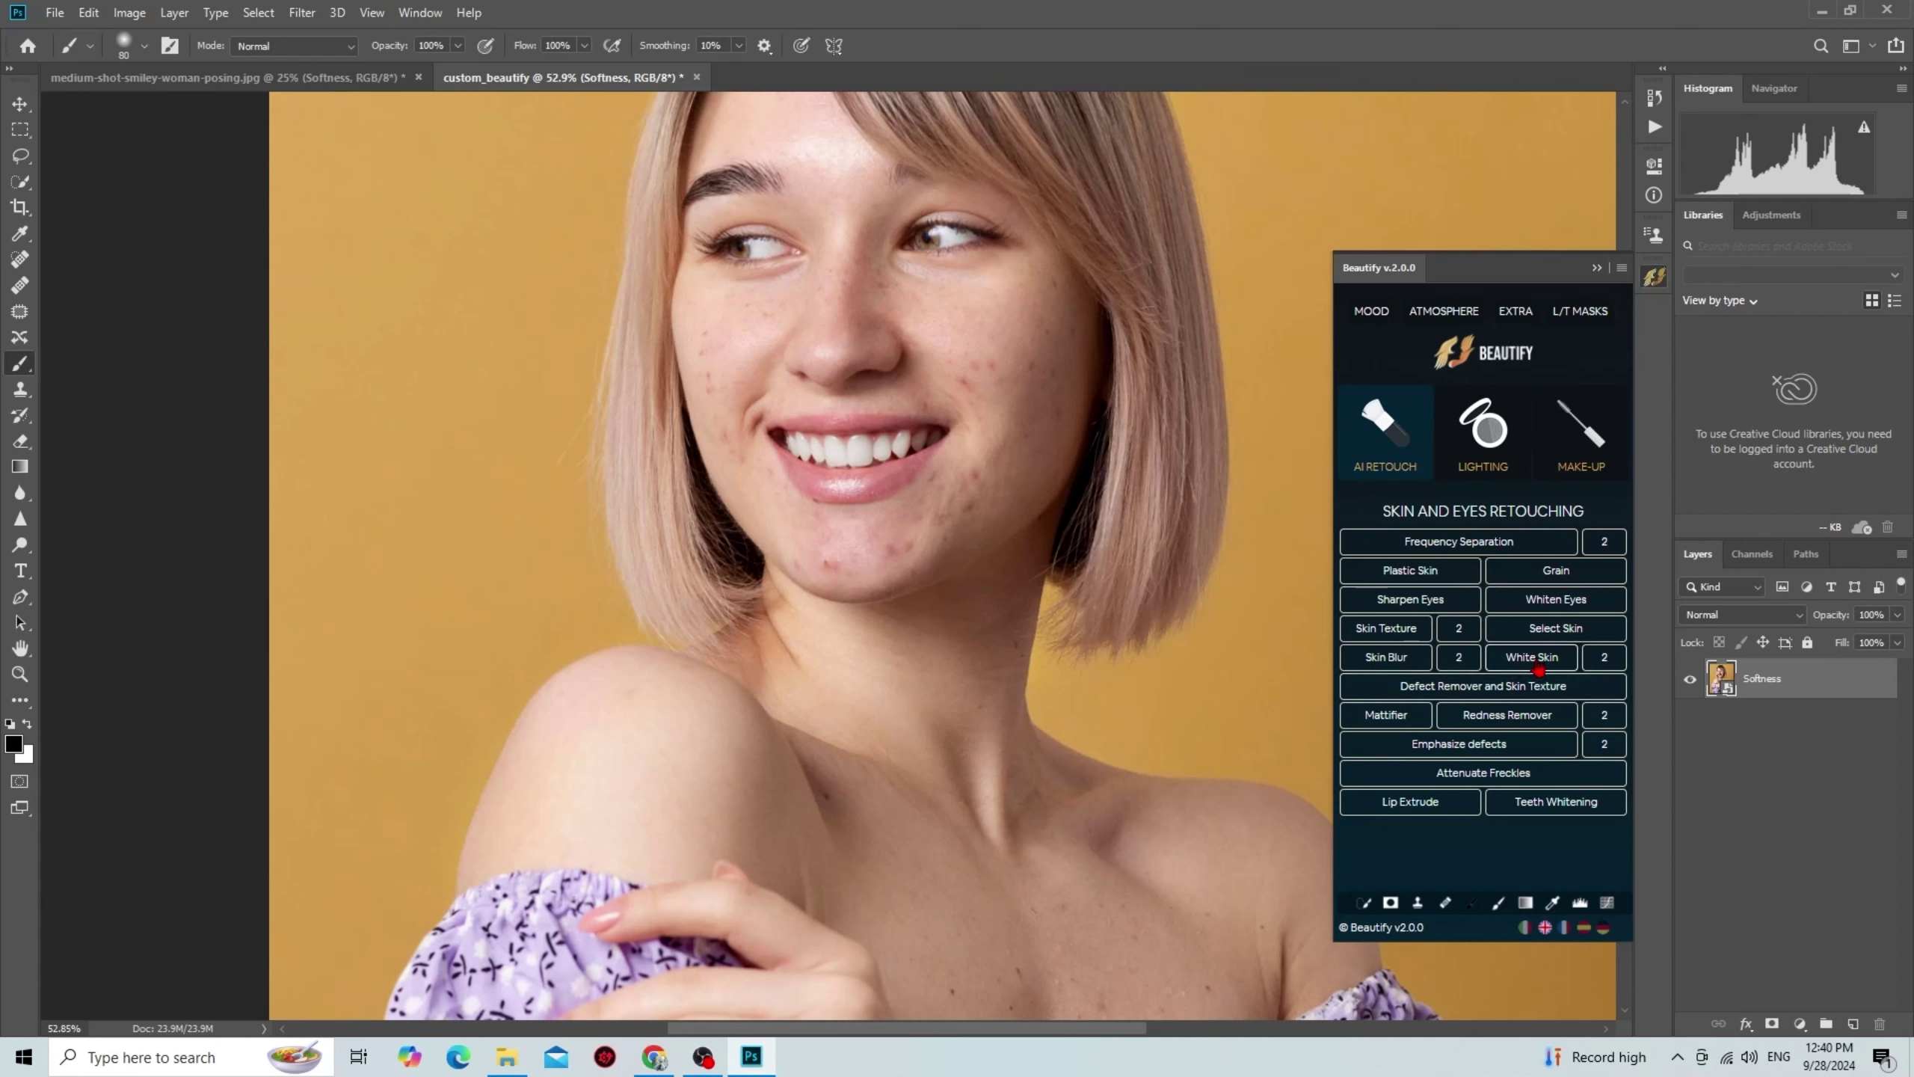
Step: Add a 50% White Skin group and paint it over the jaw, neck and cheek
click(1532, 658)
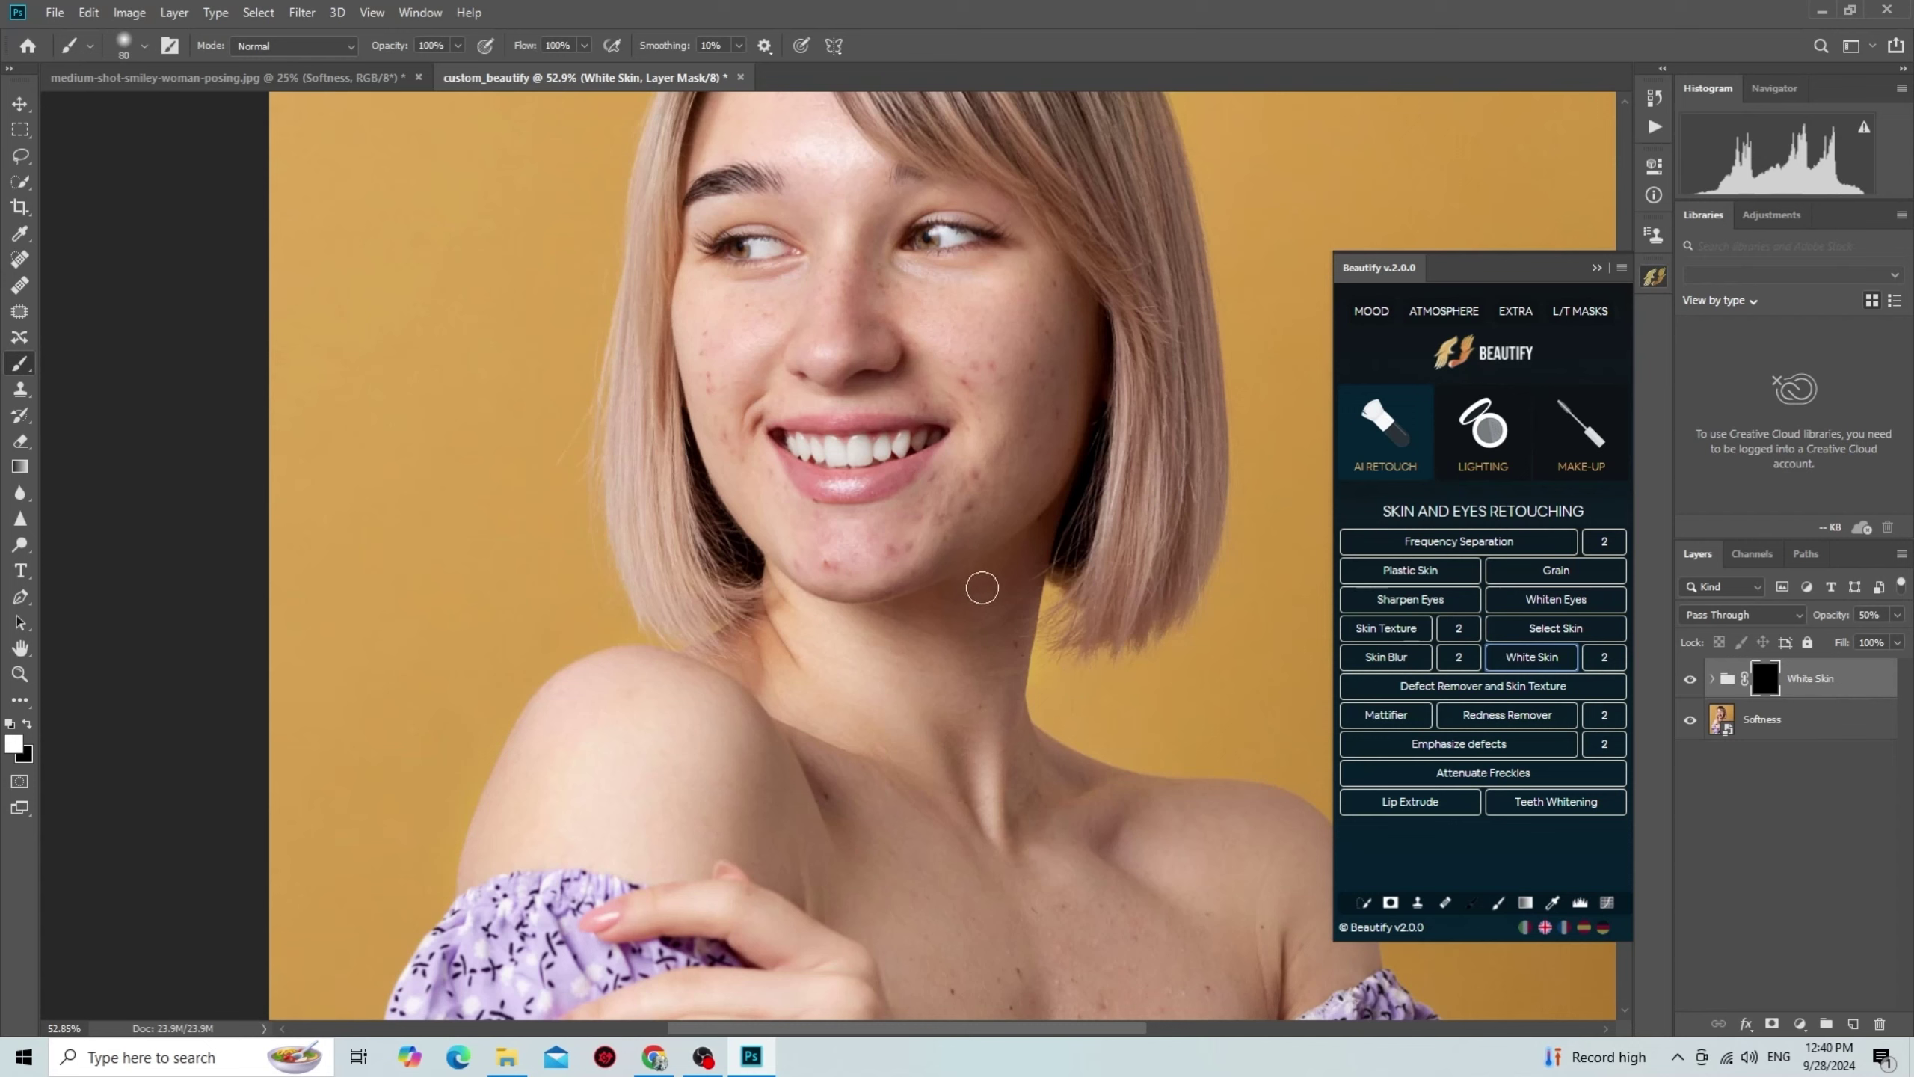
key(bracketright)
key(bracketright)
key(bracketright)
mouse_move(974, 603)
mouse_down()
mouse_move(1033, 531)
mouse_move(905, 837)
mouse_up()
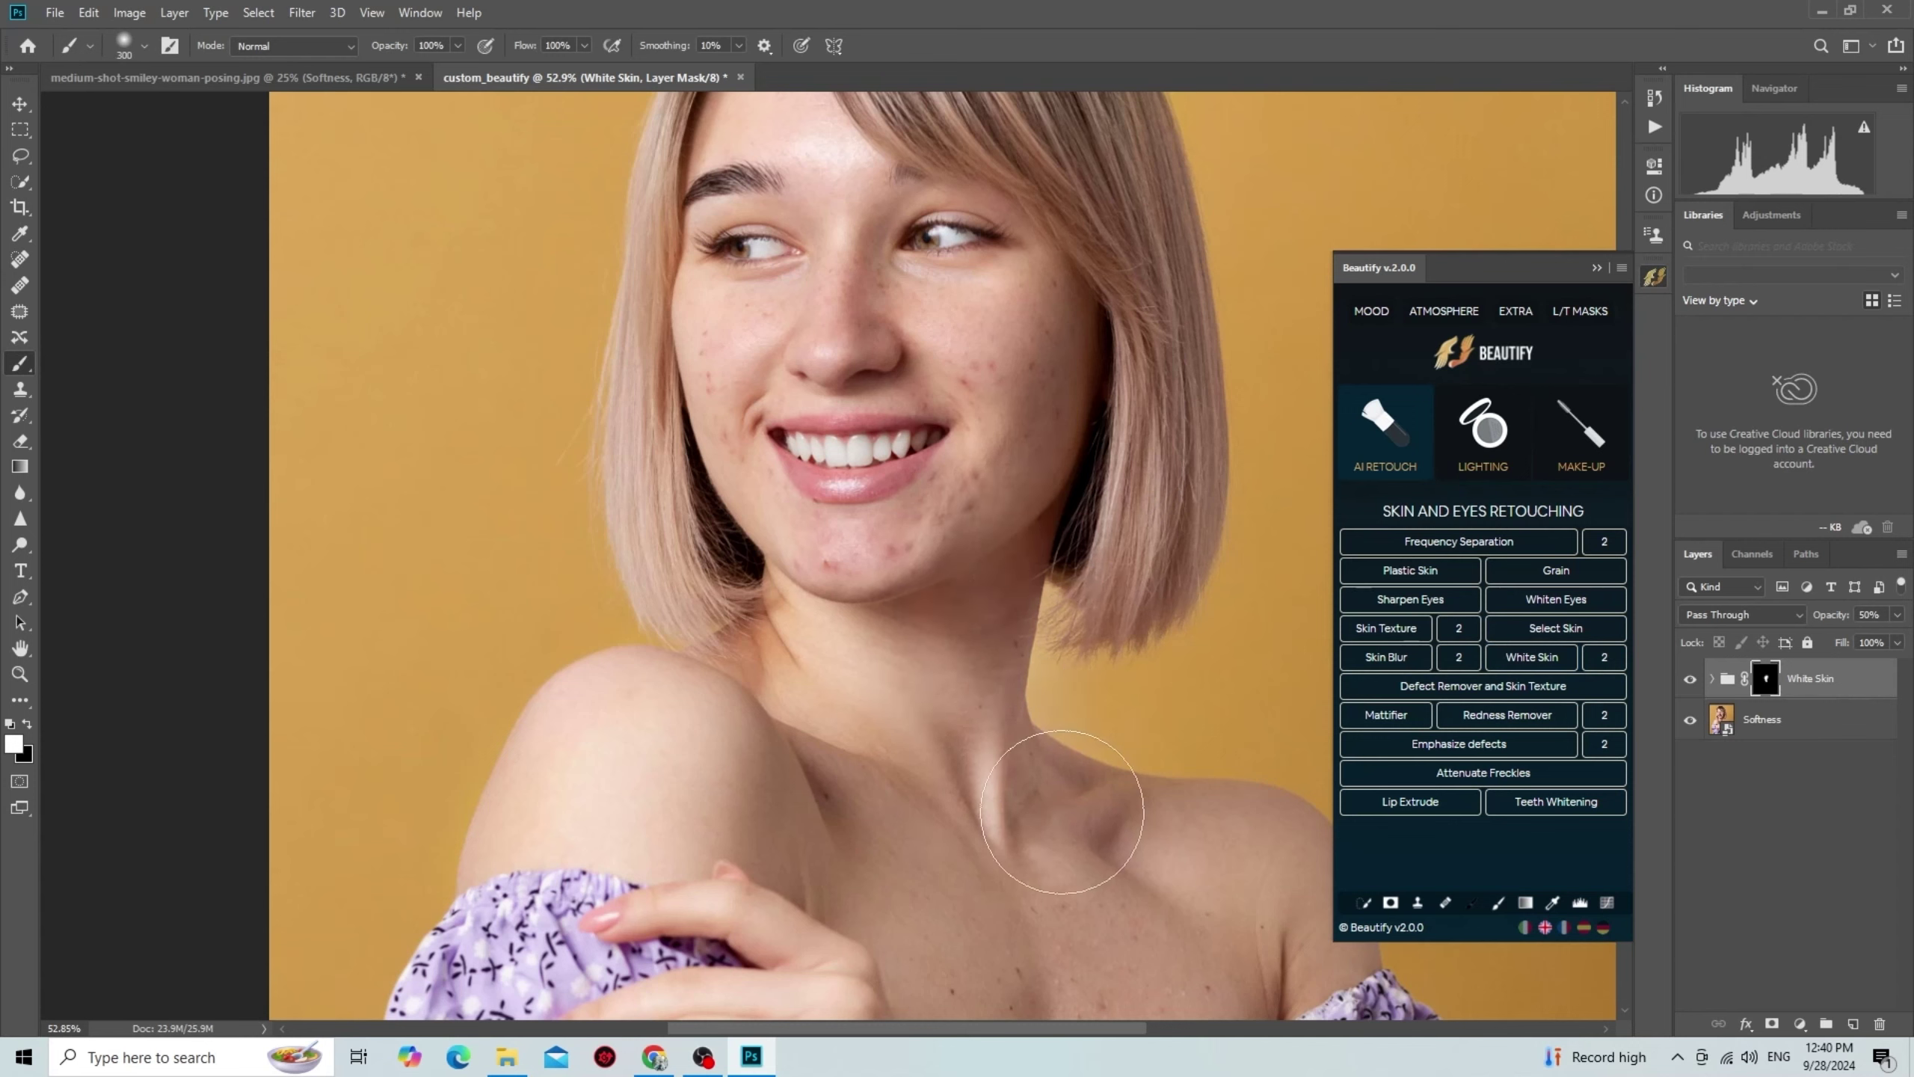
key(bracketleft)
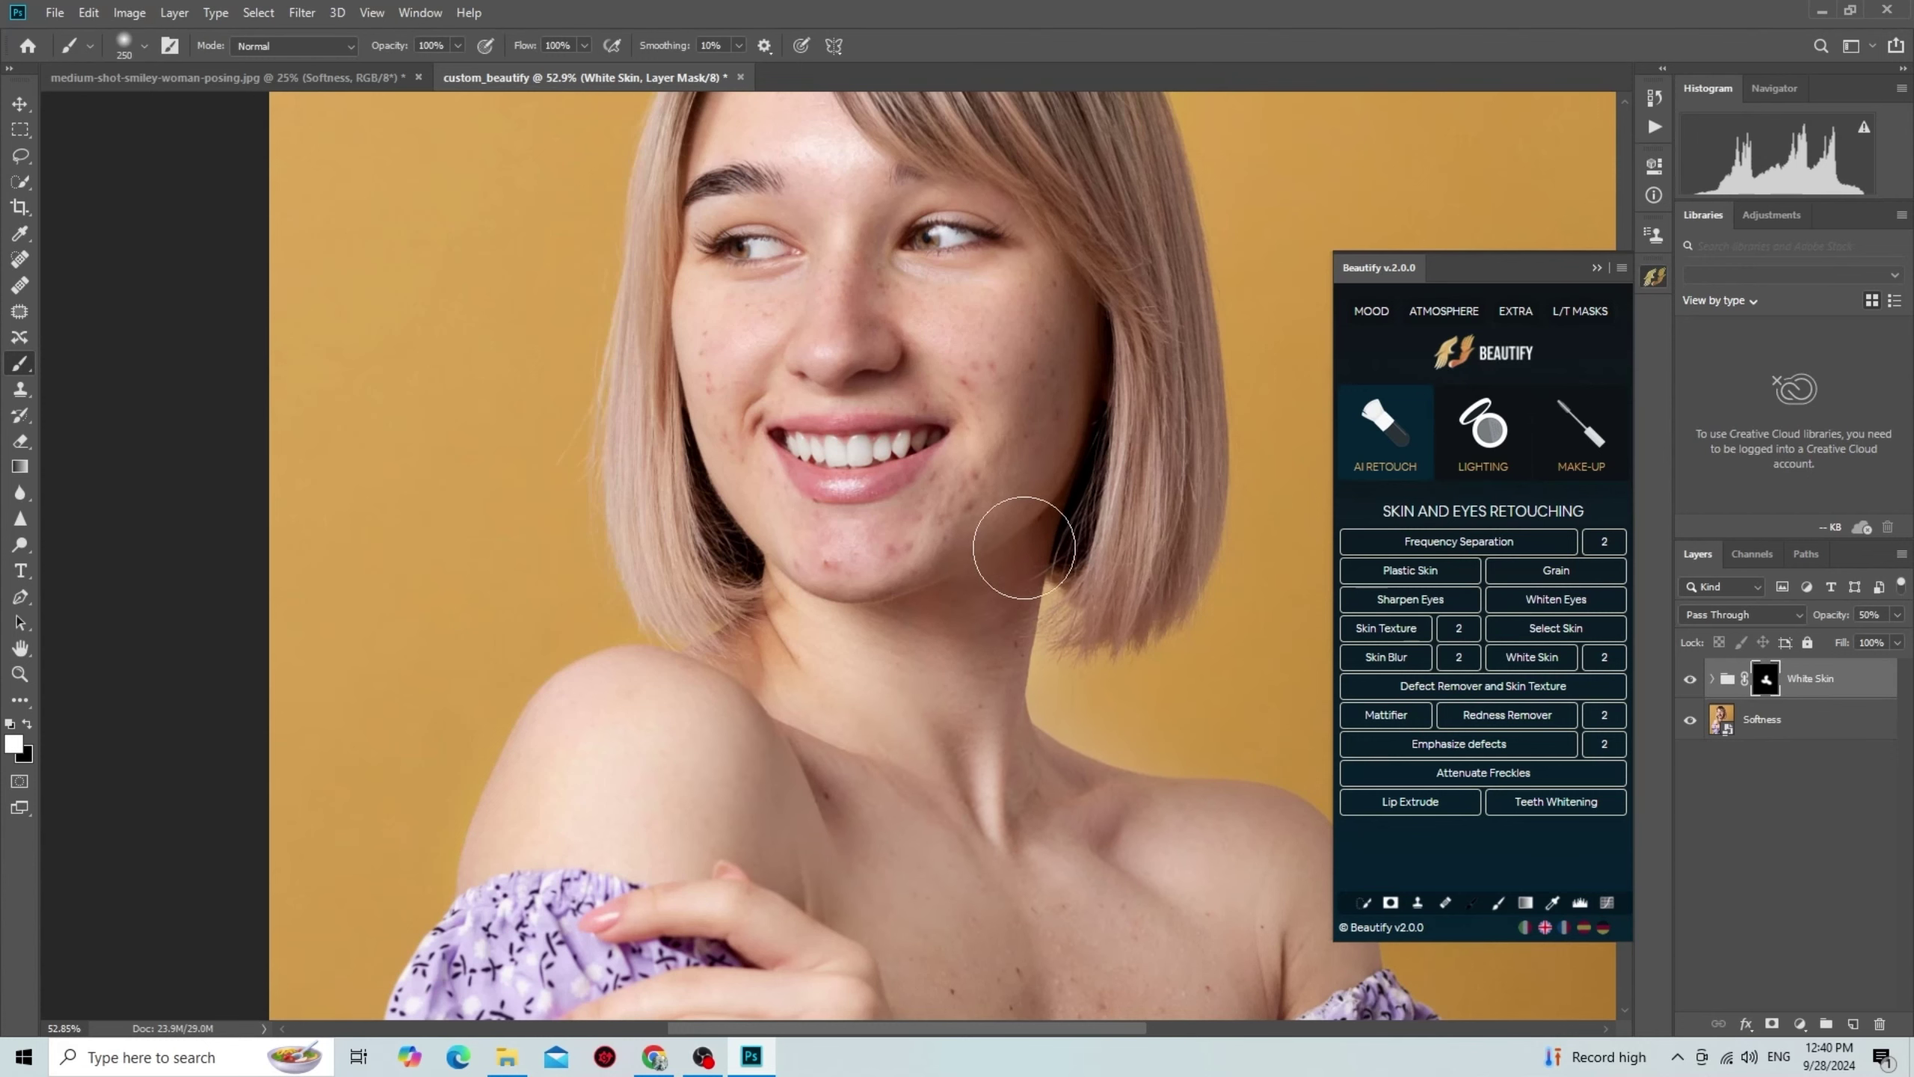
drag(982, 790, 1023, 548)
key(bracketleft)
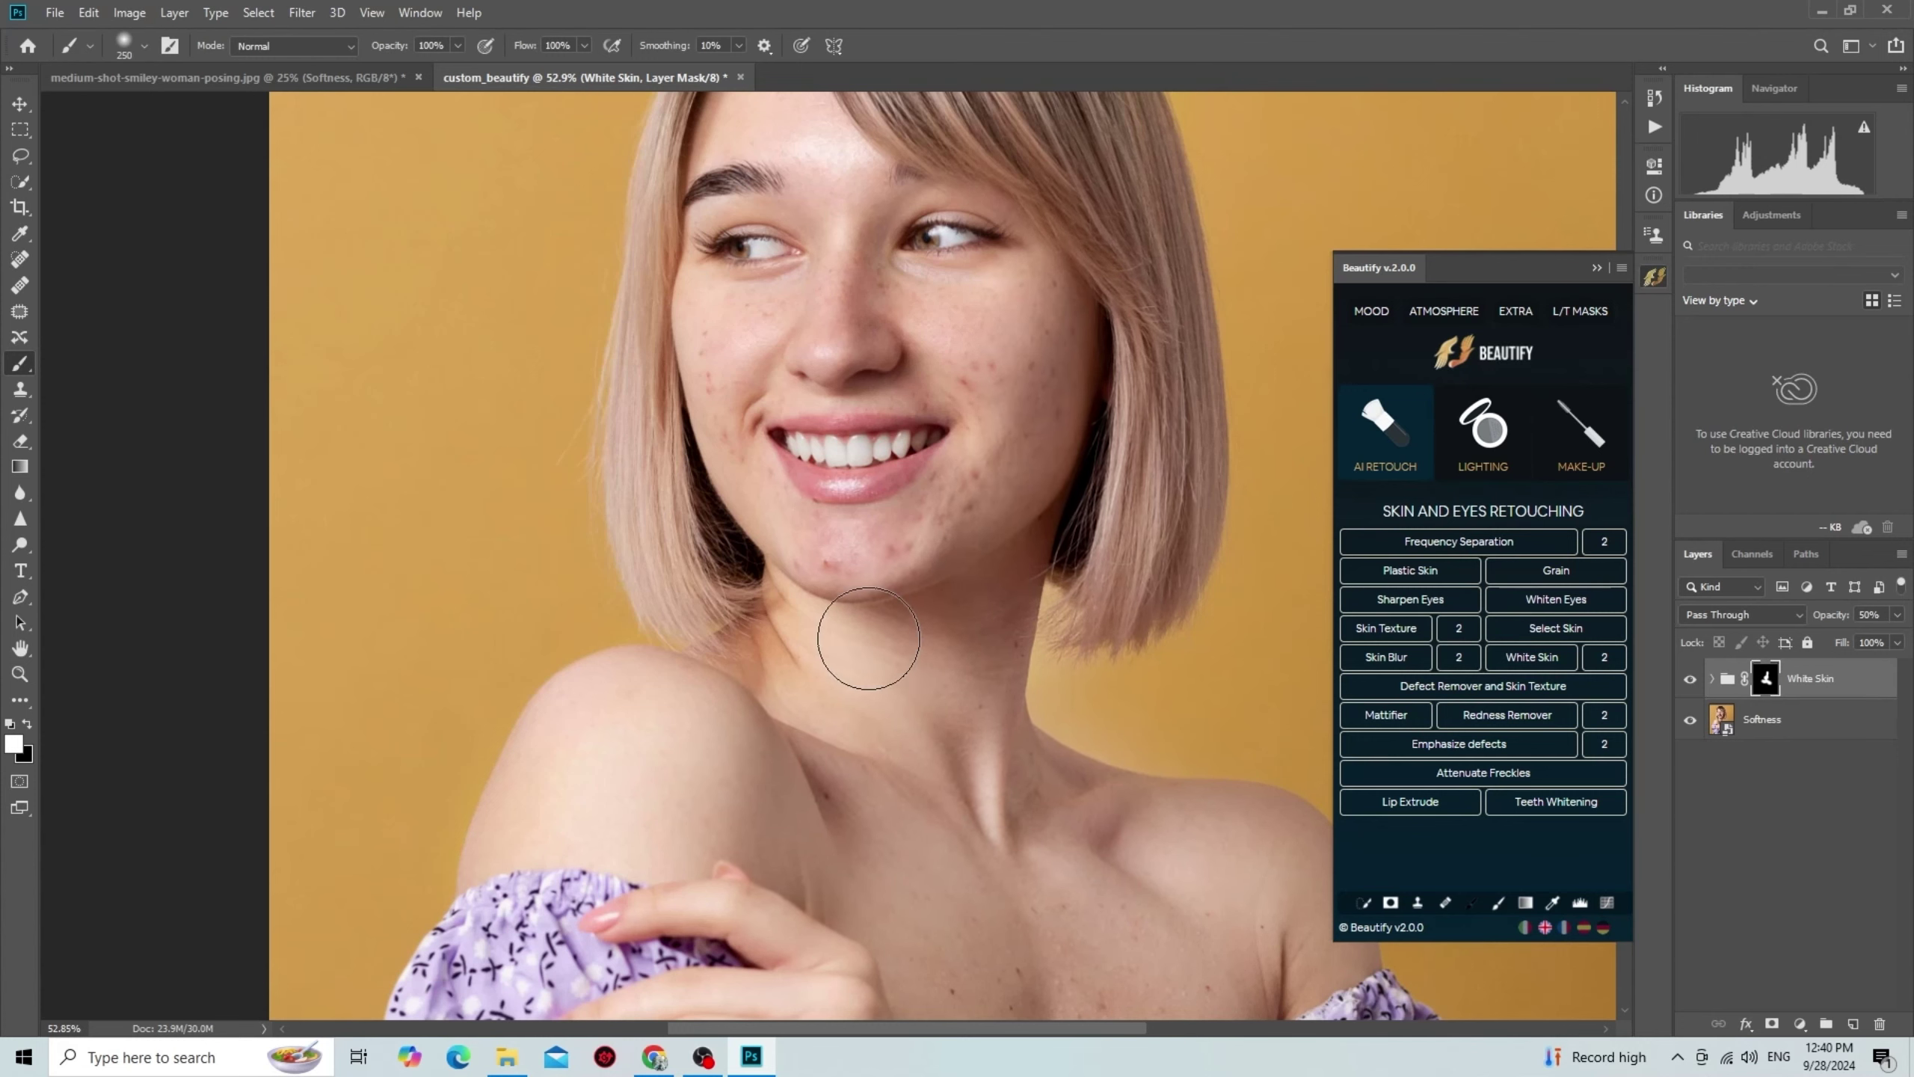
Step: Paint the whitening over the chest and arm skin, then zoom out to 25%
drag(1062, 797, 960, 420)
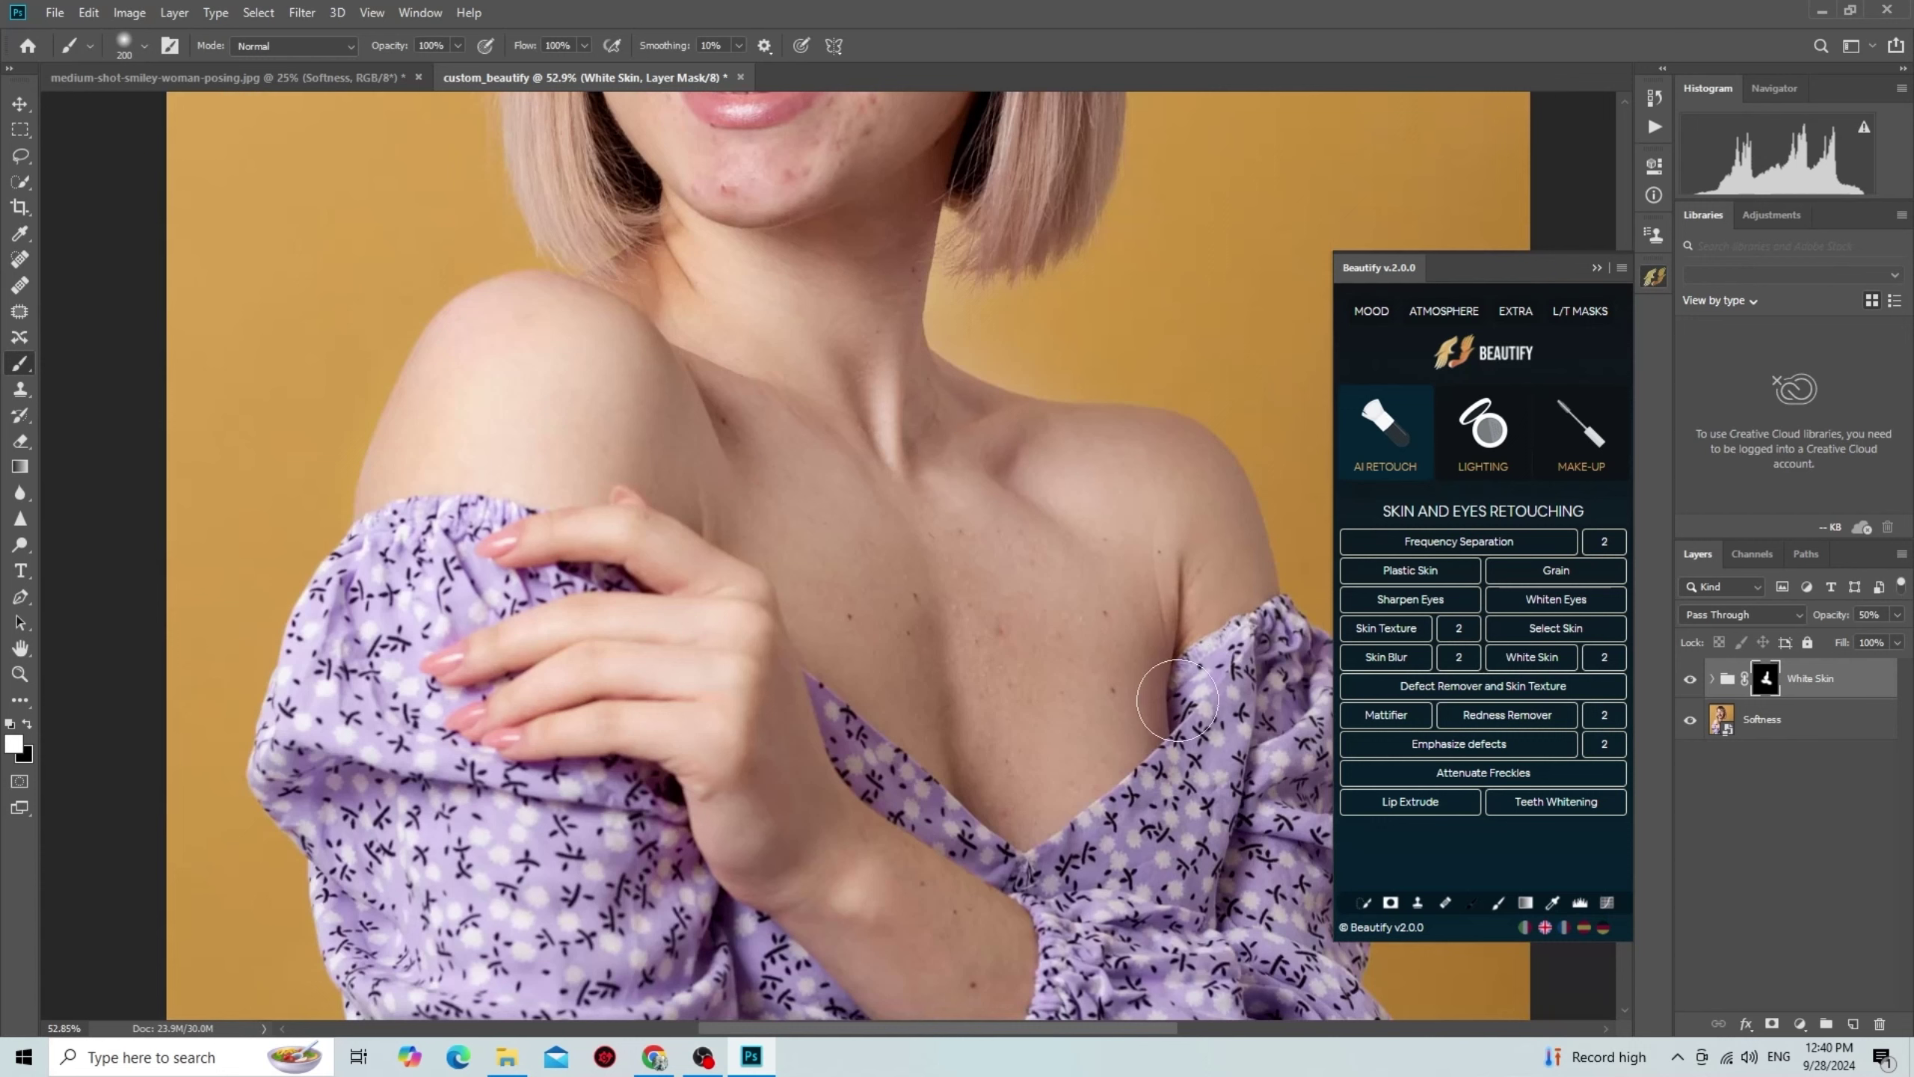
key(bracketright)
key(bracketright)
key(bracketright)
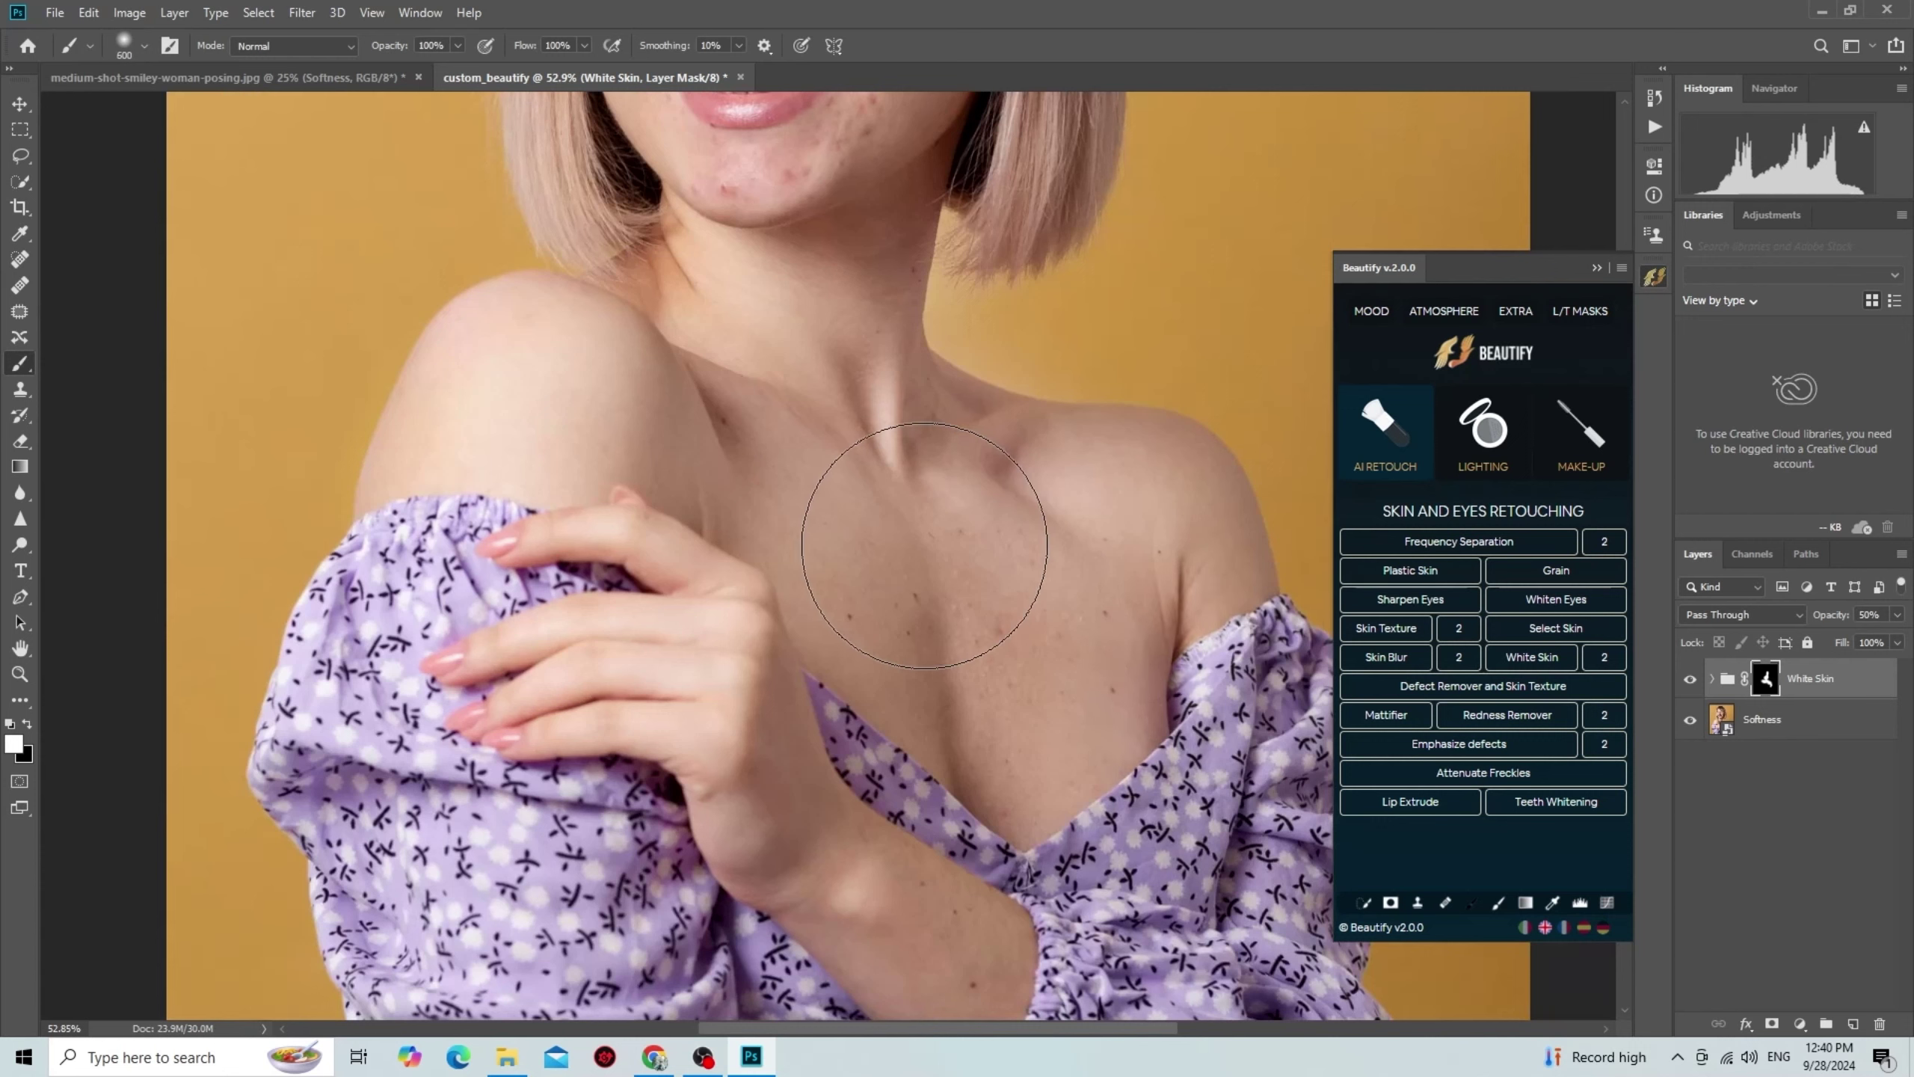
drag(875, 577, 991, 684)
key(bracketleft)
key(bracketleft)
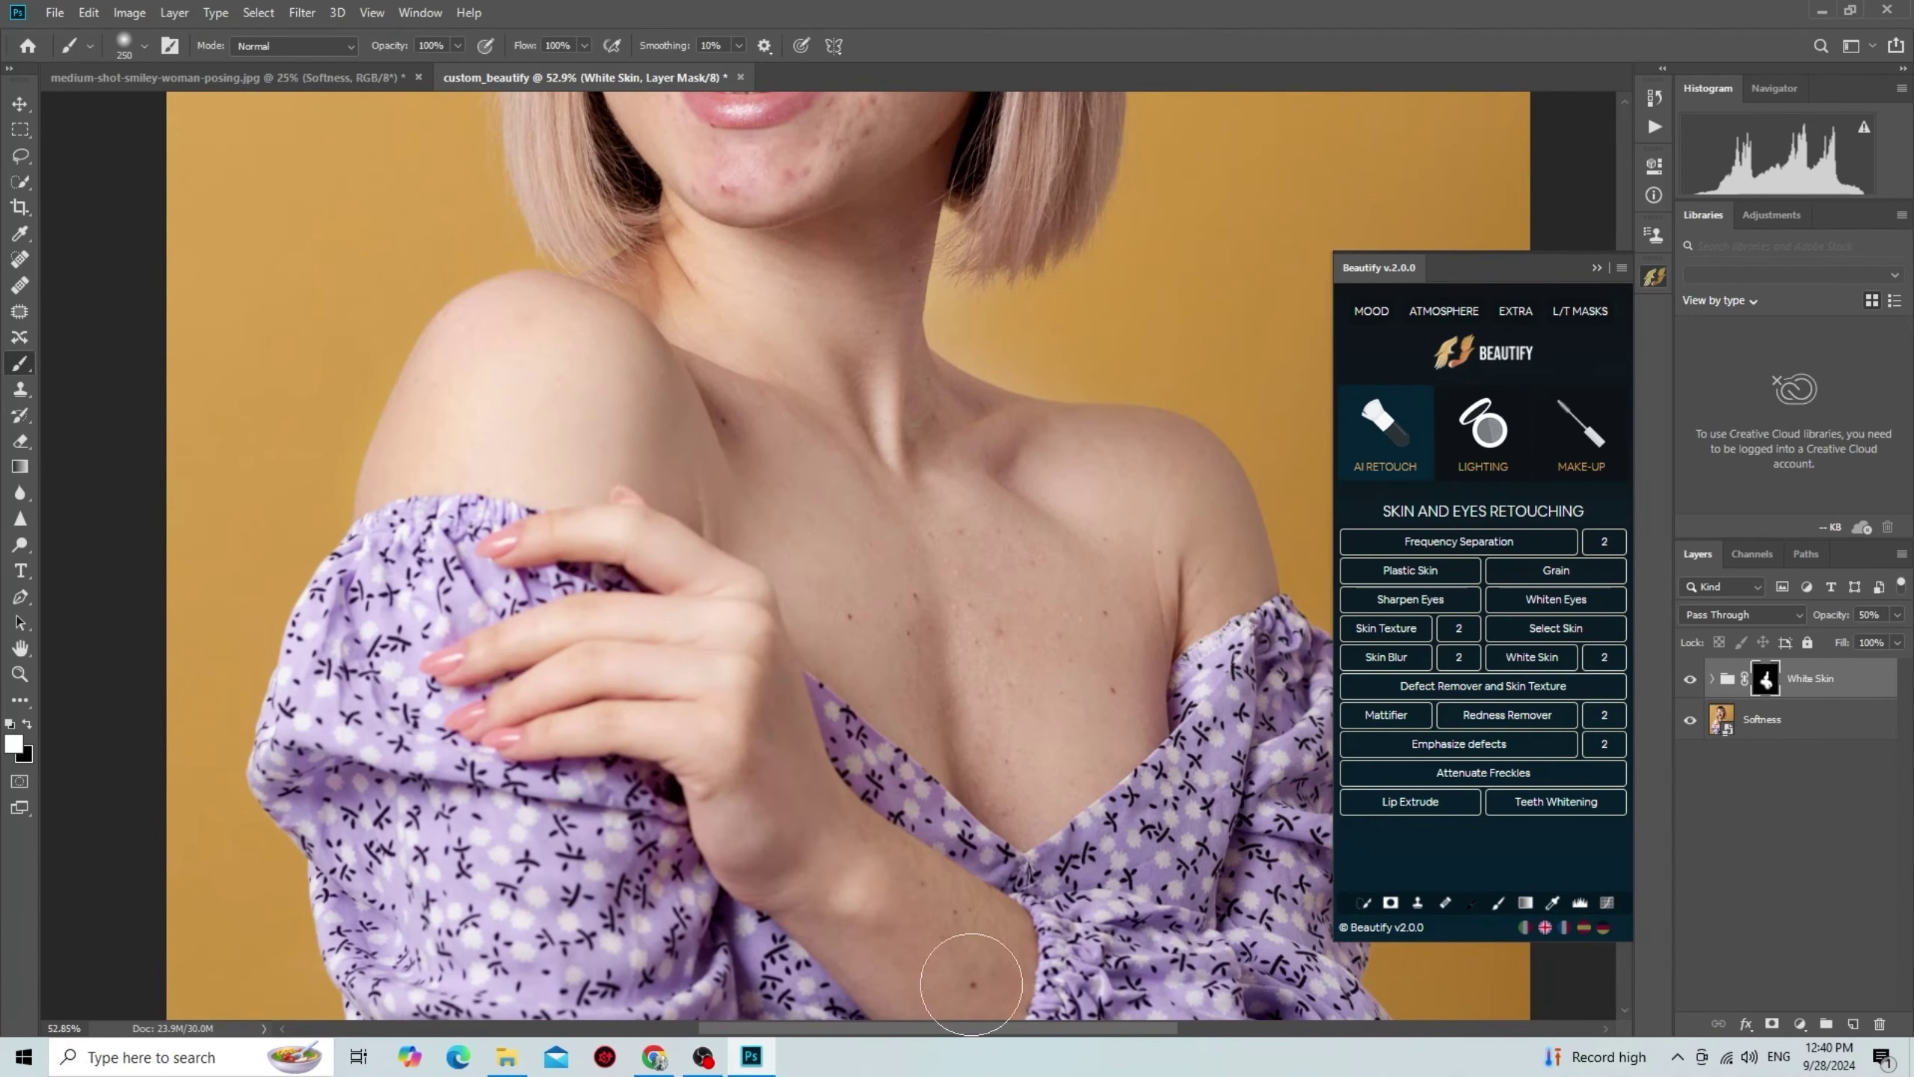
drag(961, 984, 904, 897)
drag(1177, 654, 1023, 581)
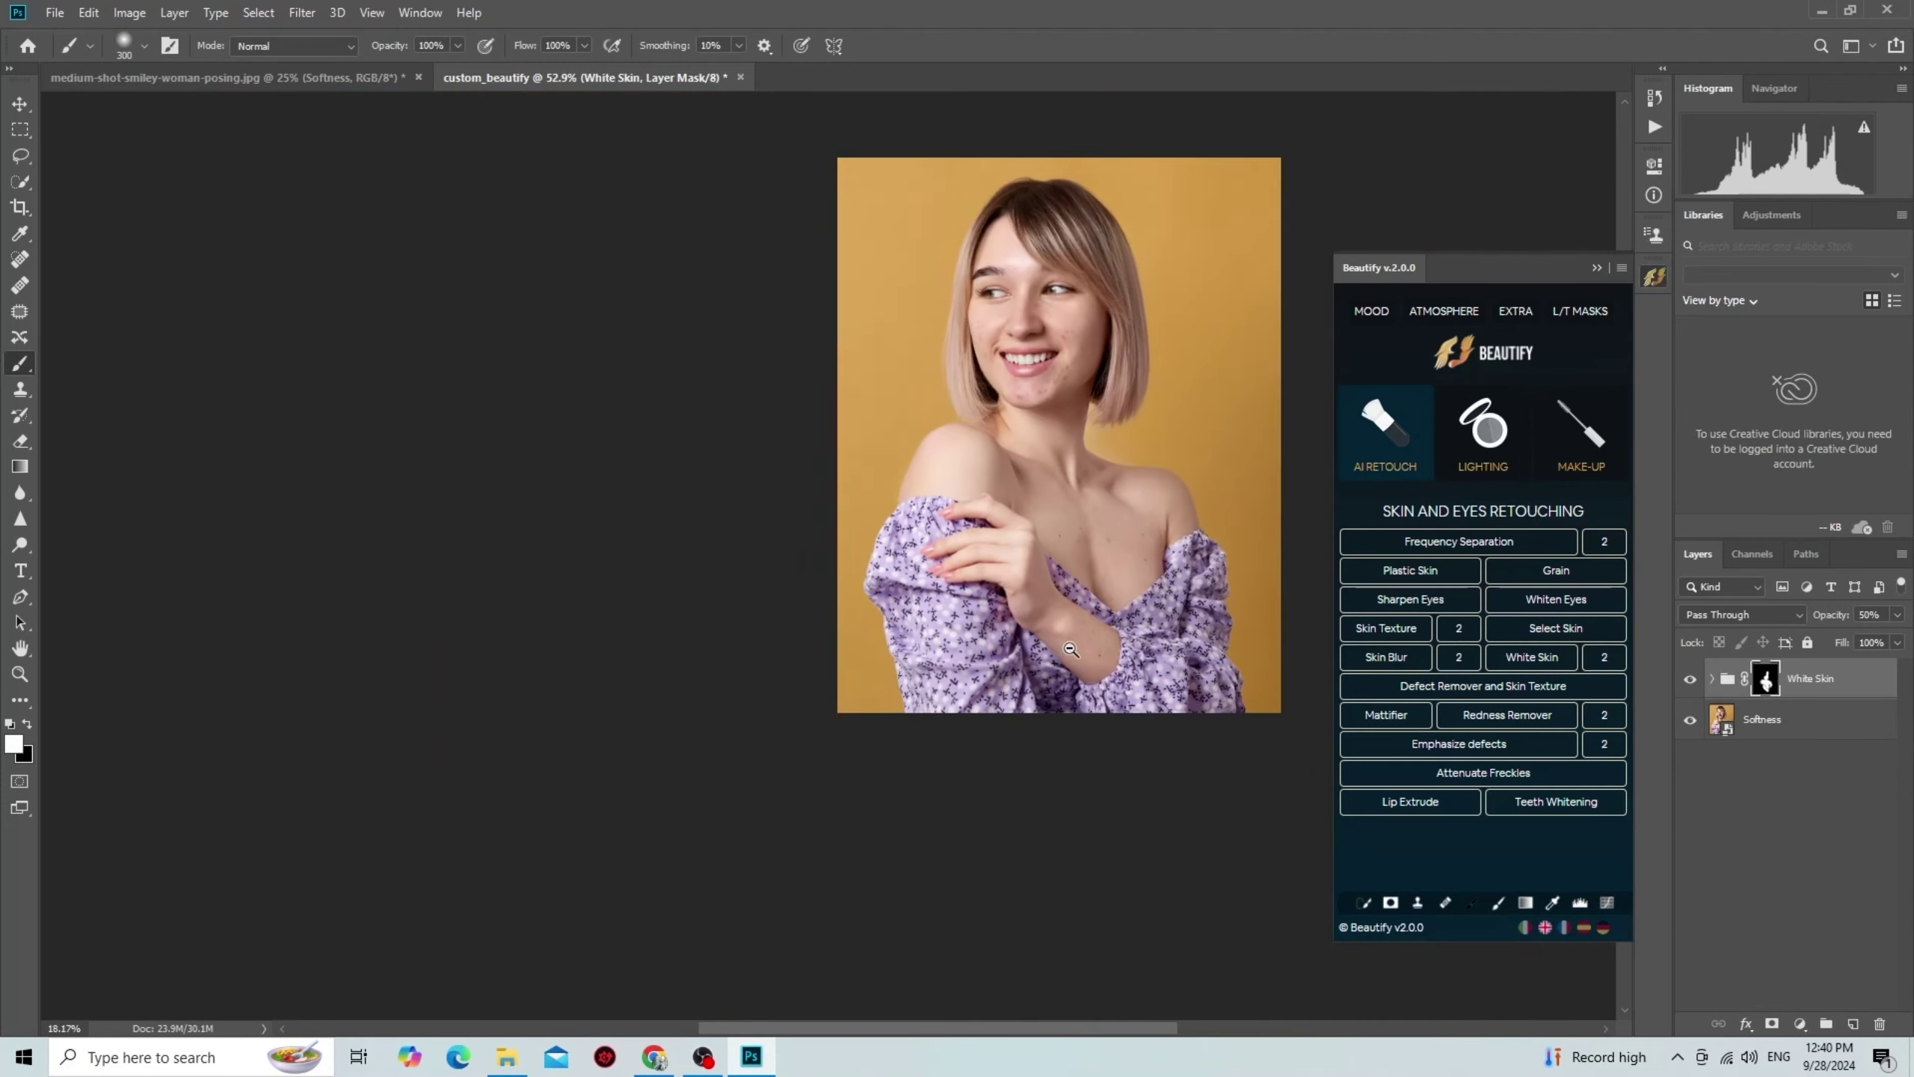
click(1024, 581)
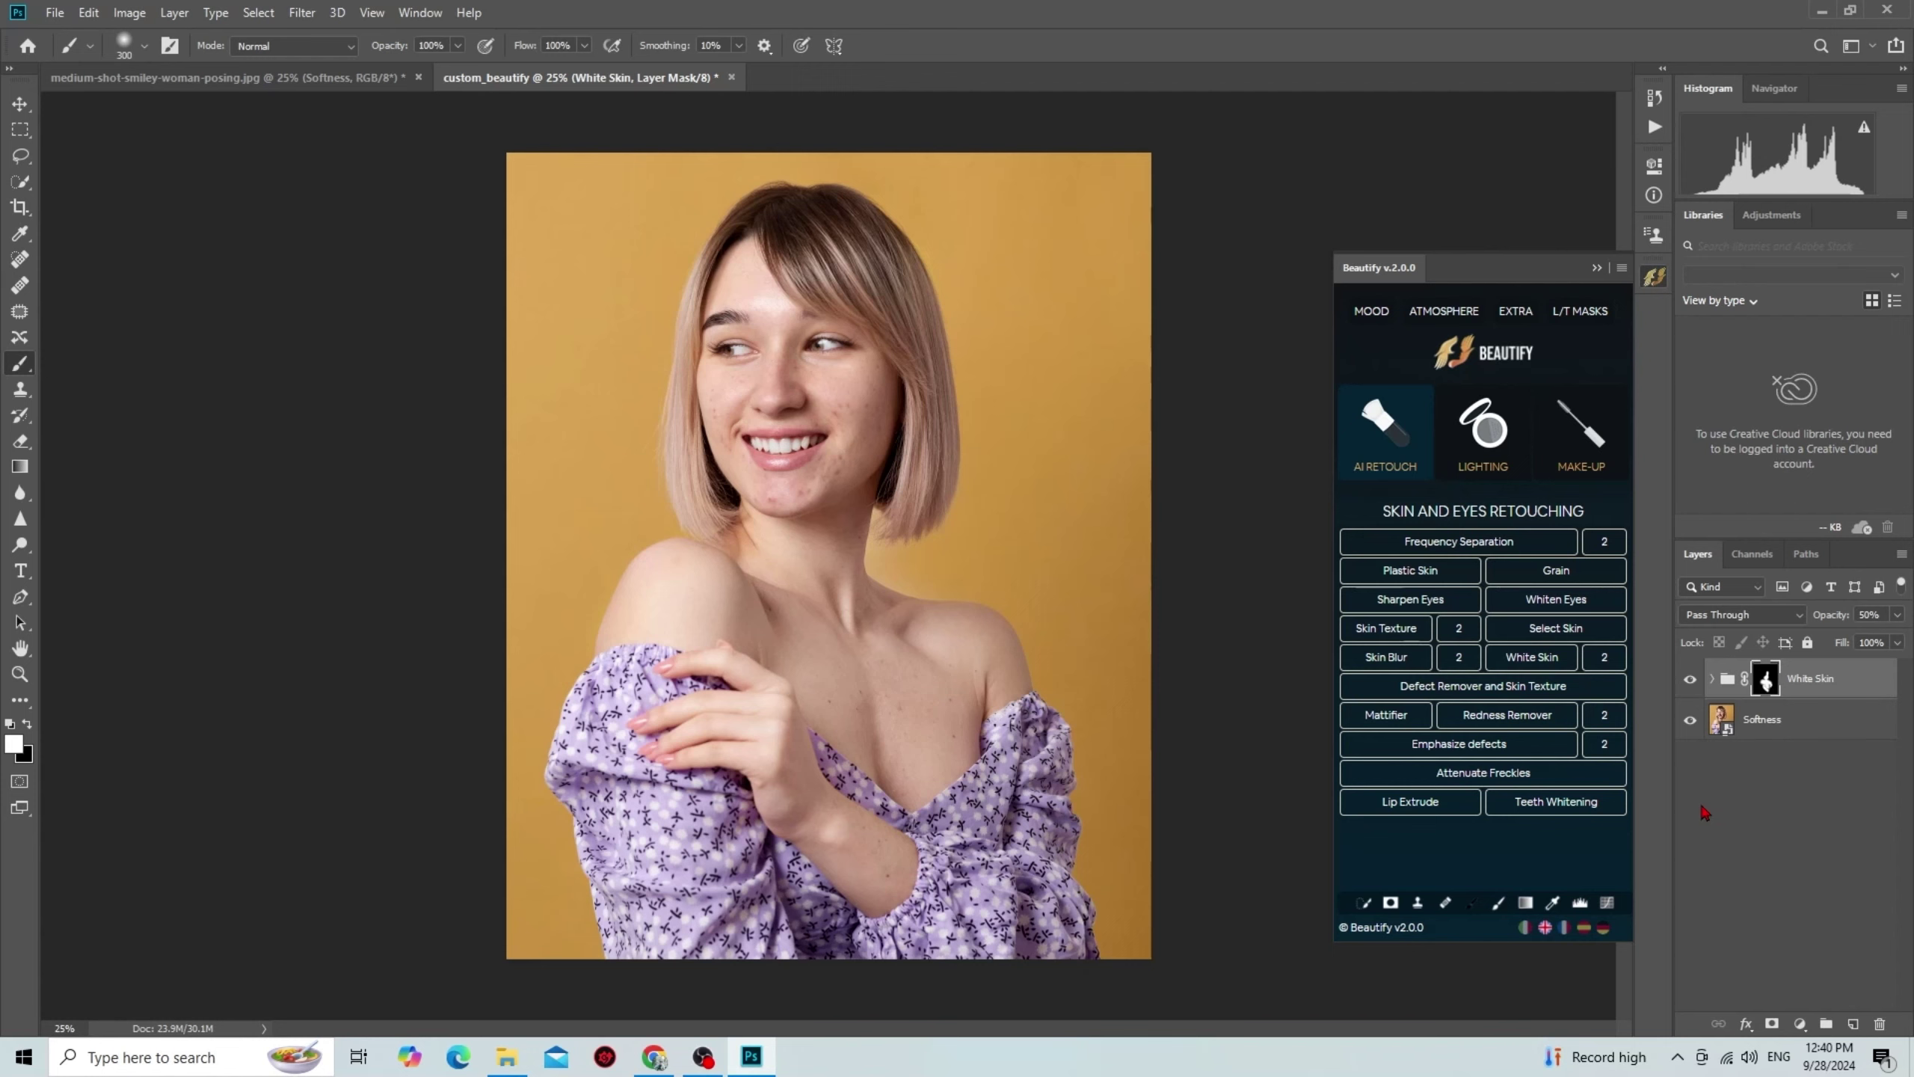
click(1712, 679)
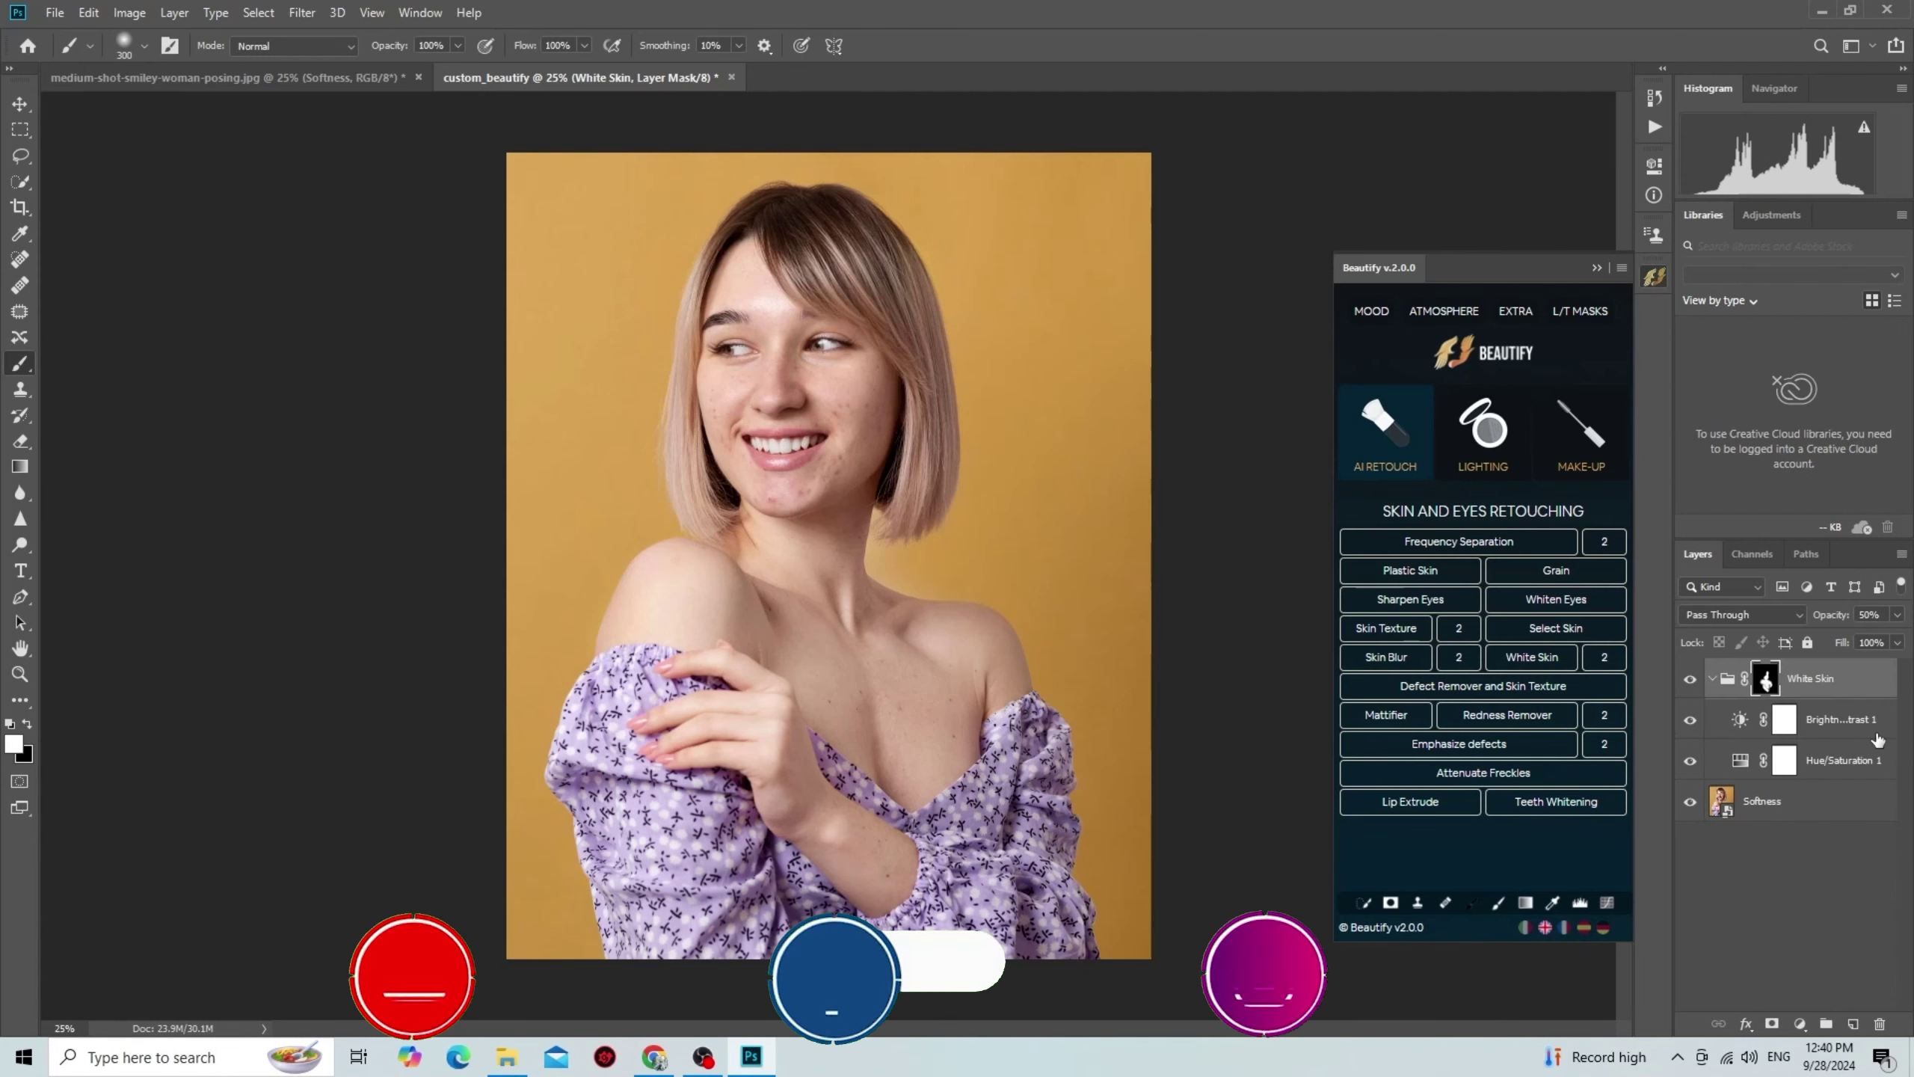
click(1709, 683)
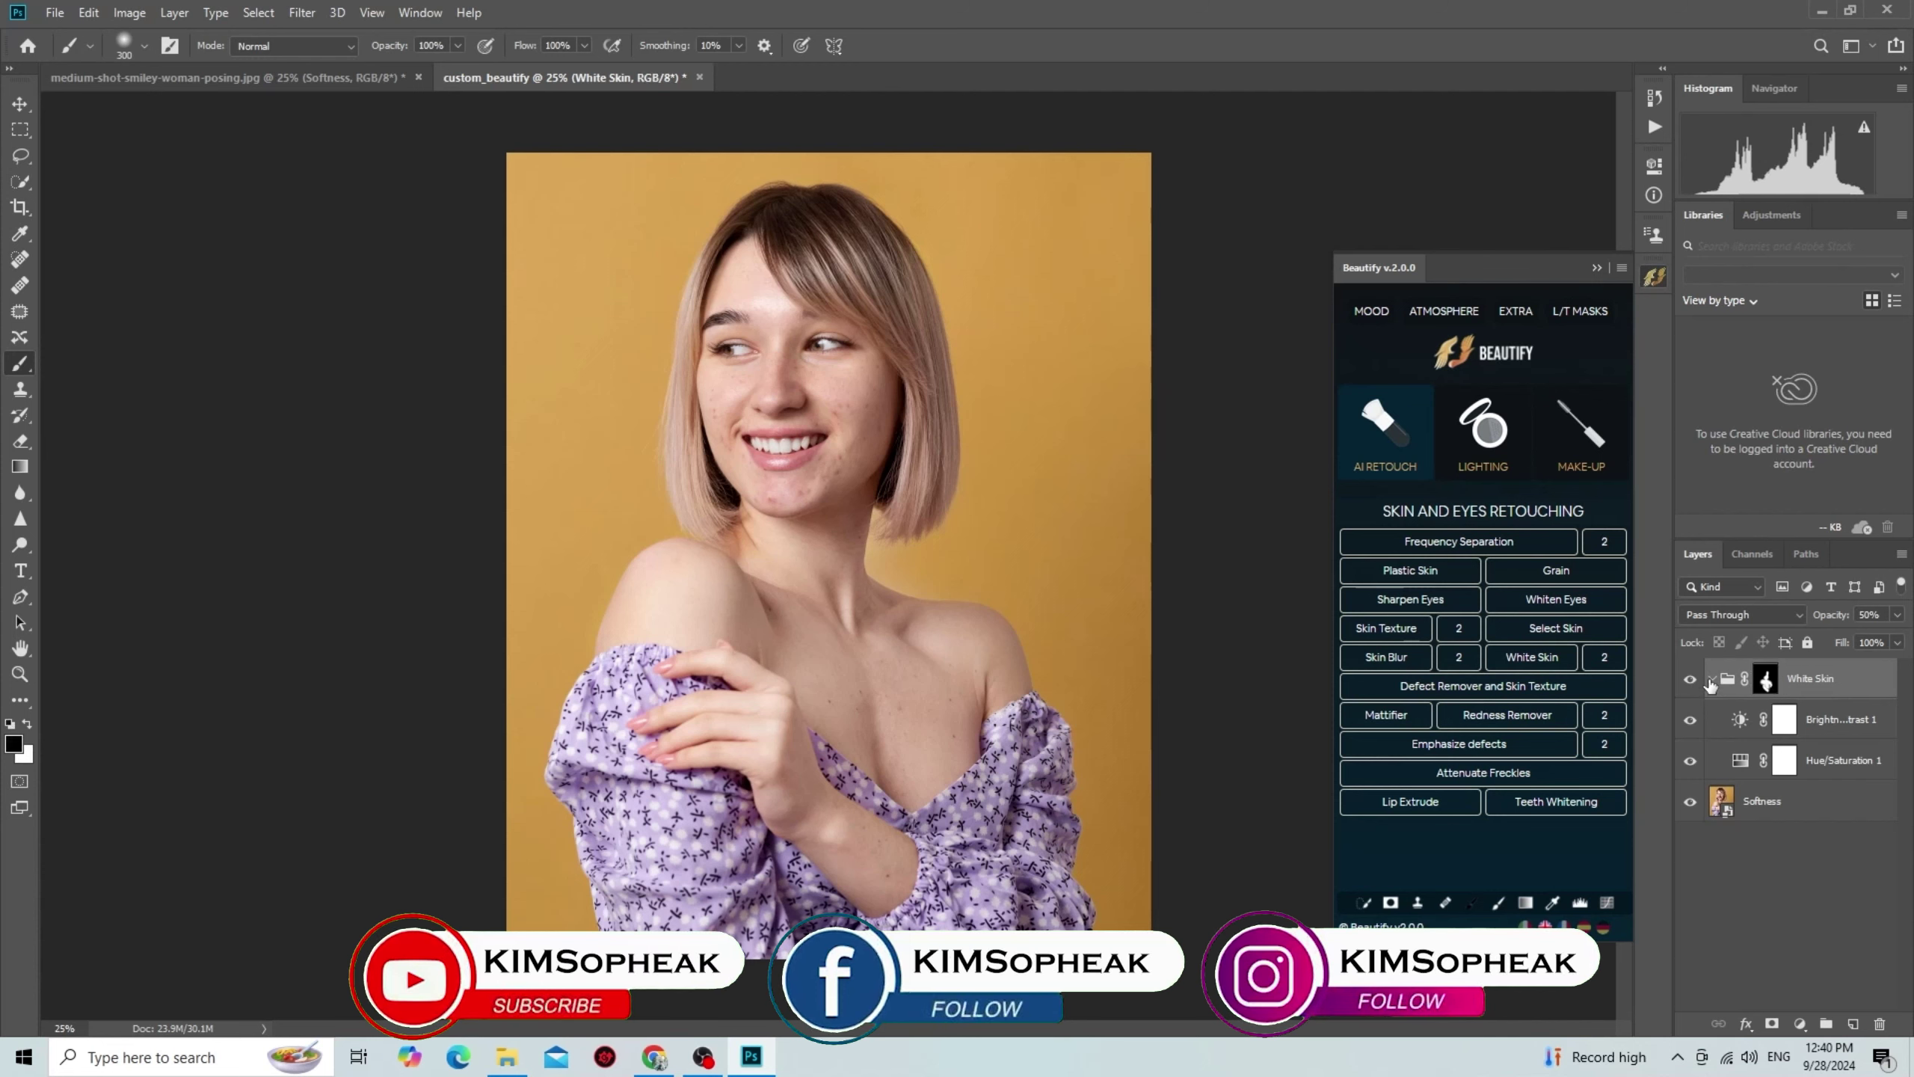
click(1713, 680)
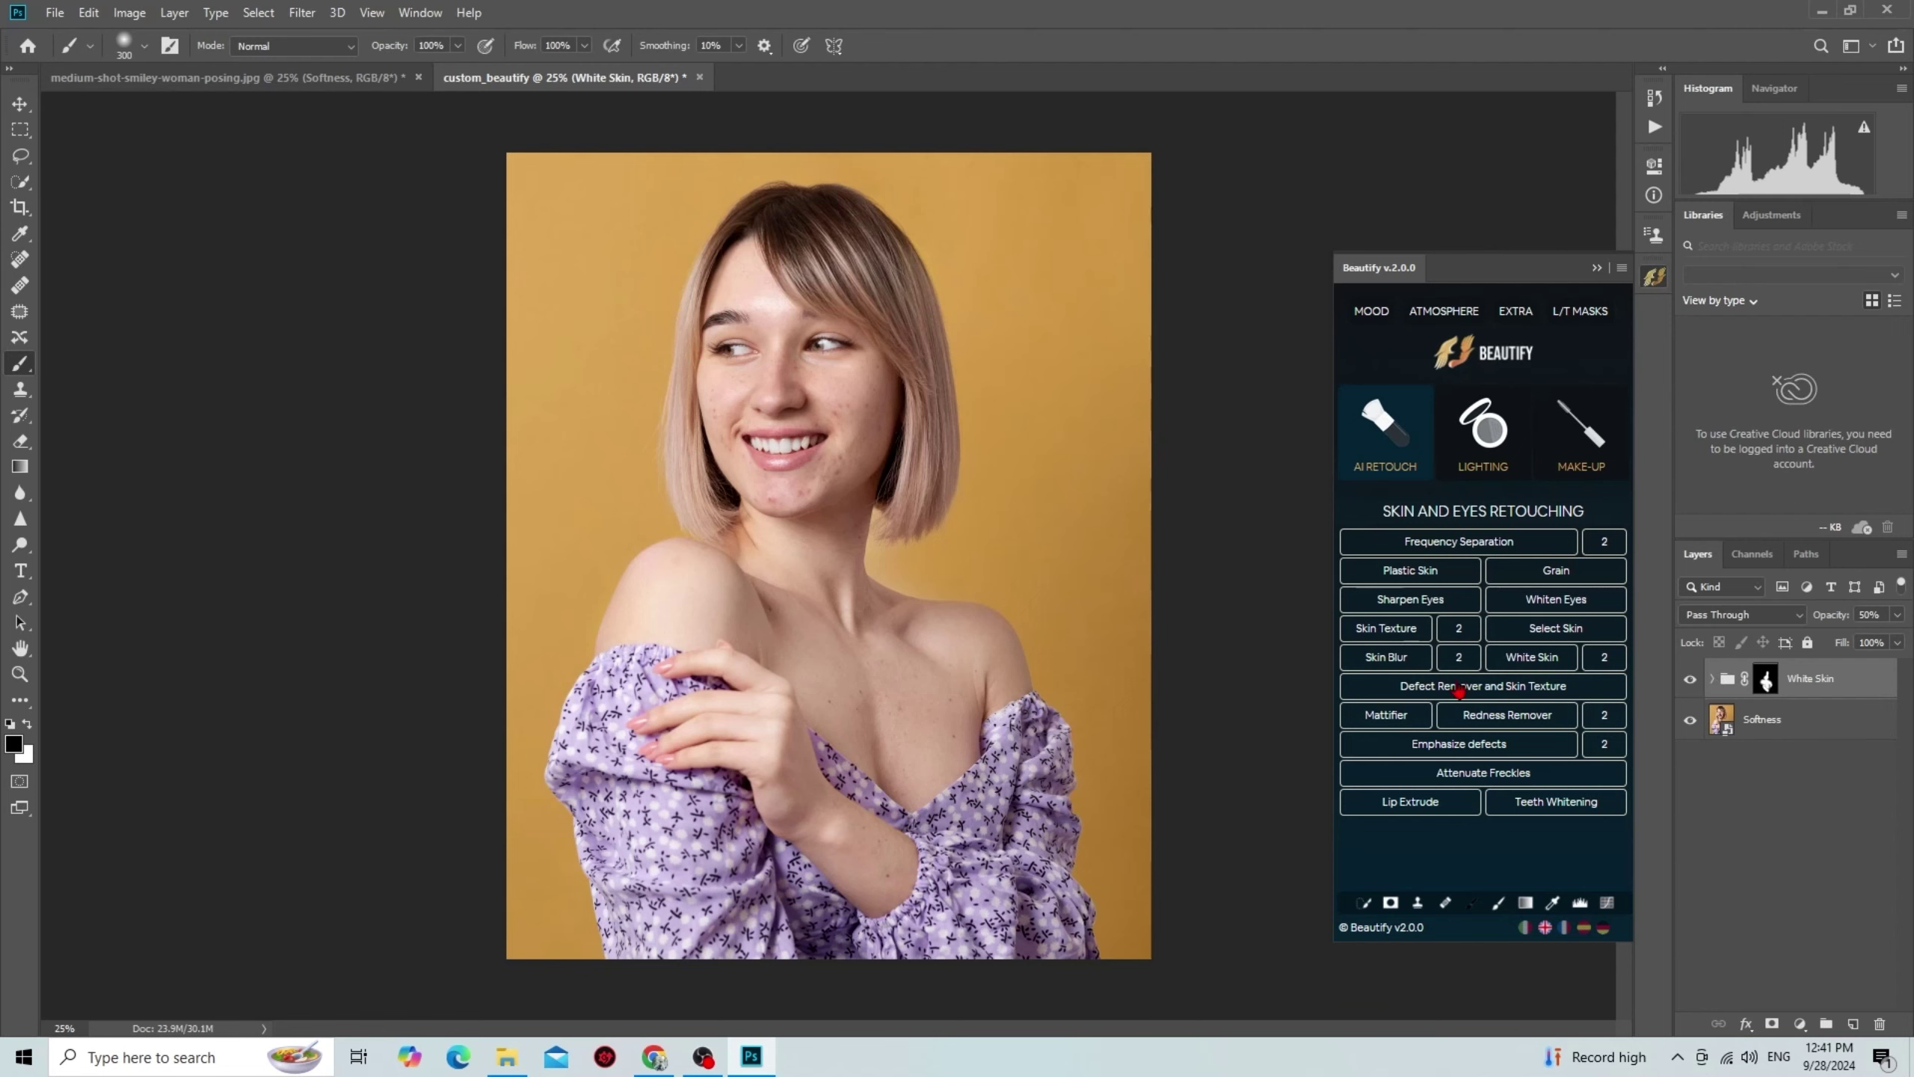
Step: Delete the White Skin group and switch Beautify to its Lighting tools
key(Delete)
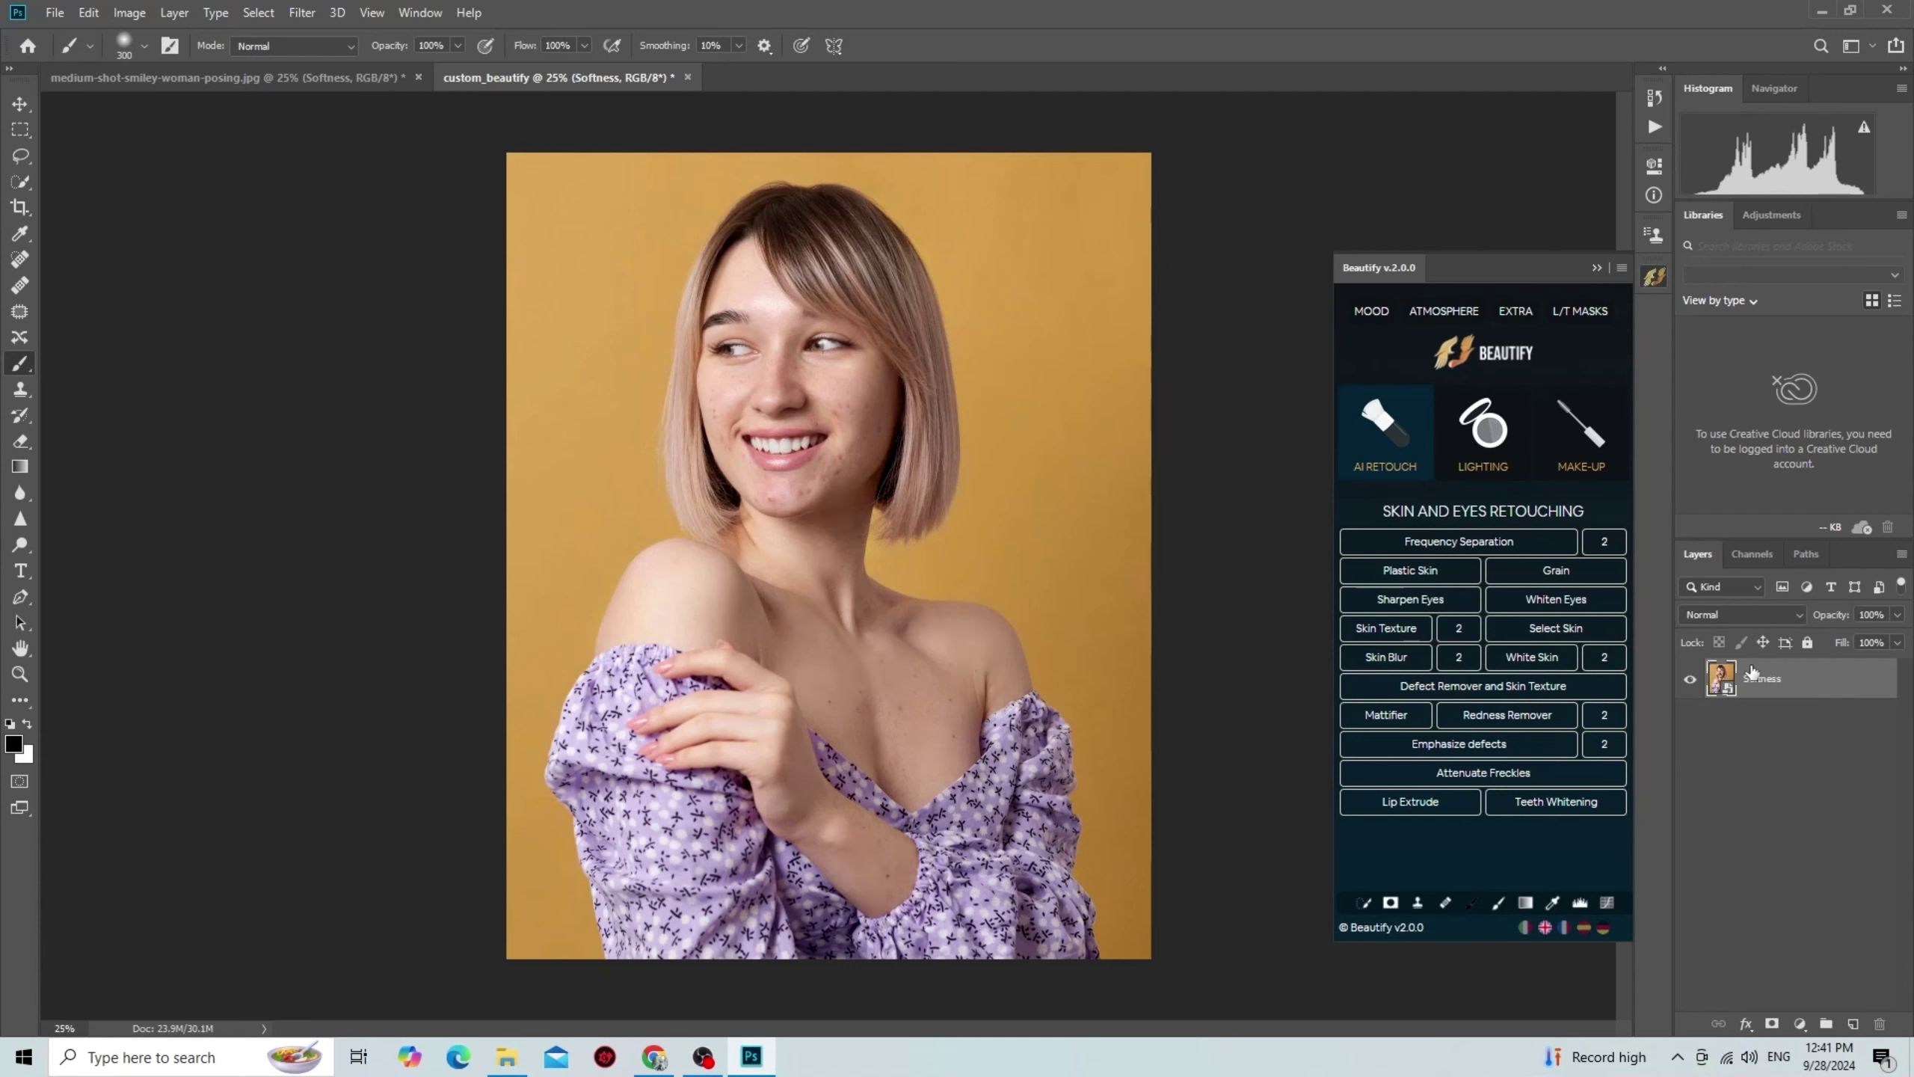
click(1497, 429)
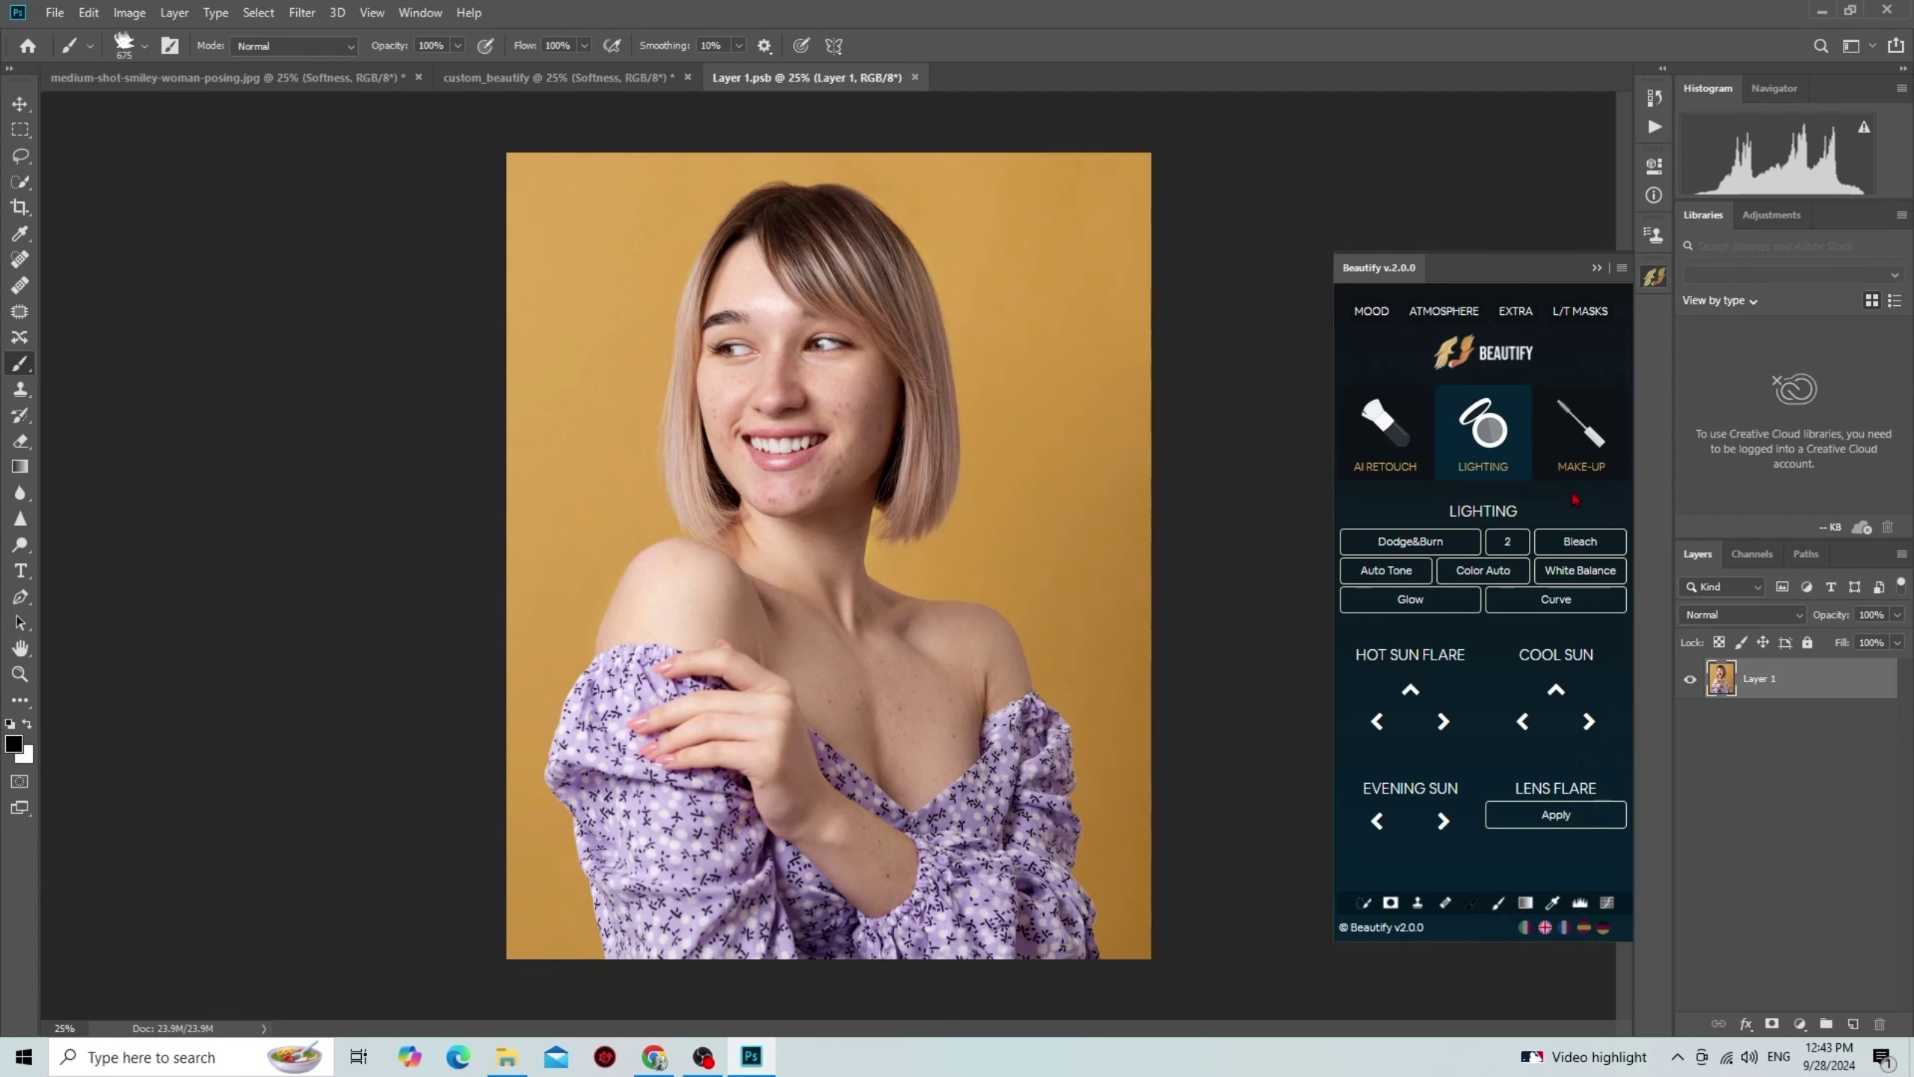
Step: Open Beautify's Make-Up tools and add an Eyeshadow layer using the Soft Round brush
click(1576, 436)
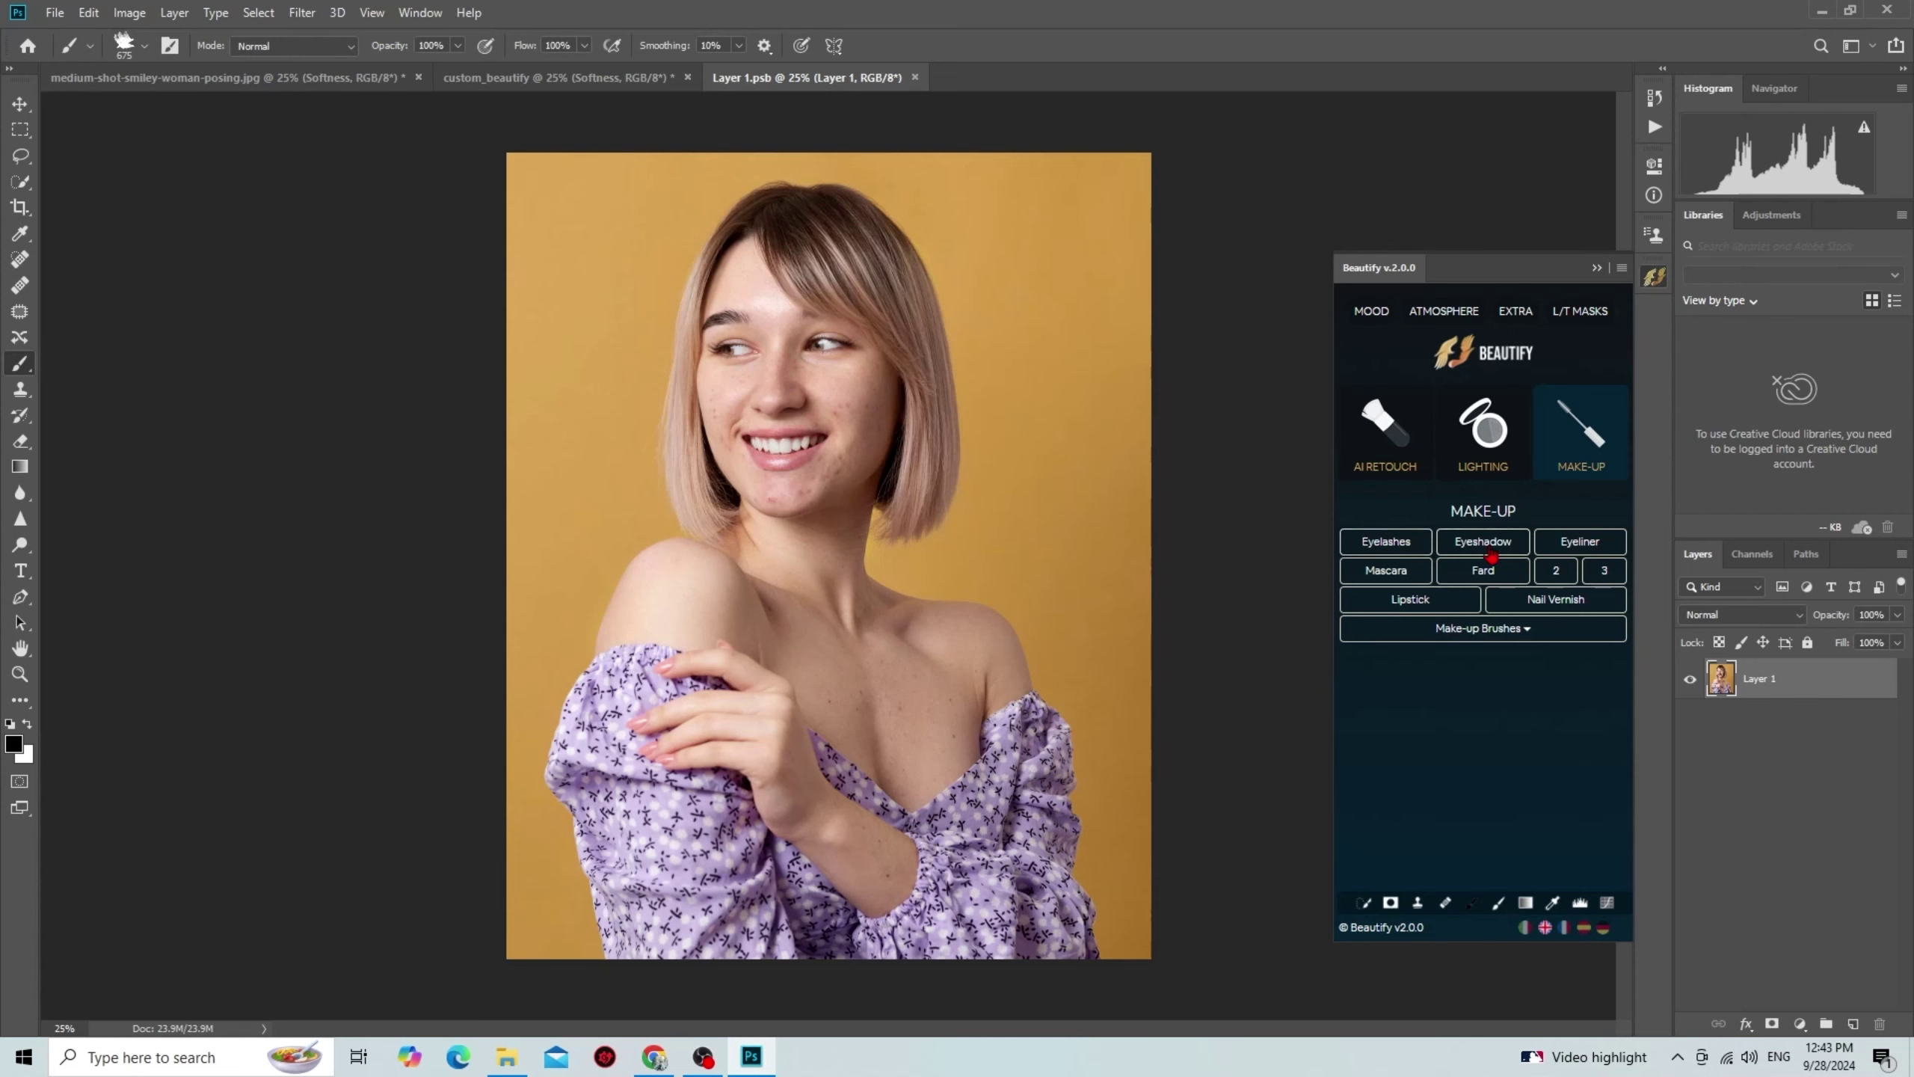
click(1517, 556)
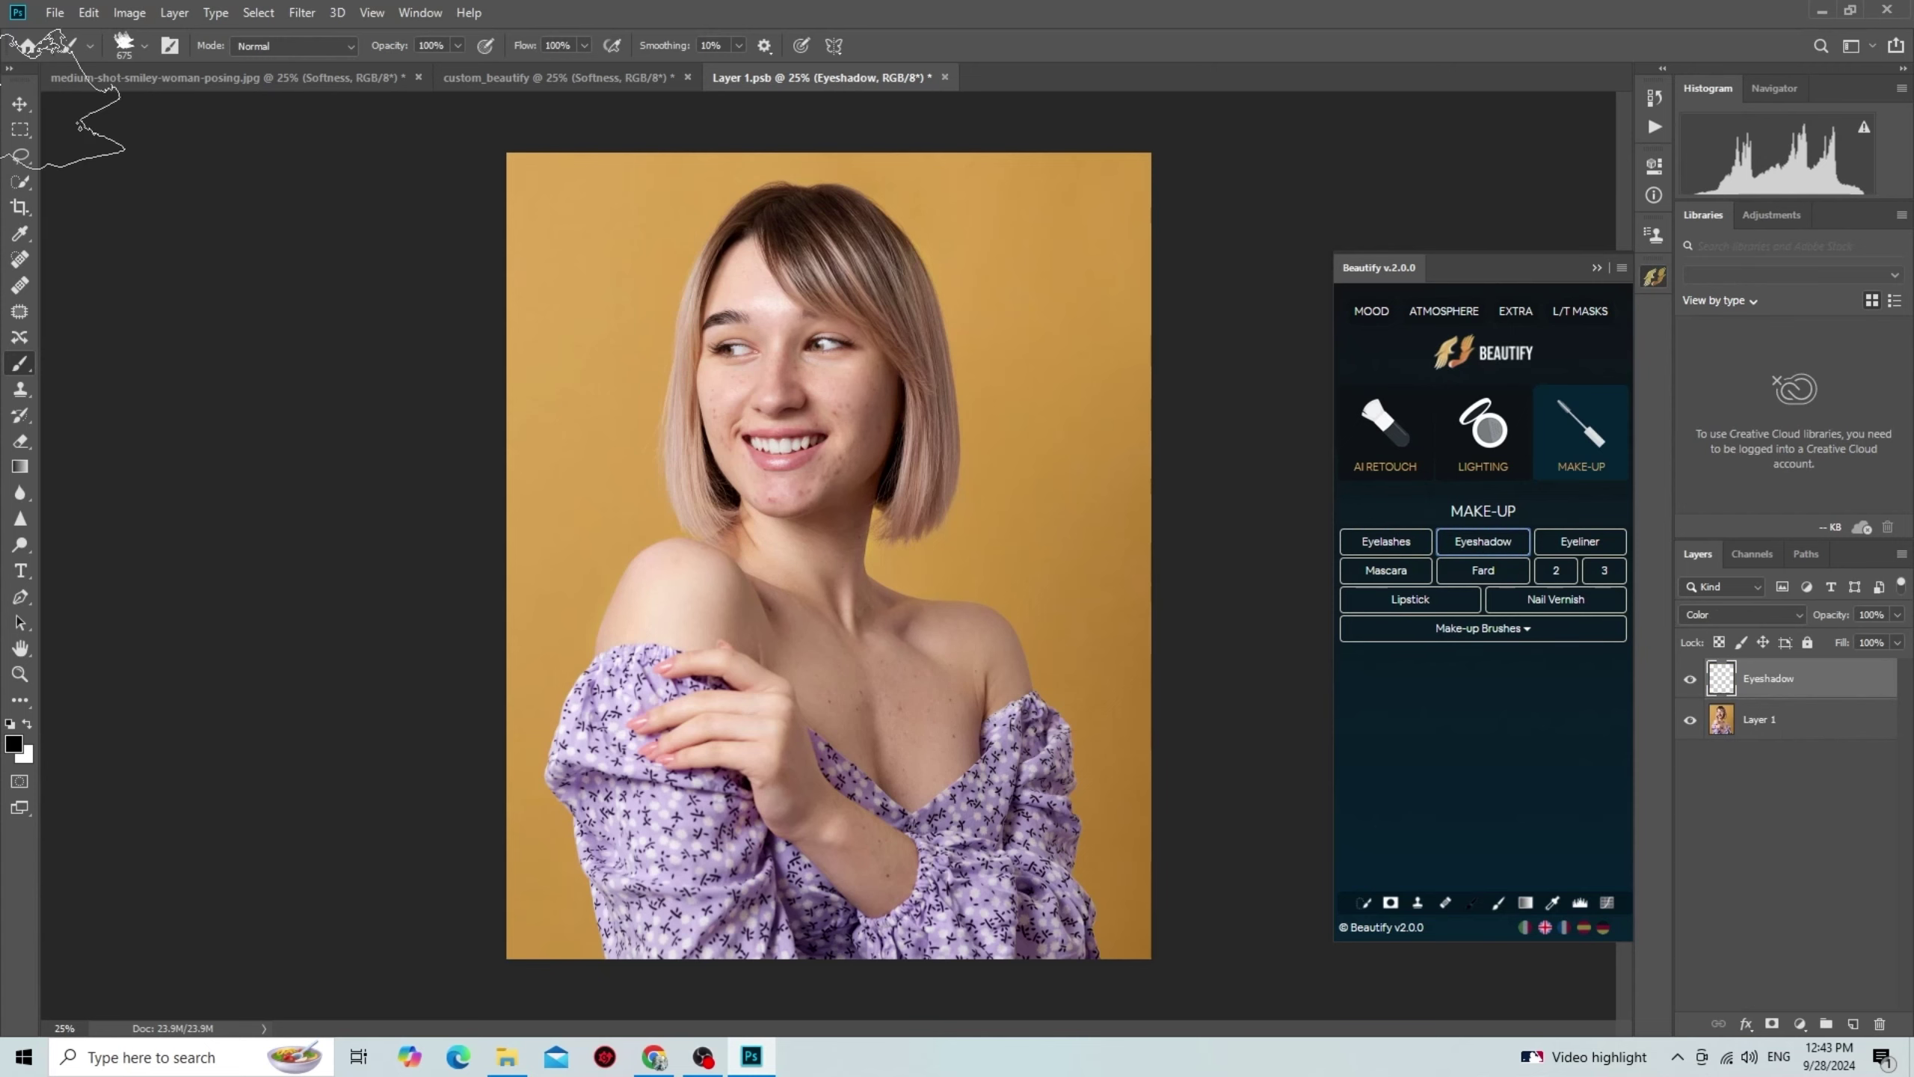
click(145, 47)
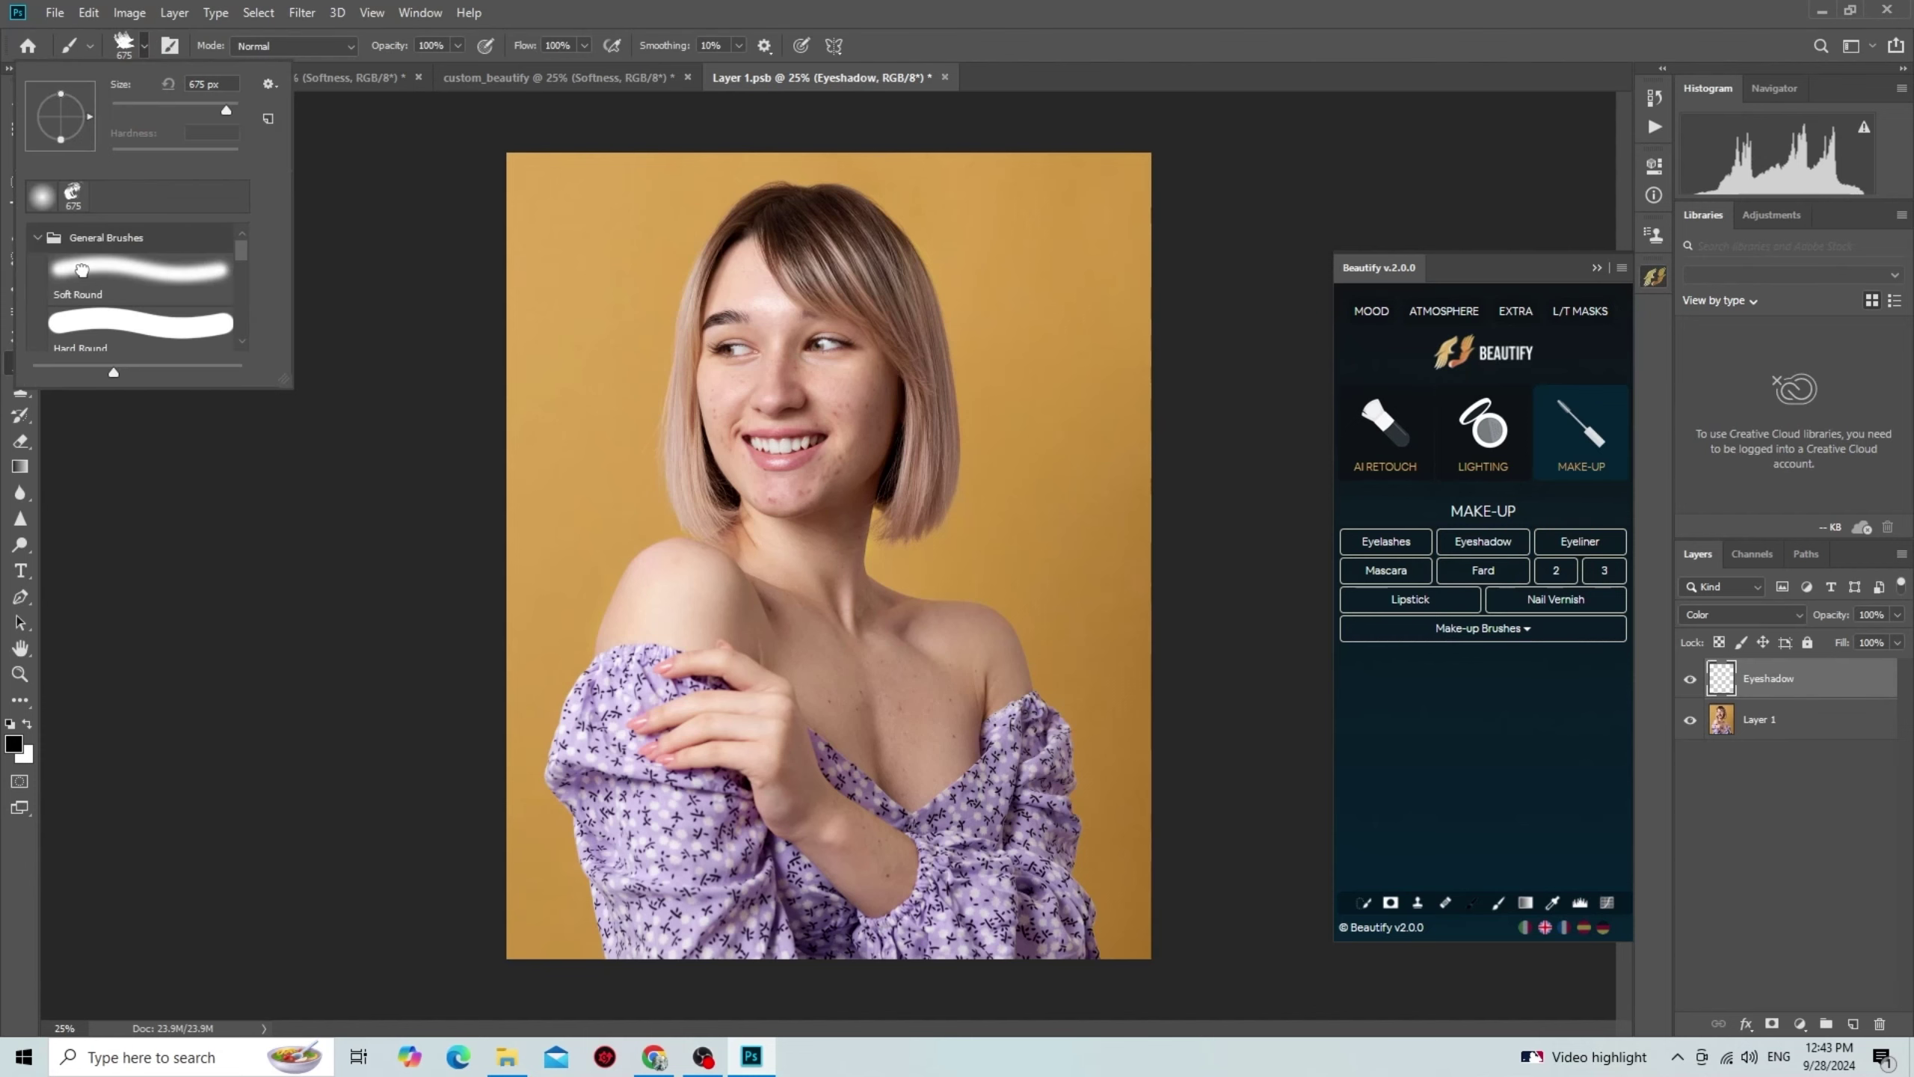
click(83, 278)
Step: Paint a trial eyeshadow stroke around the eye, then undo it and delete the Eyeshadow layer
key(bracketleft)
key(bracketleft)
key(bracketleft)
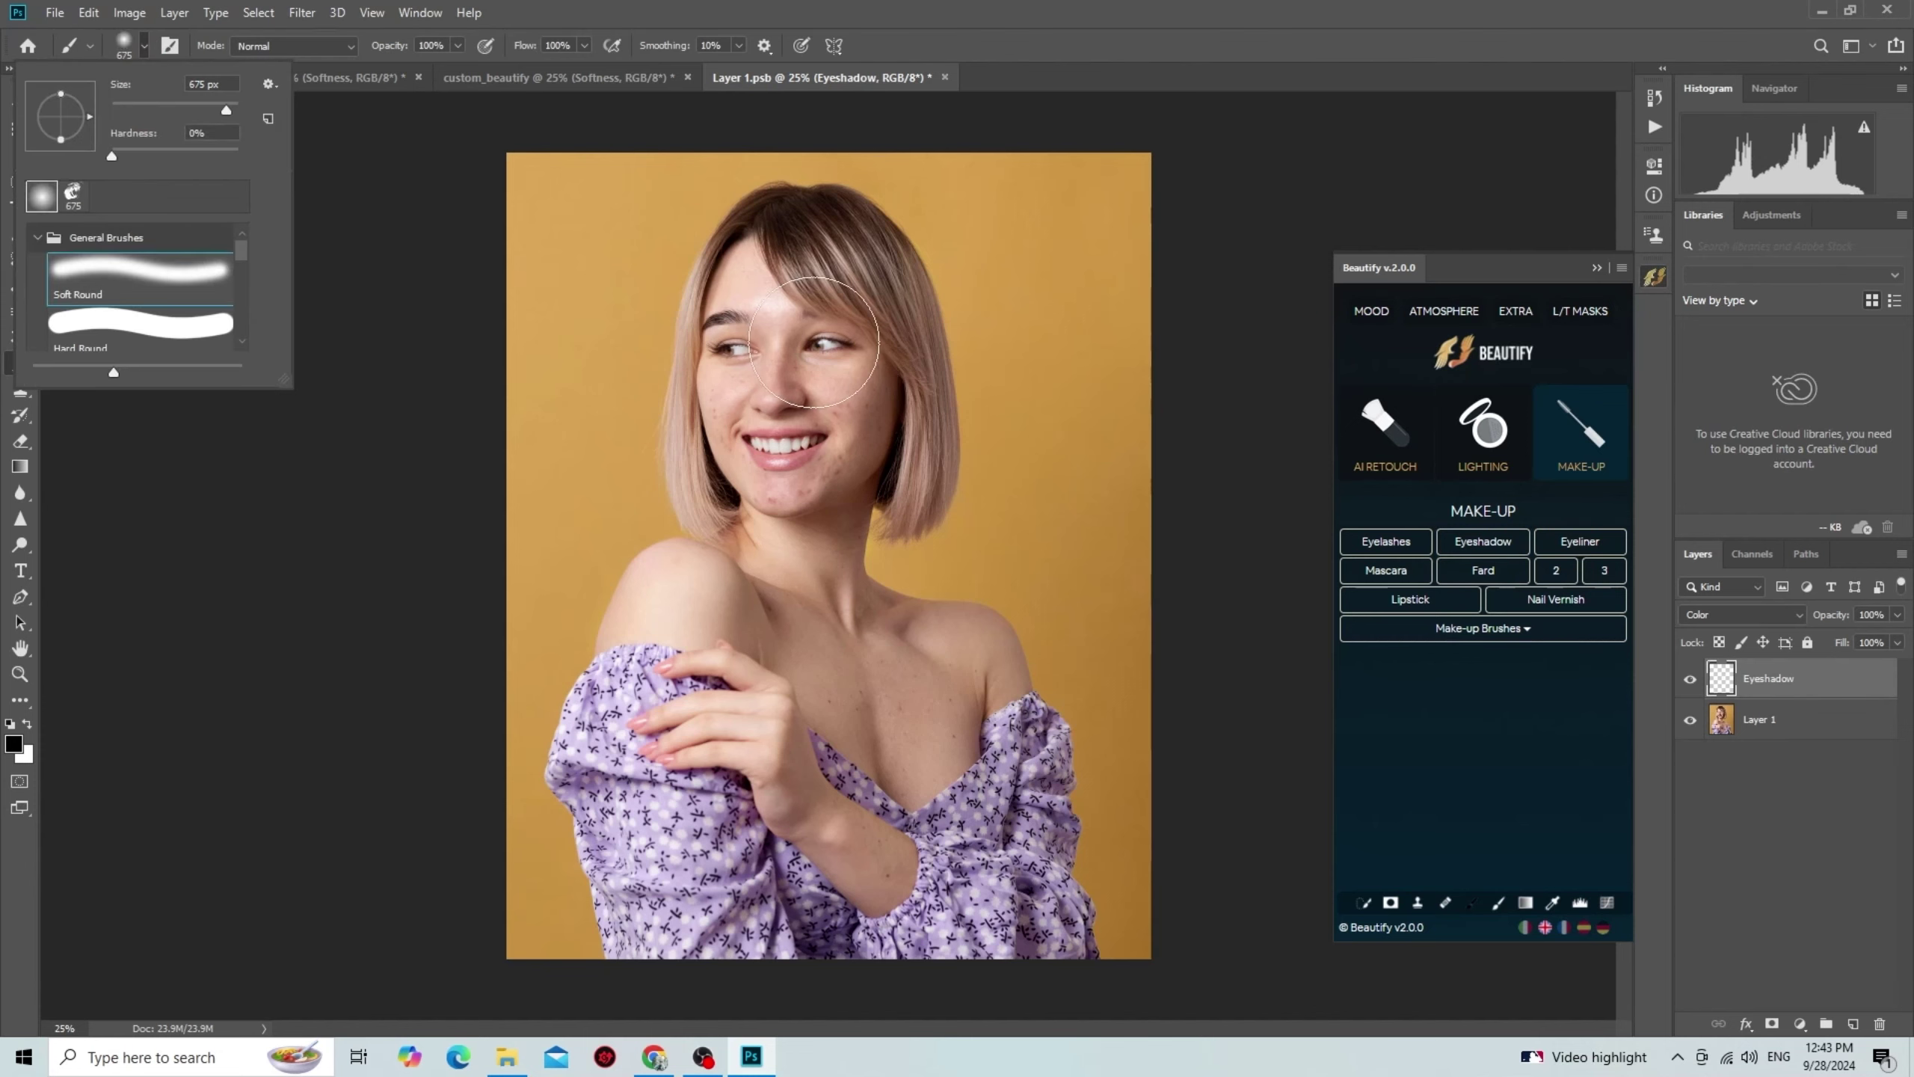
mouse_move(780, 332)
mouse_down()
mouse_move(841, 345)
mouse_move(814, 332)
mouse_up()
key(bracketleft)
key(bracketleft)
key(bracketleft)
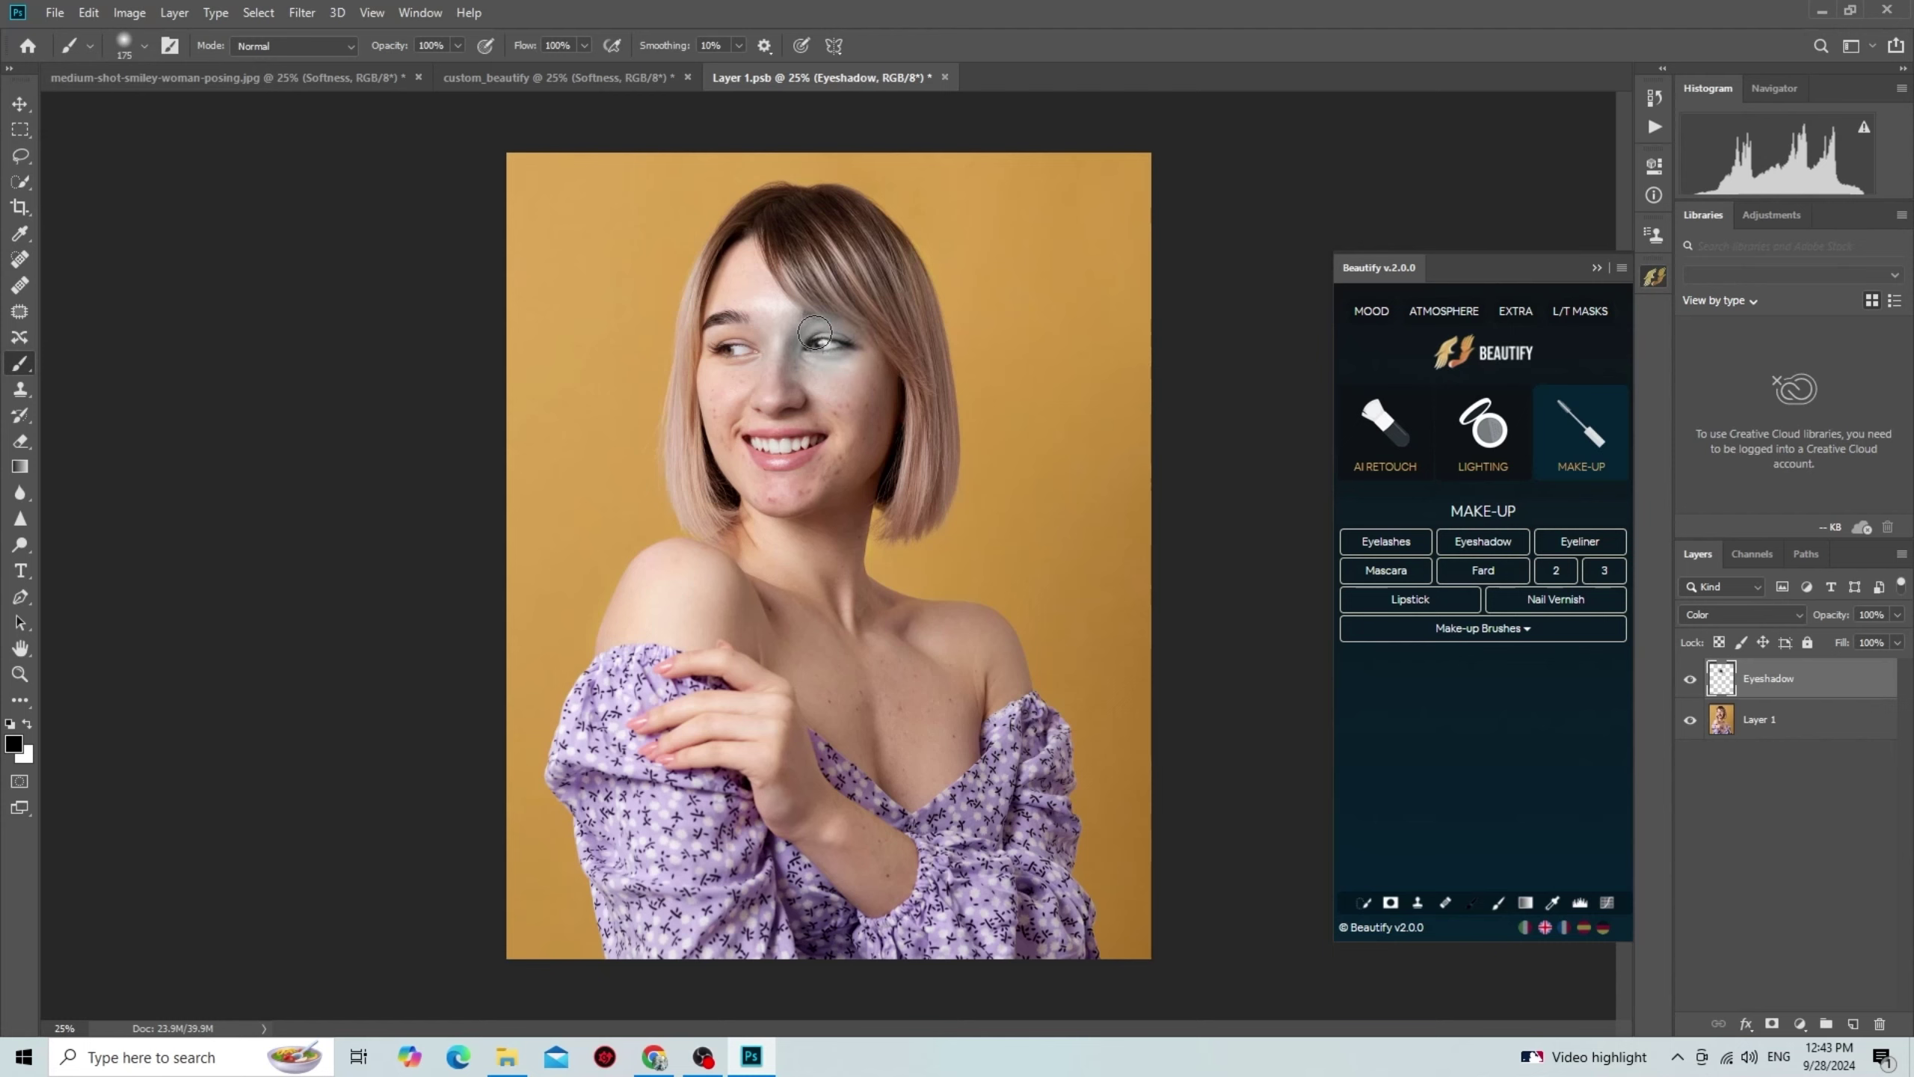
key(ctrl+z)
key(ctrl+z)
key(ctrl+z)
key(Delete)
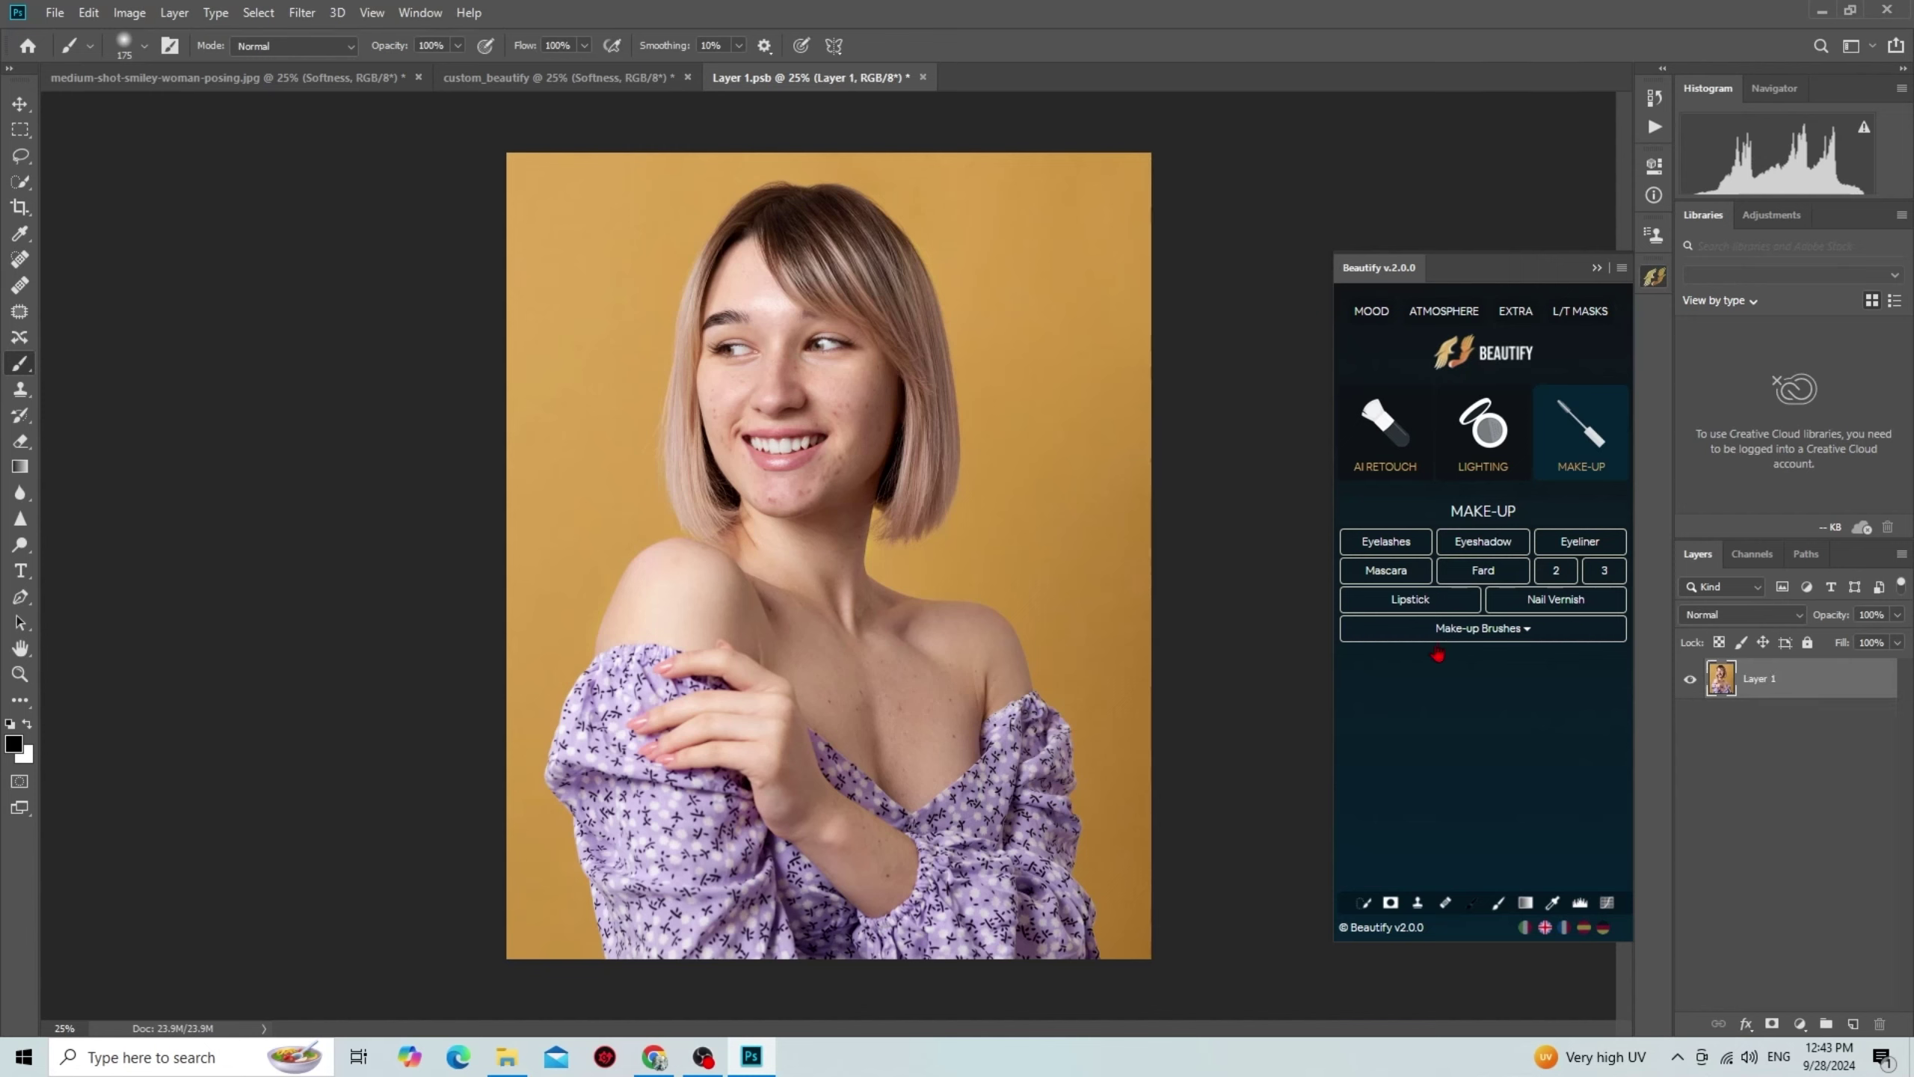
Step: Expand the Make-up Brushes library and scroll up and down through its stroke presets
click(1516, 637)
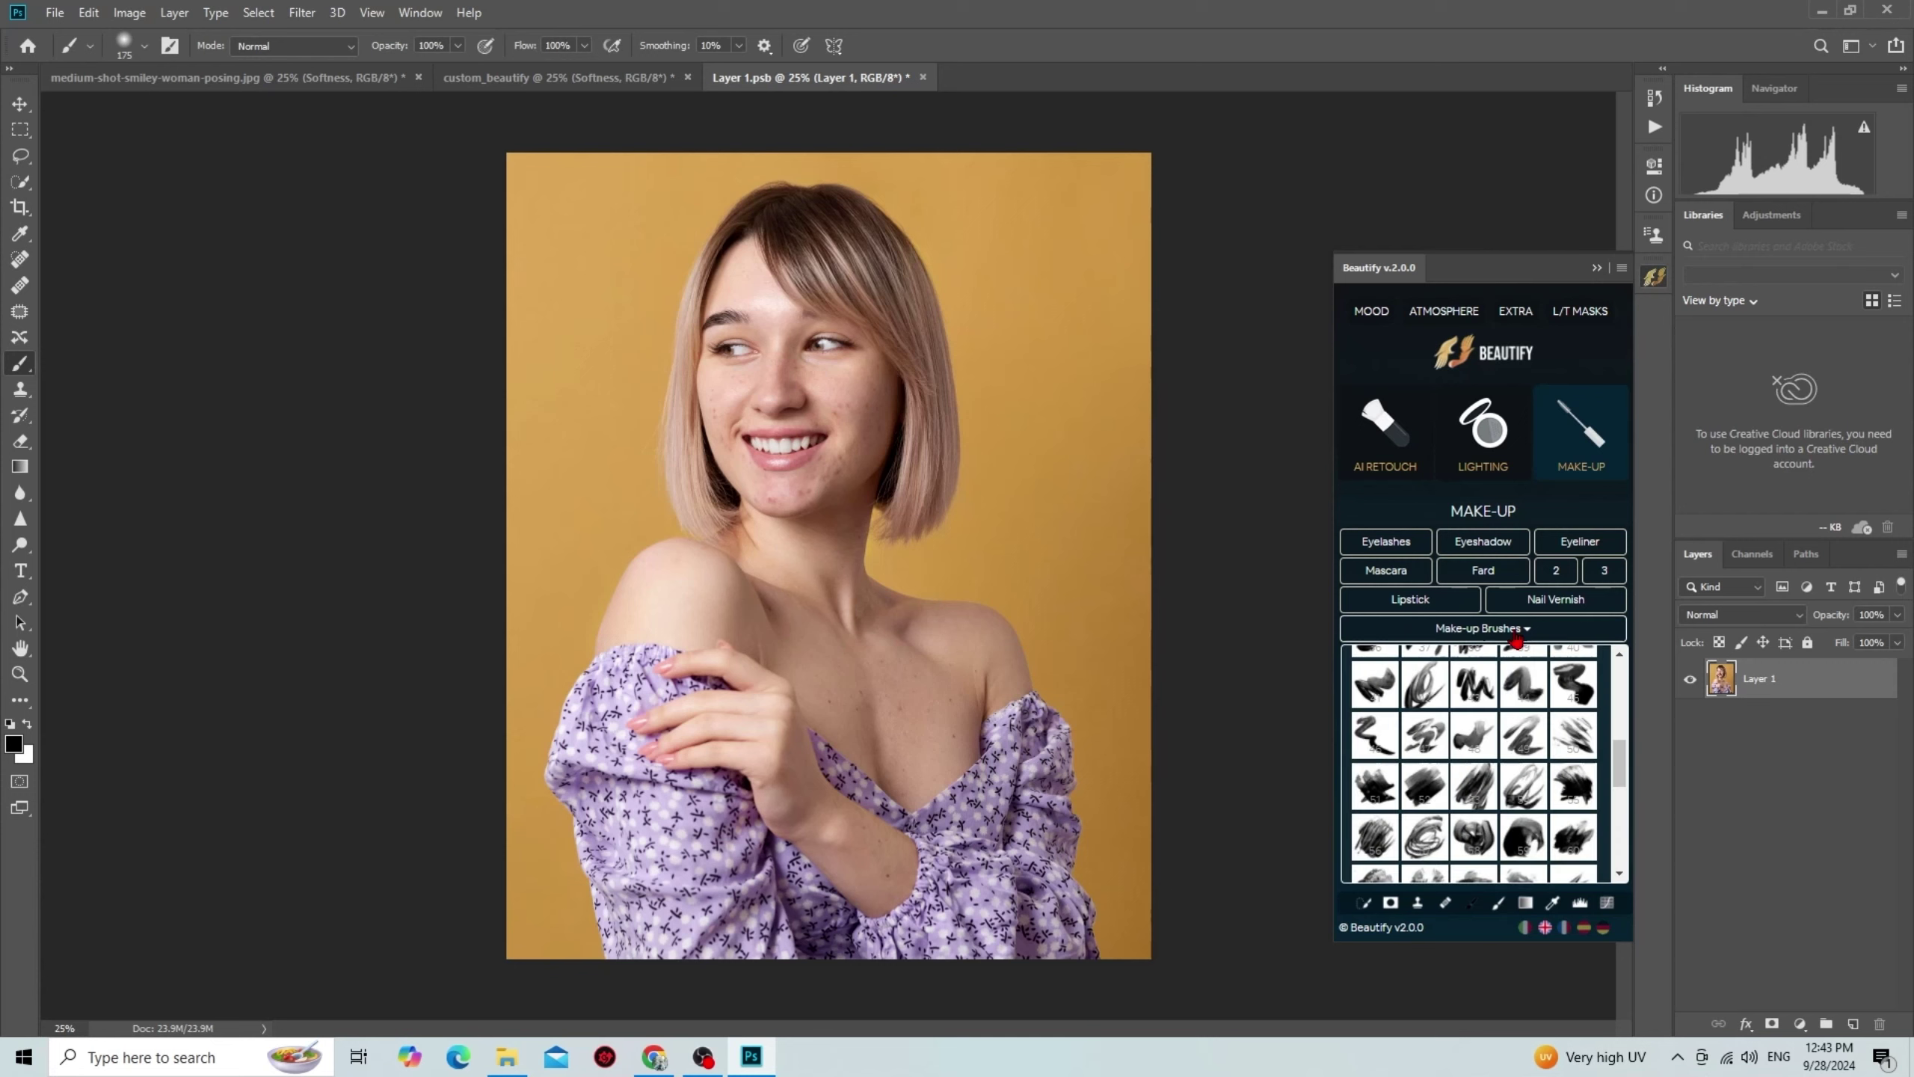
scroll(1493, 820, down, 3)
scroll(1492, 820, down, 3)
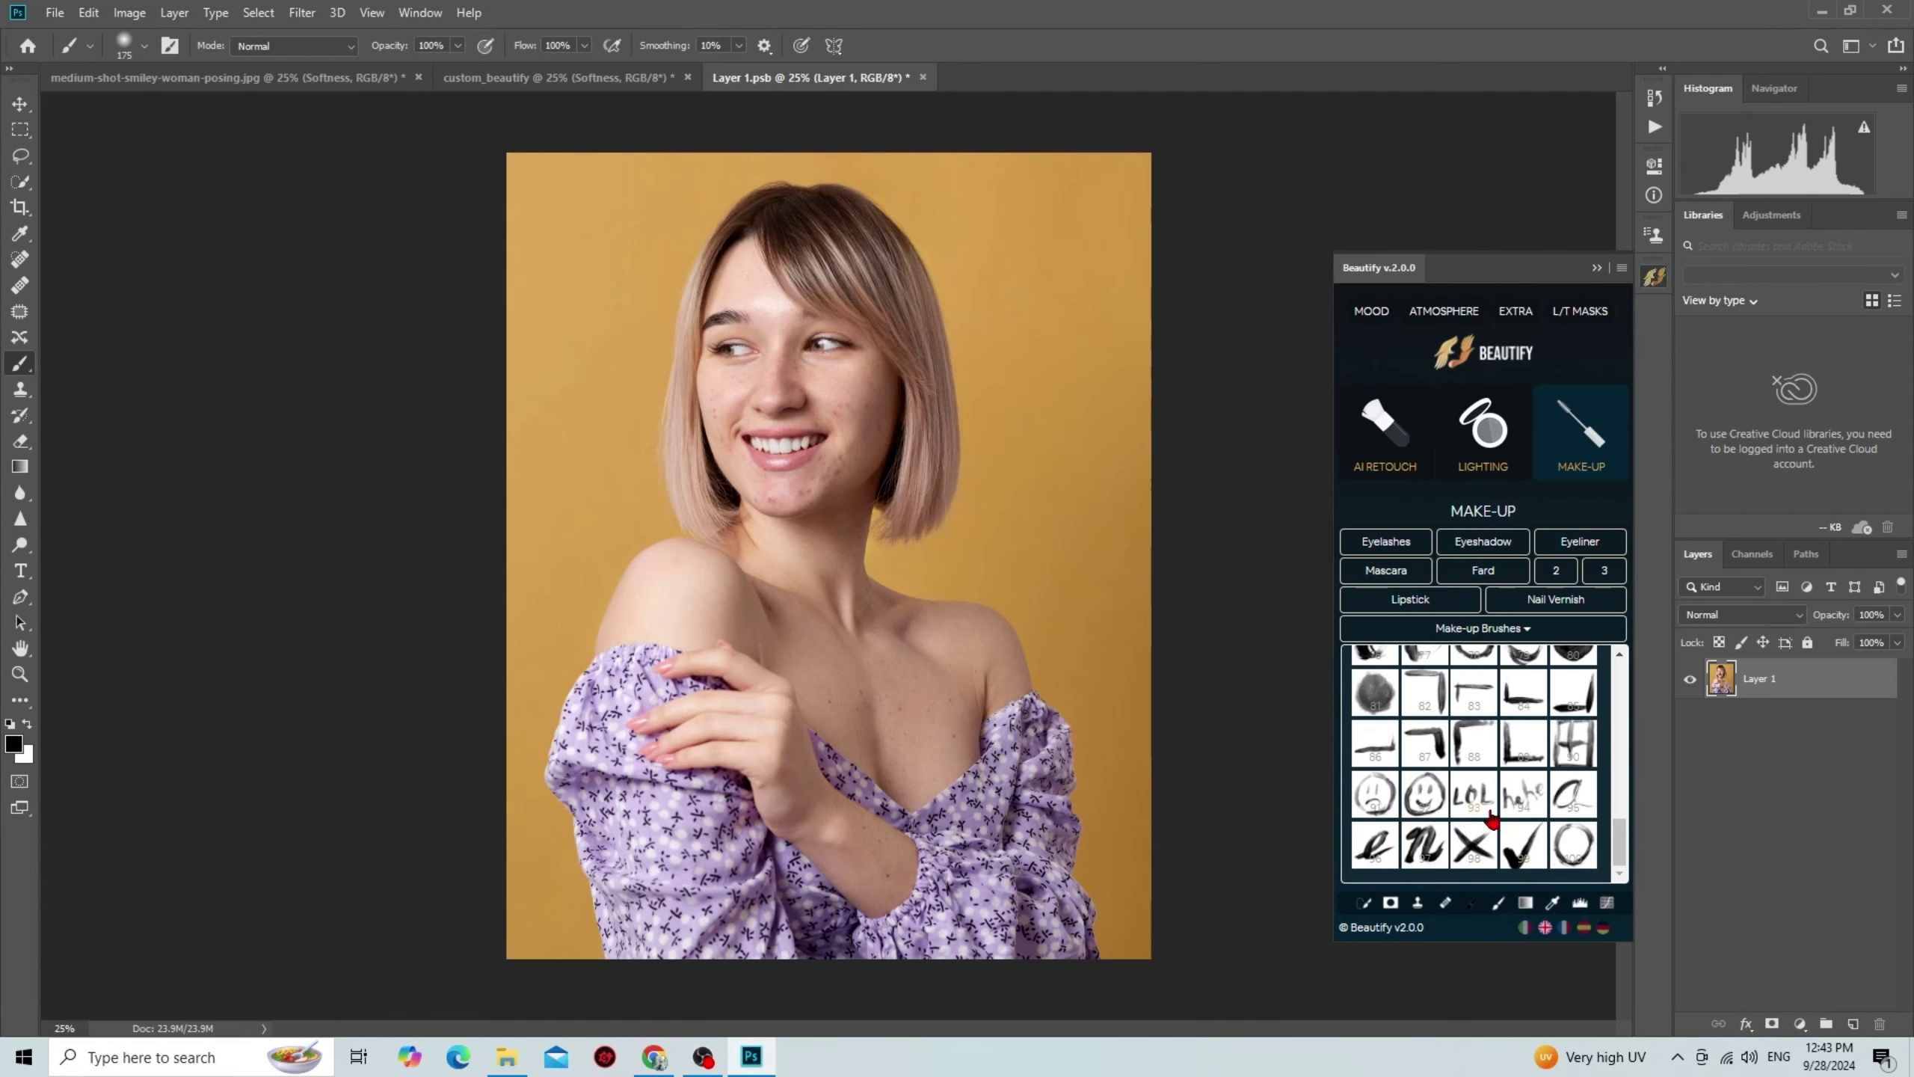
scroll(1492, 822, up, 3)
scroll(1496, 820, up, 2)
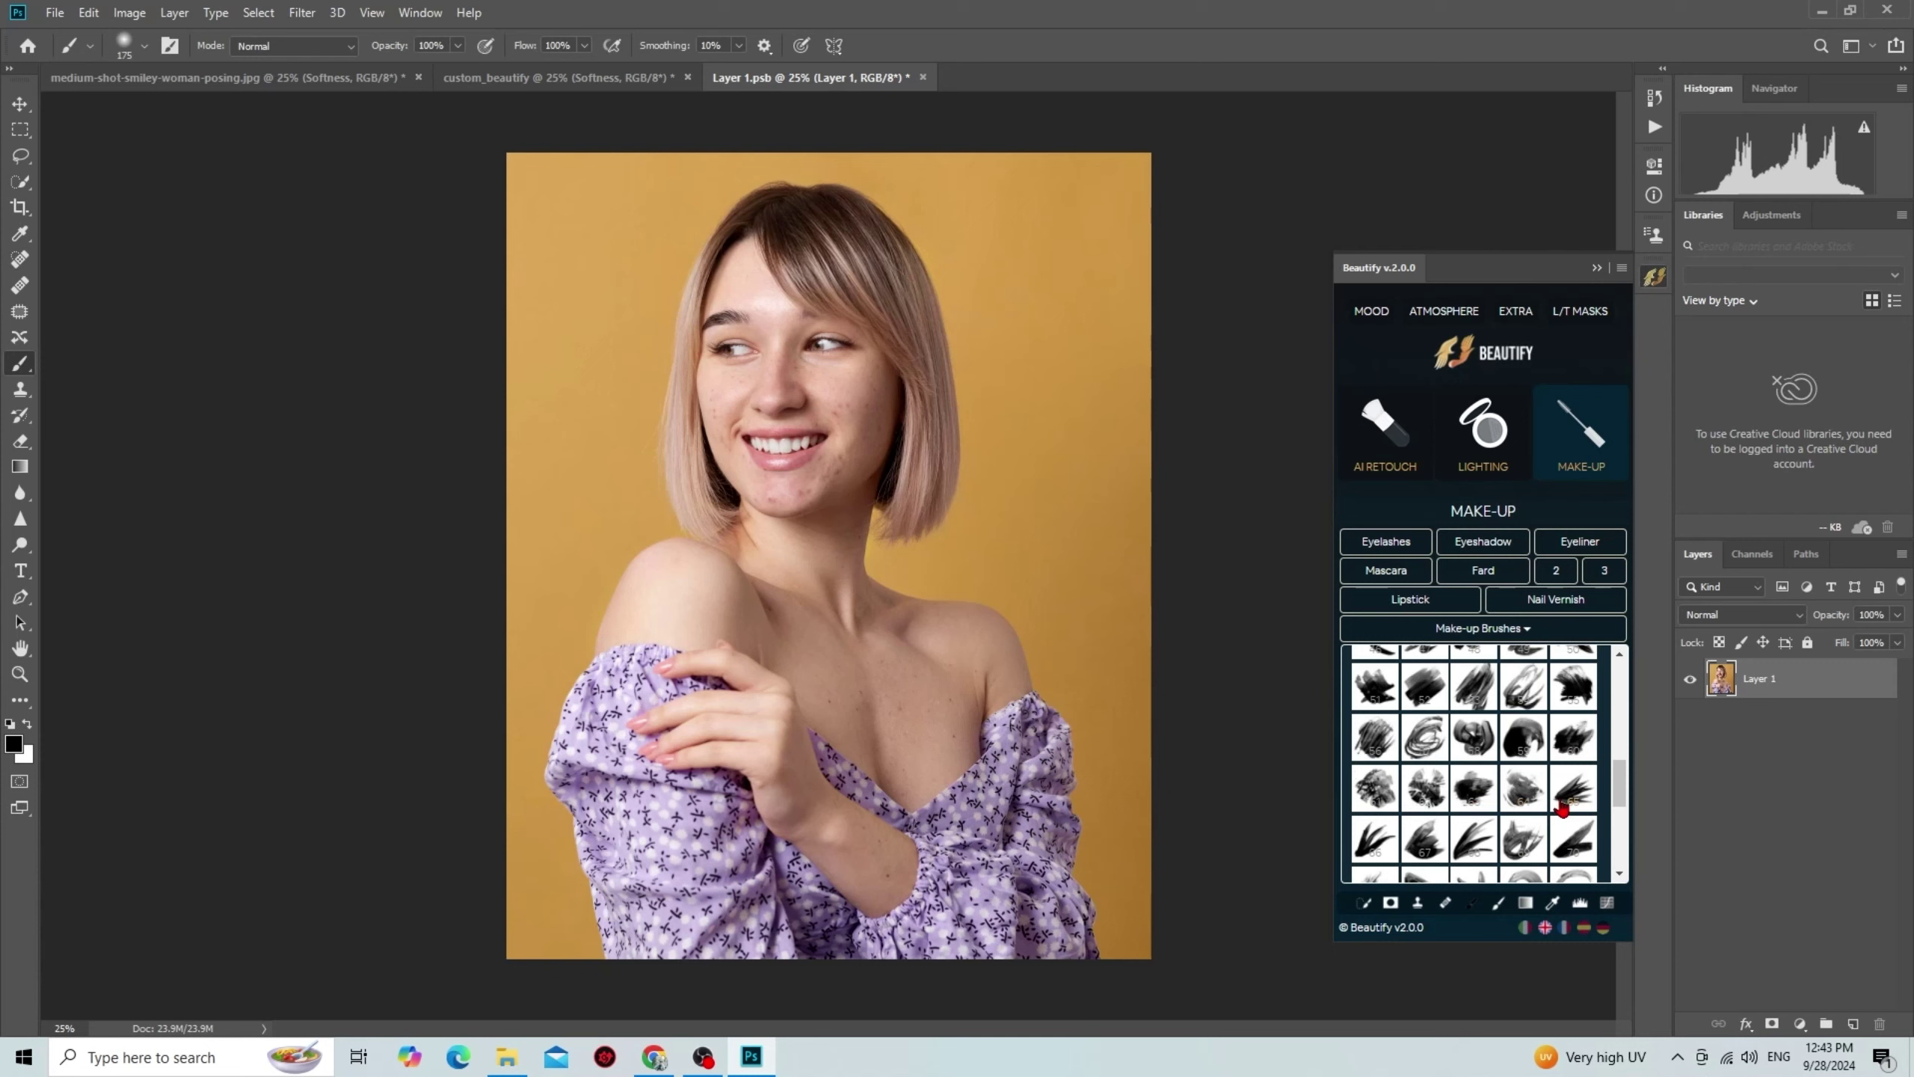
scroll(1552, 777, up, 2)
scroll(1553, 777, up, 2)
scroll(1551, 772, down, 2)
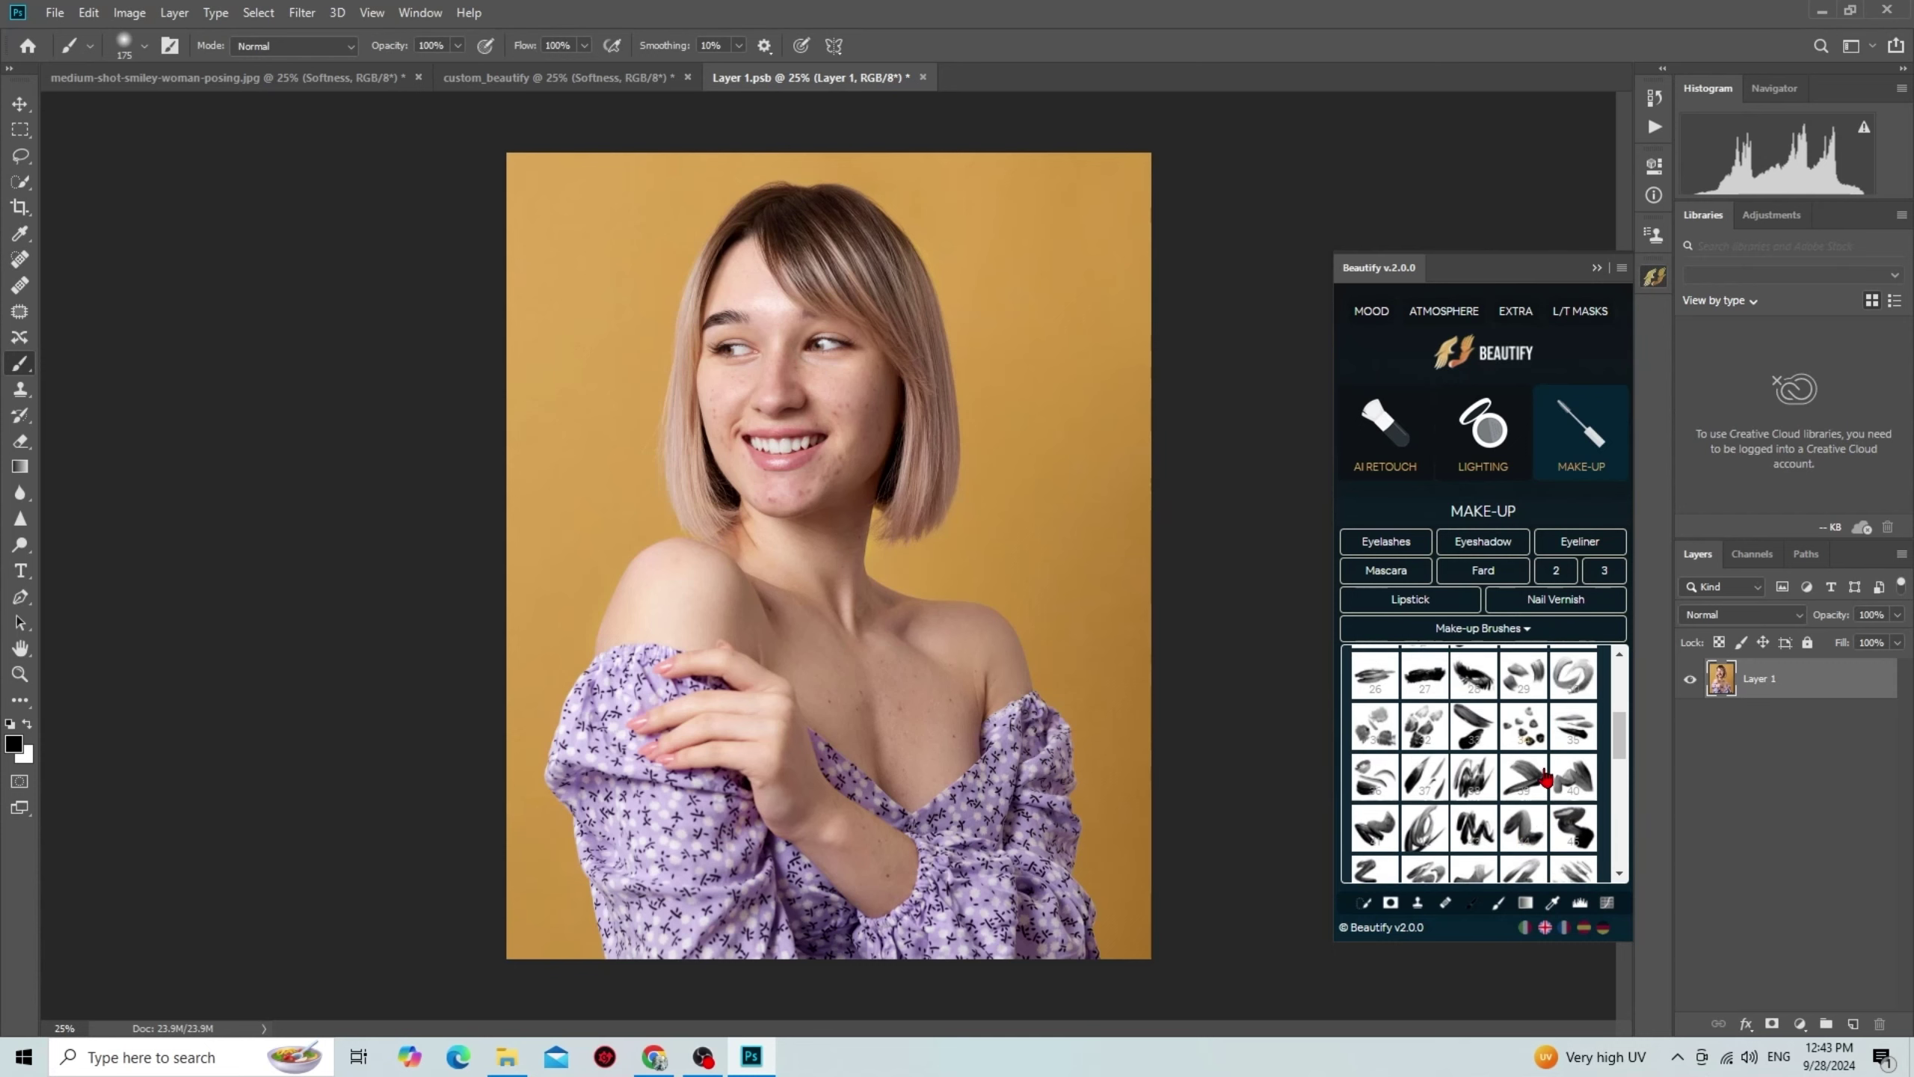
scroll(1549, 777, down, 2)
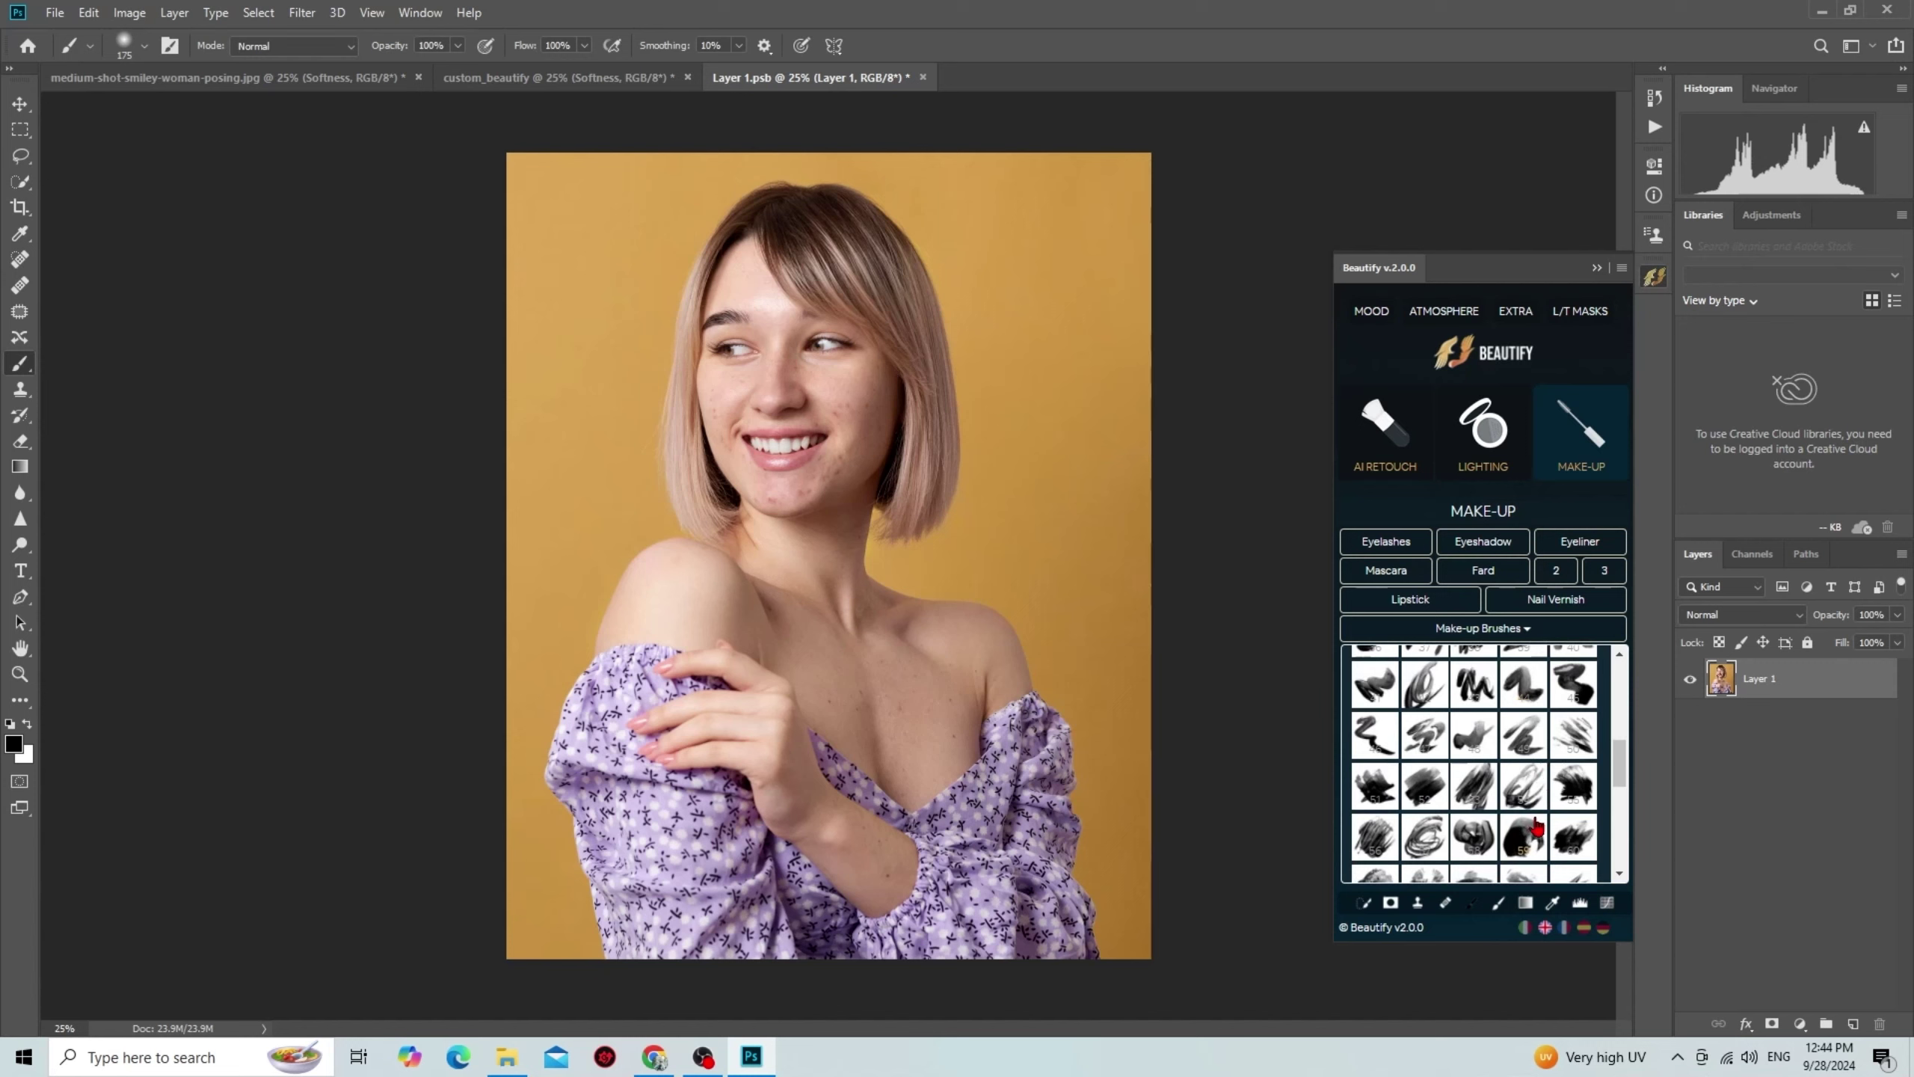
scroll(1535, 827, down, 2)
scroll(1537, 818, down, 1)
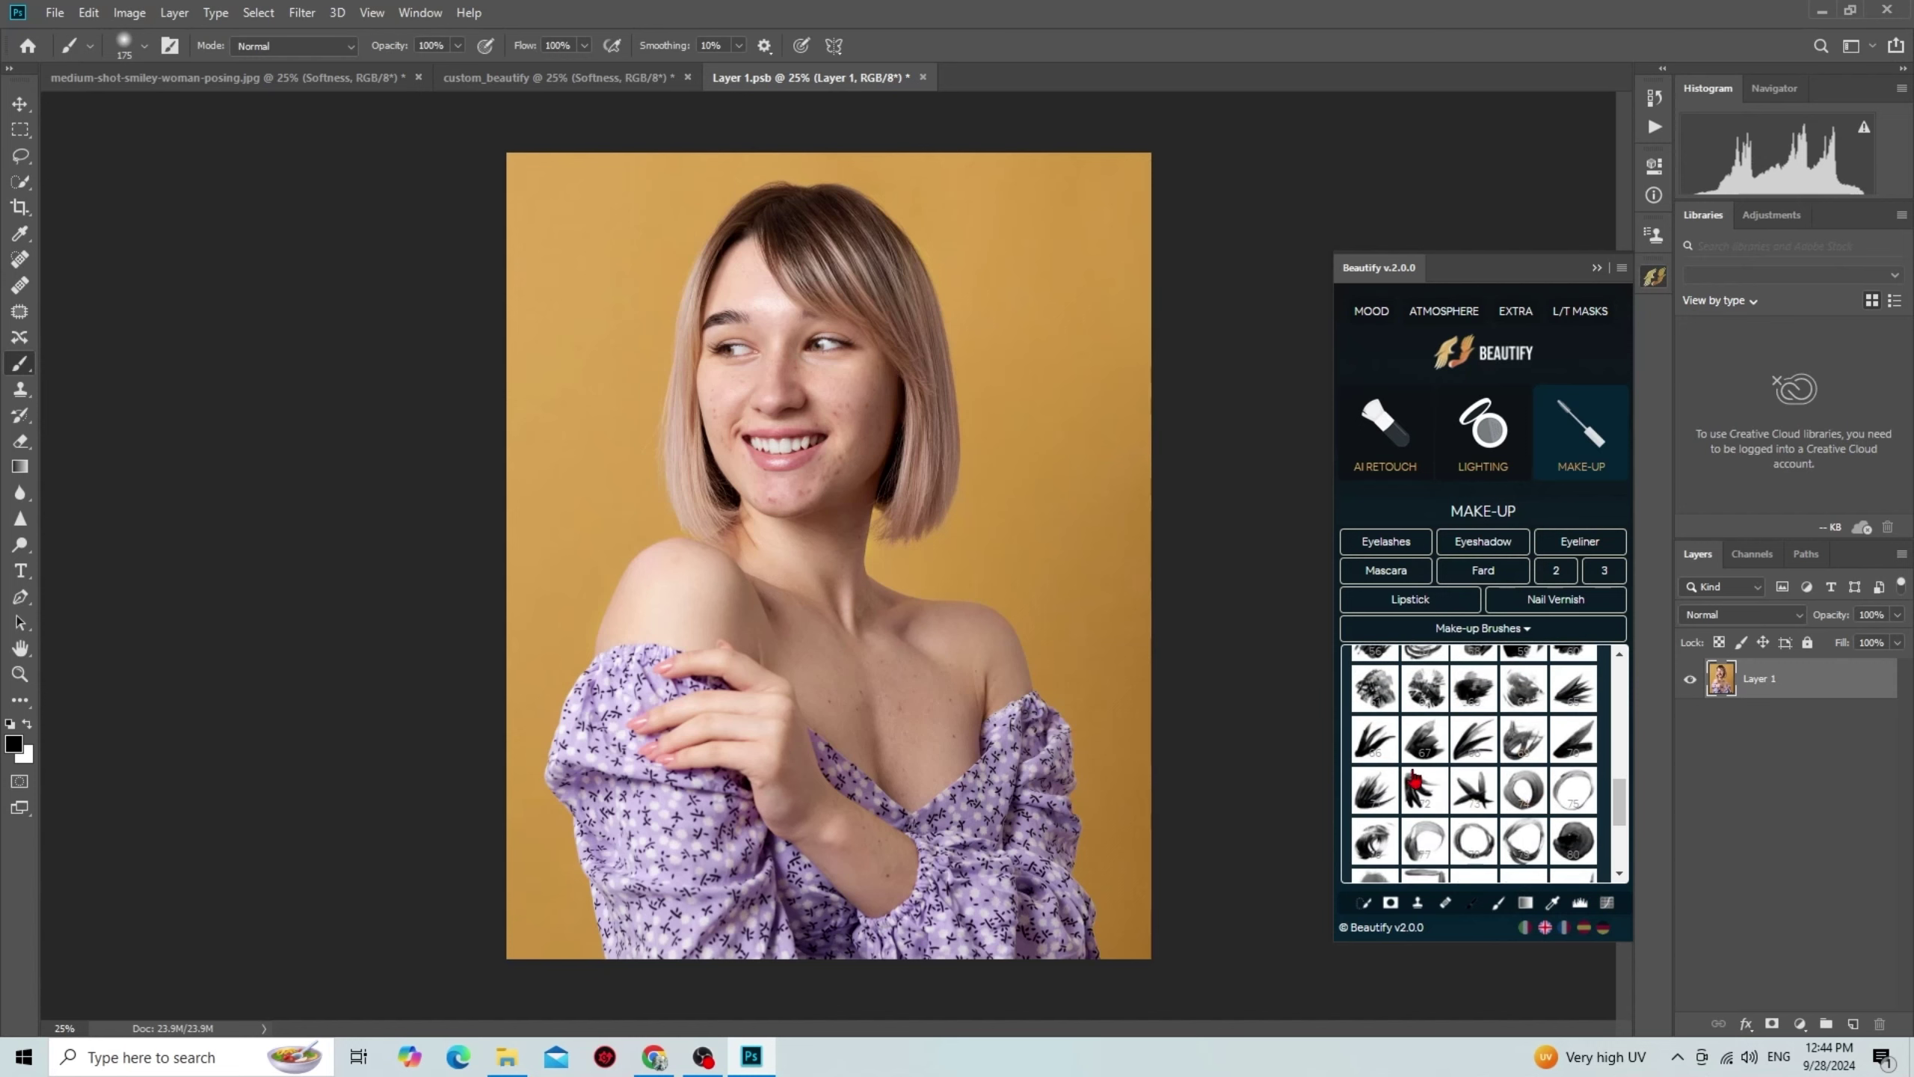
Step: Load spiky brush preset 71, test a black stroke across the hair, then undo it
click(1376, 797)
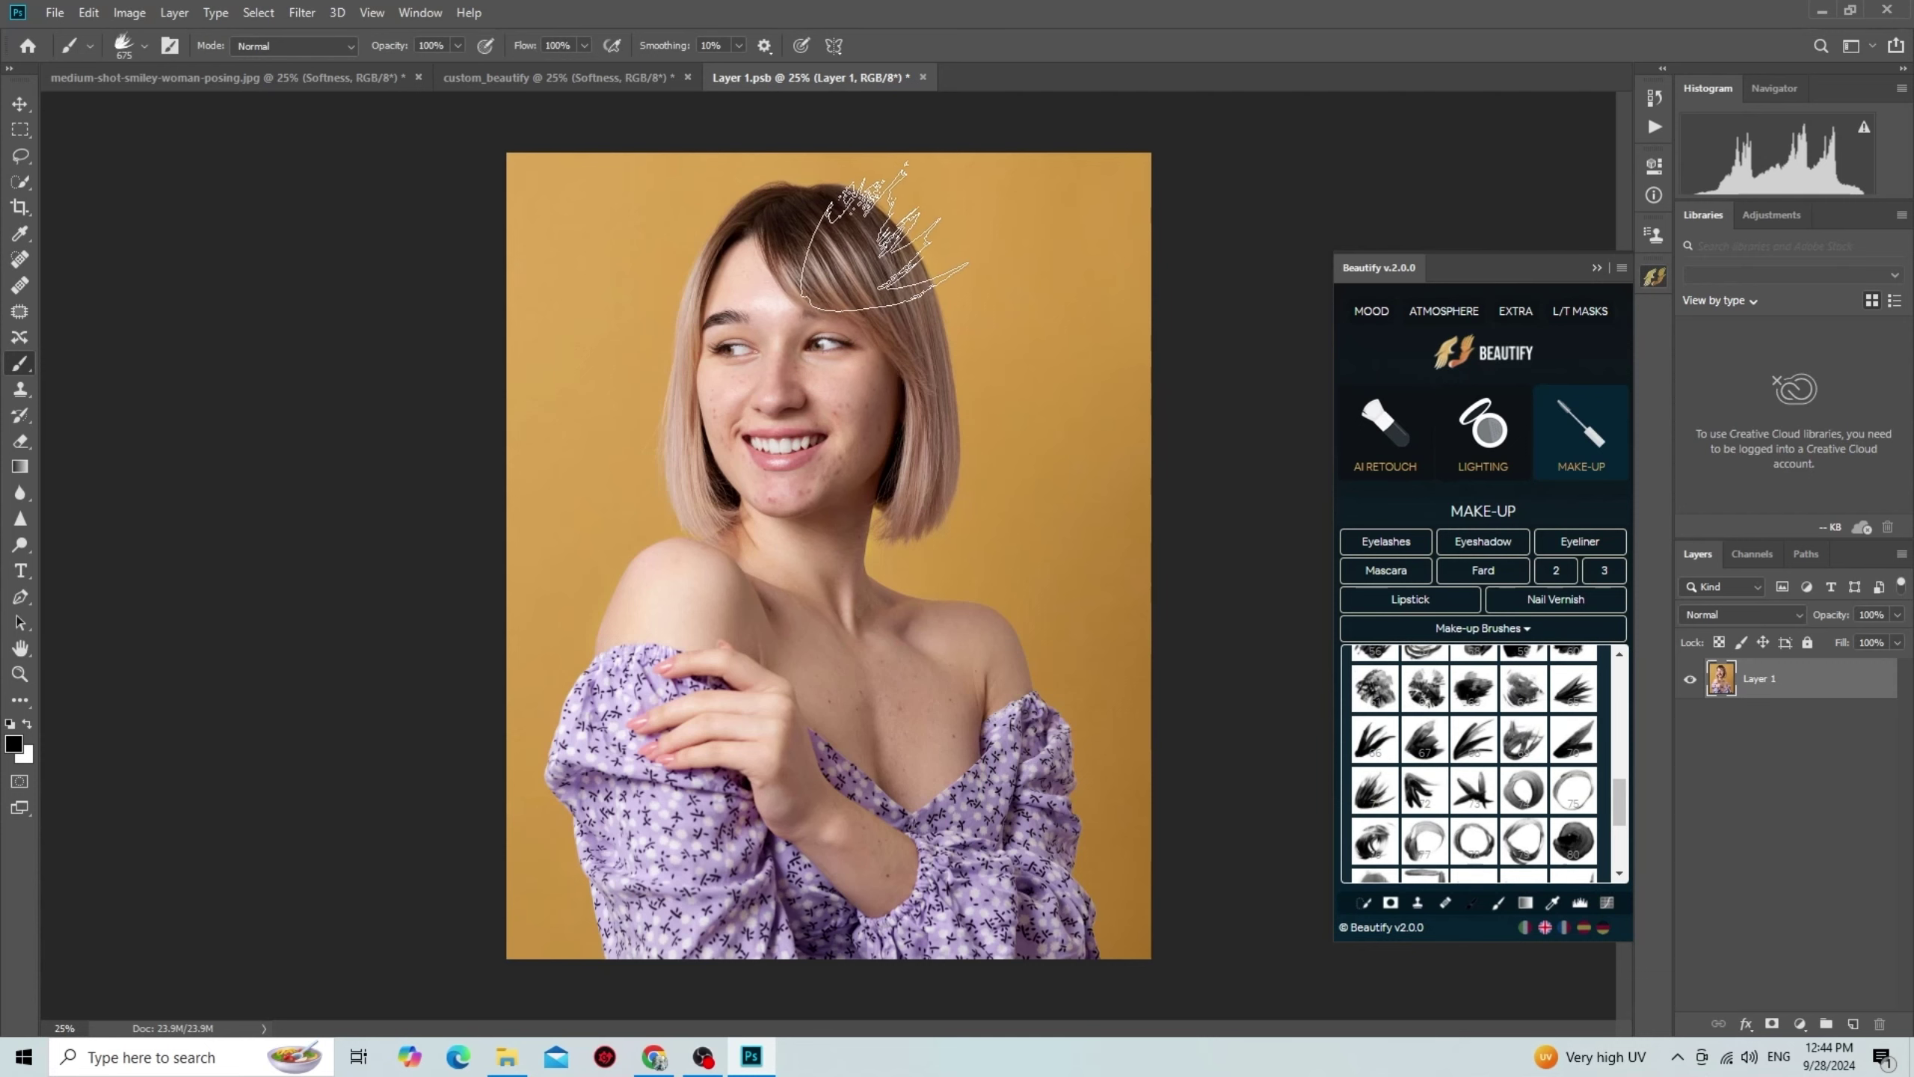
mouse_move(883, 237)
mouse_down()
mouse_move(981, 495)
mouse_move(1002, 317)
mouse_up()
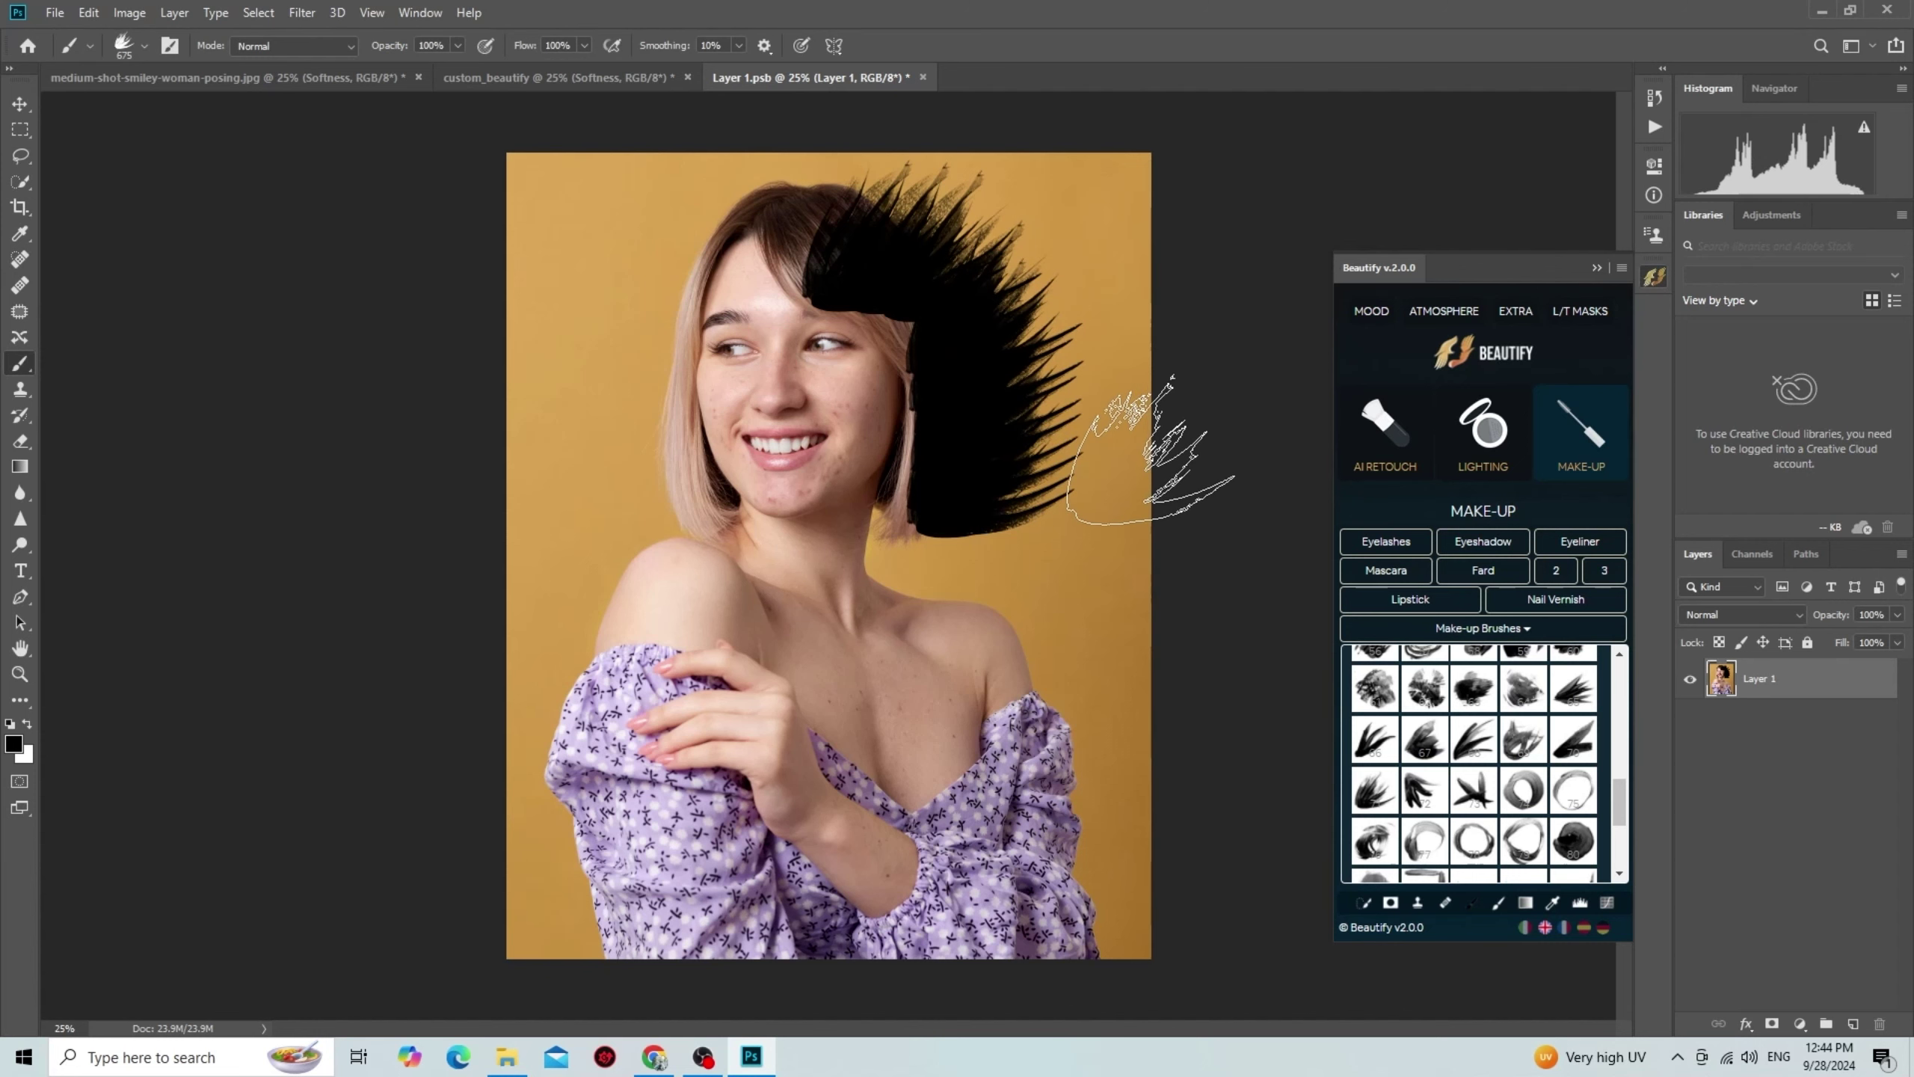
key(ctrl+z)
key(ctrl+z)
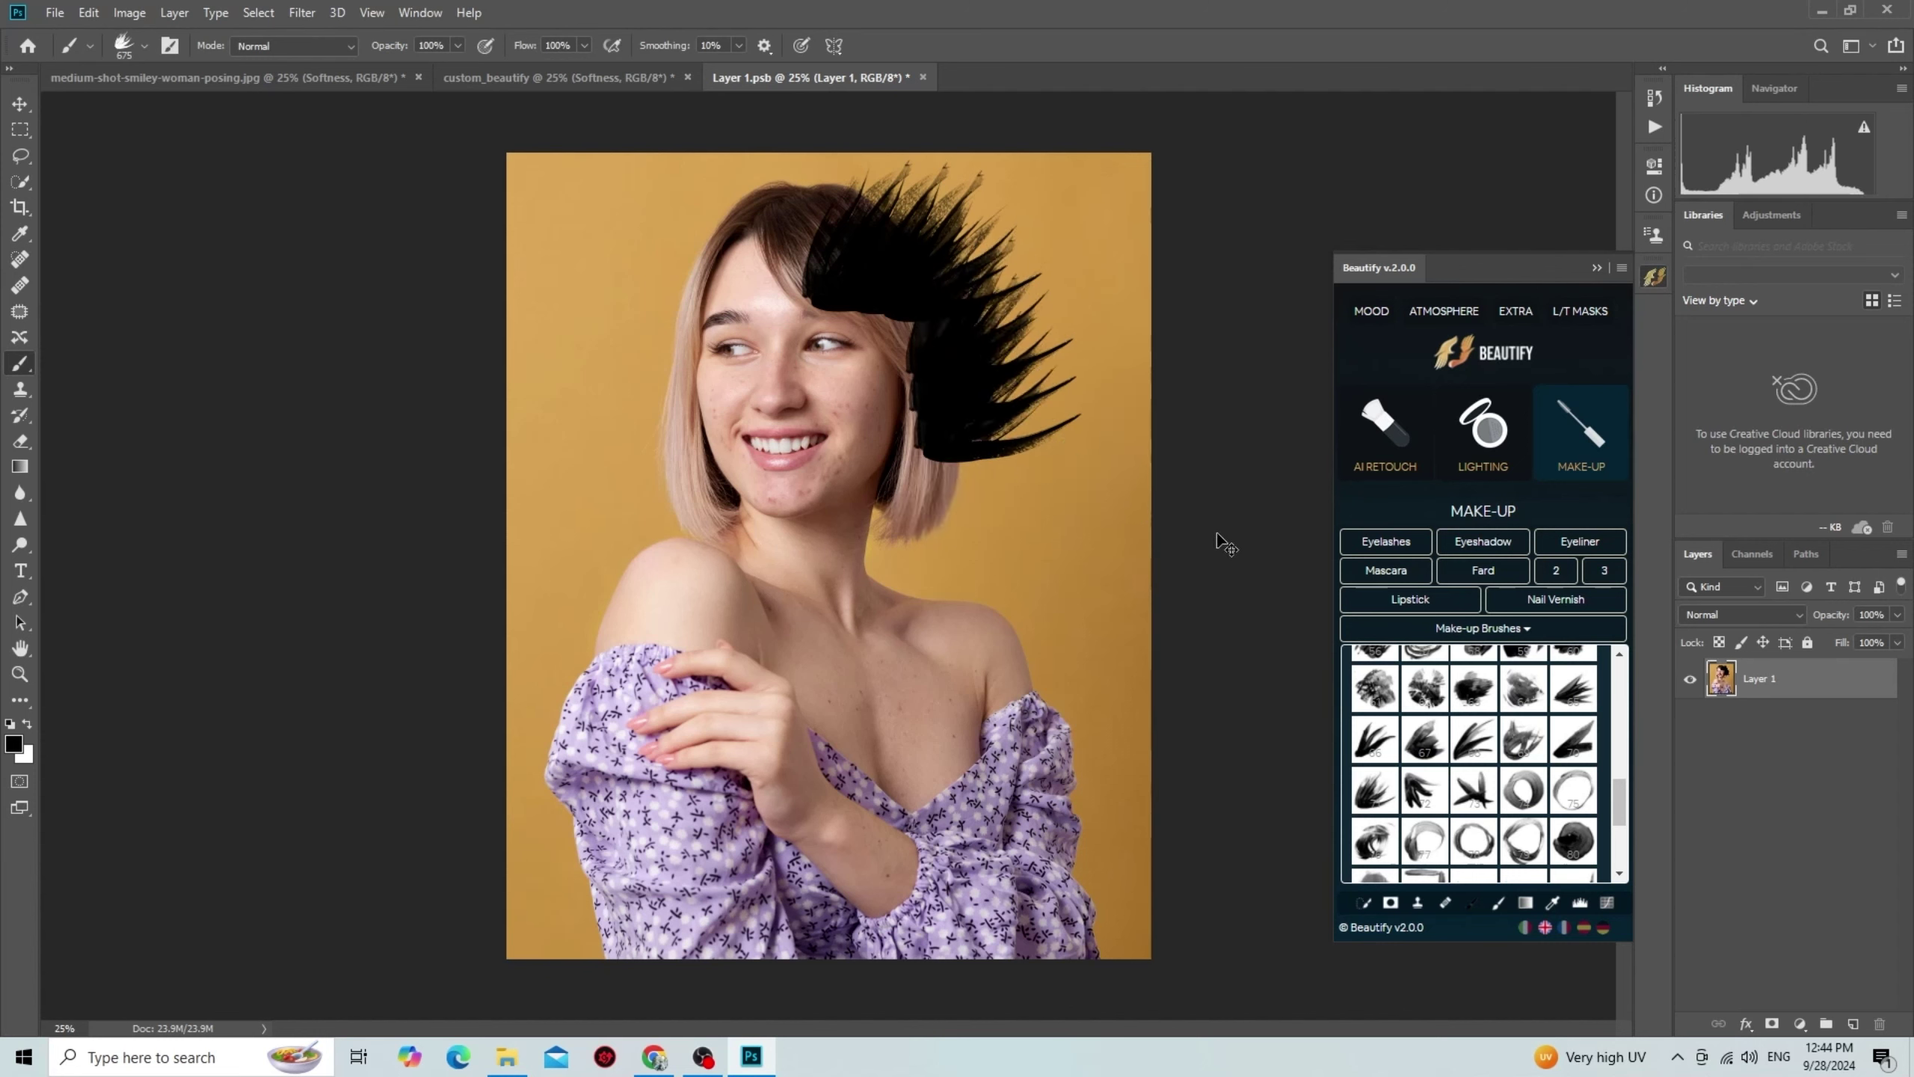
key(ctrl+z)
key(ctrl+z)
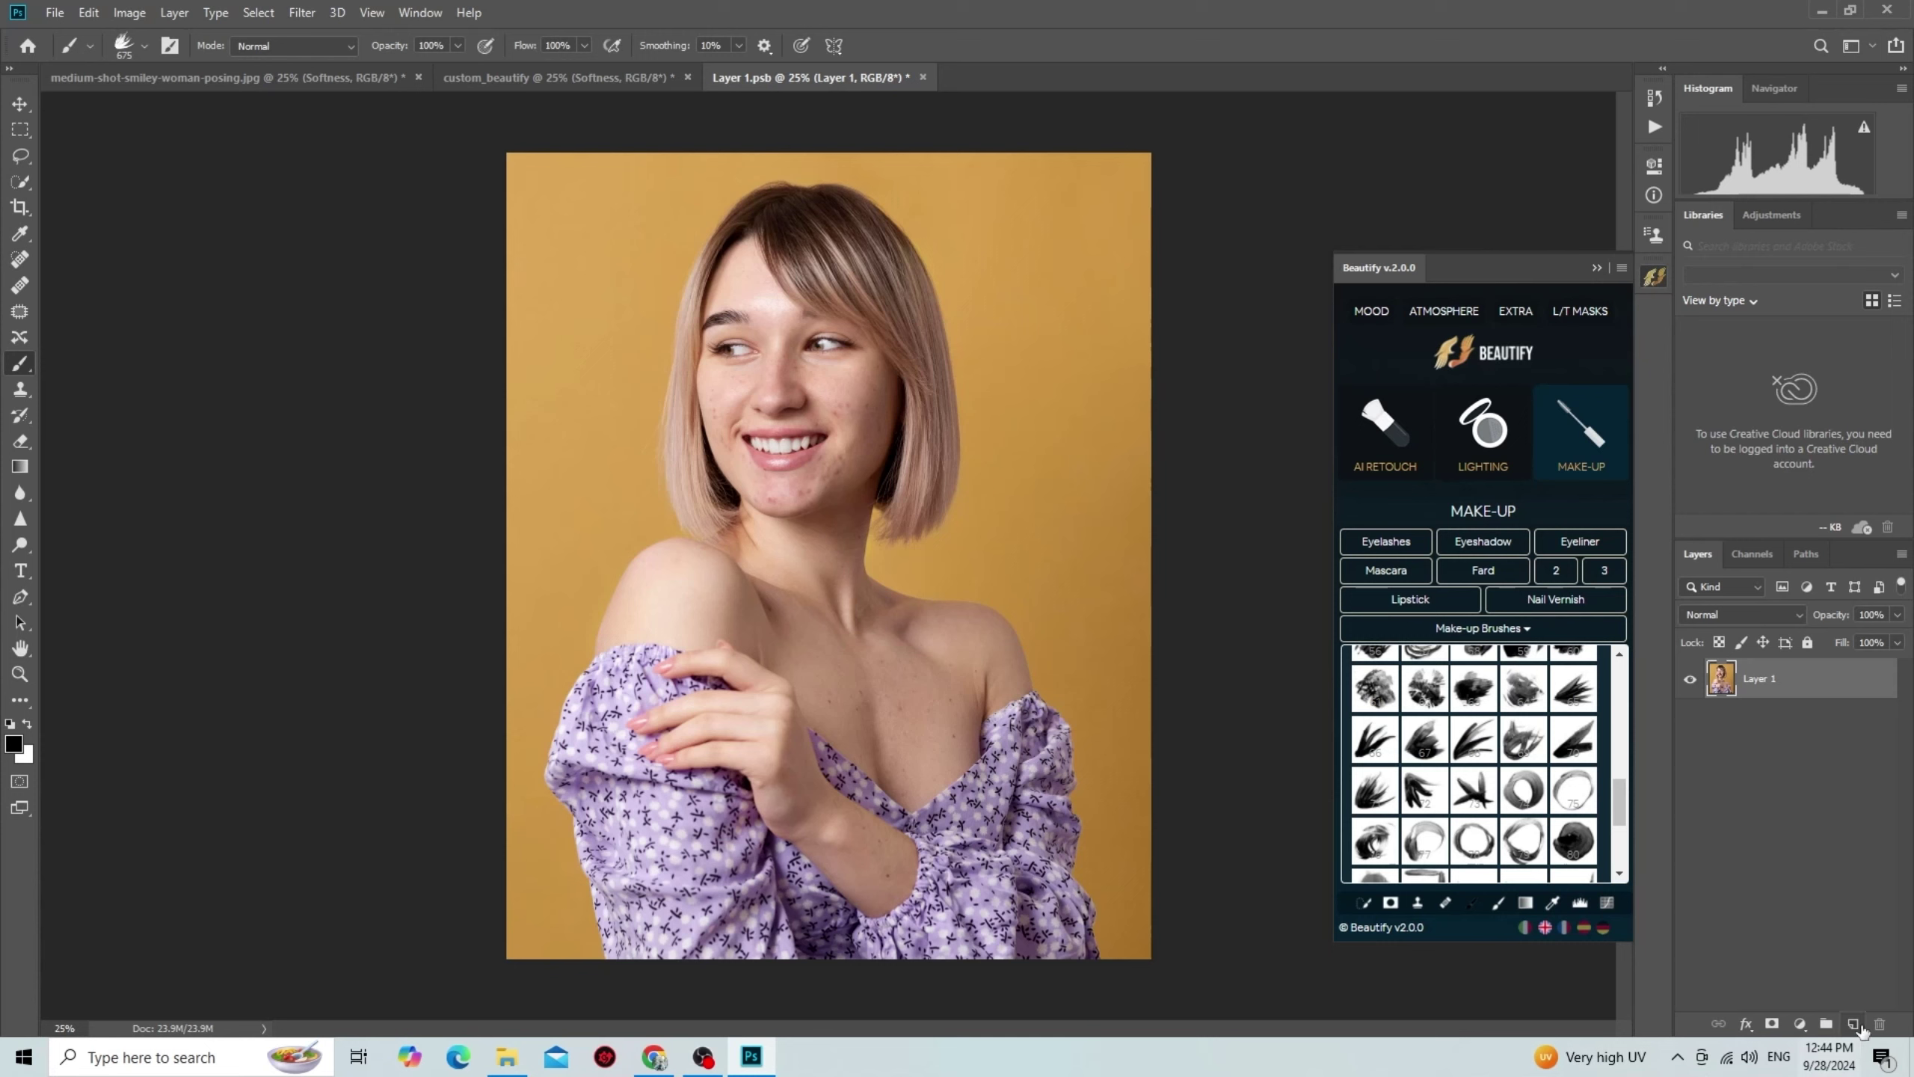
Step: Add empty Layer 2, stamp the eyelash brush at size 675 on the hair, then undo
click(1855, 1025)
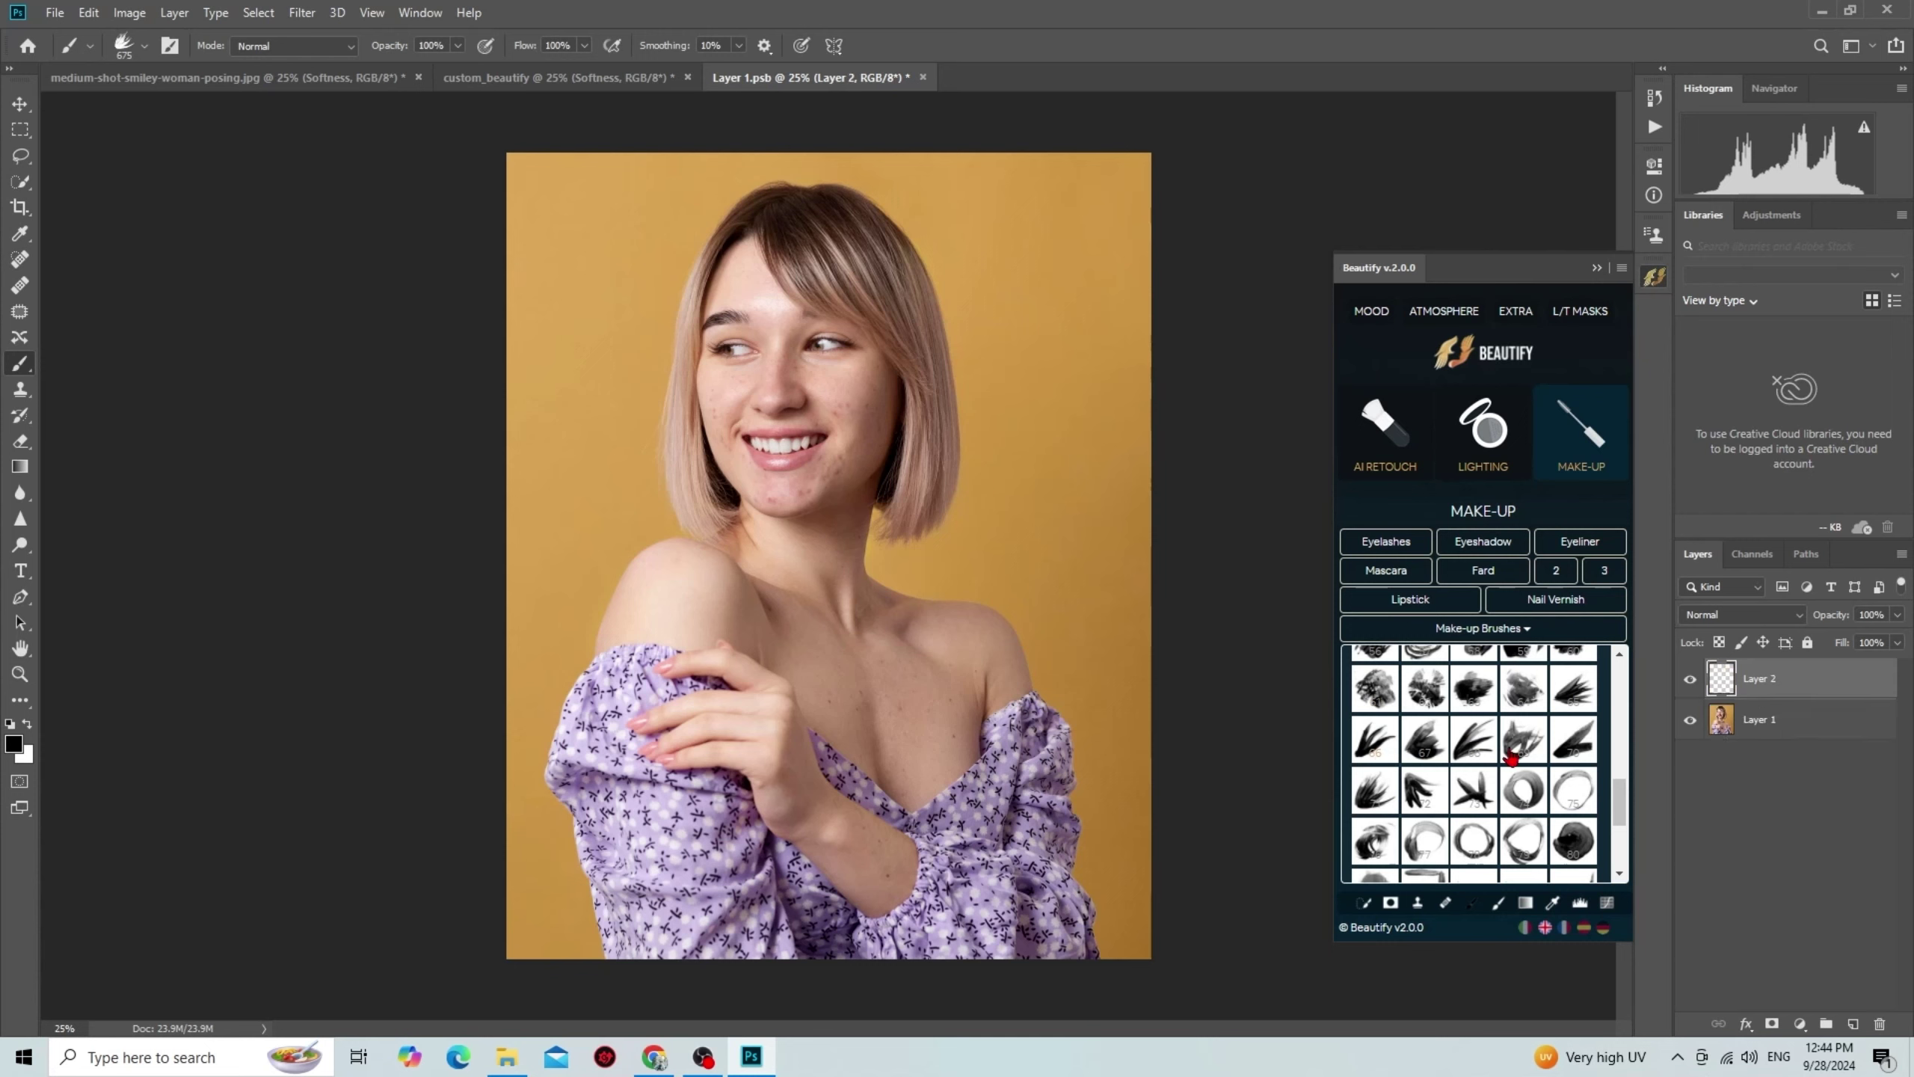
click(1399, 760)
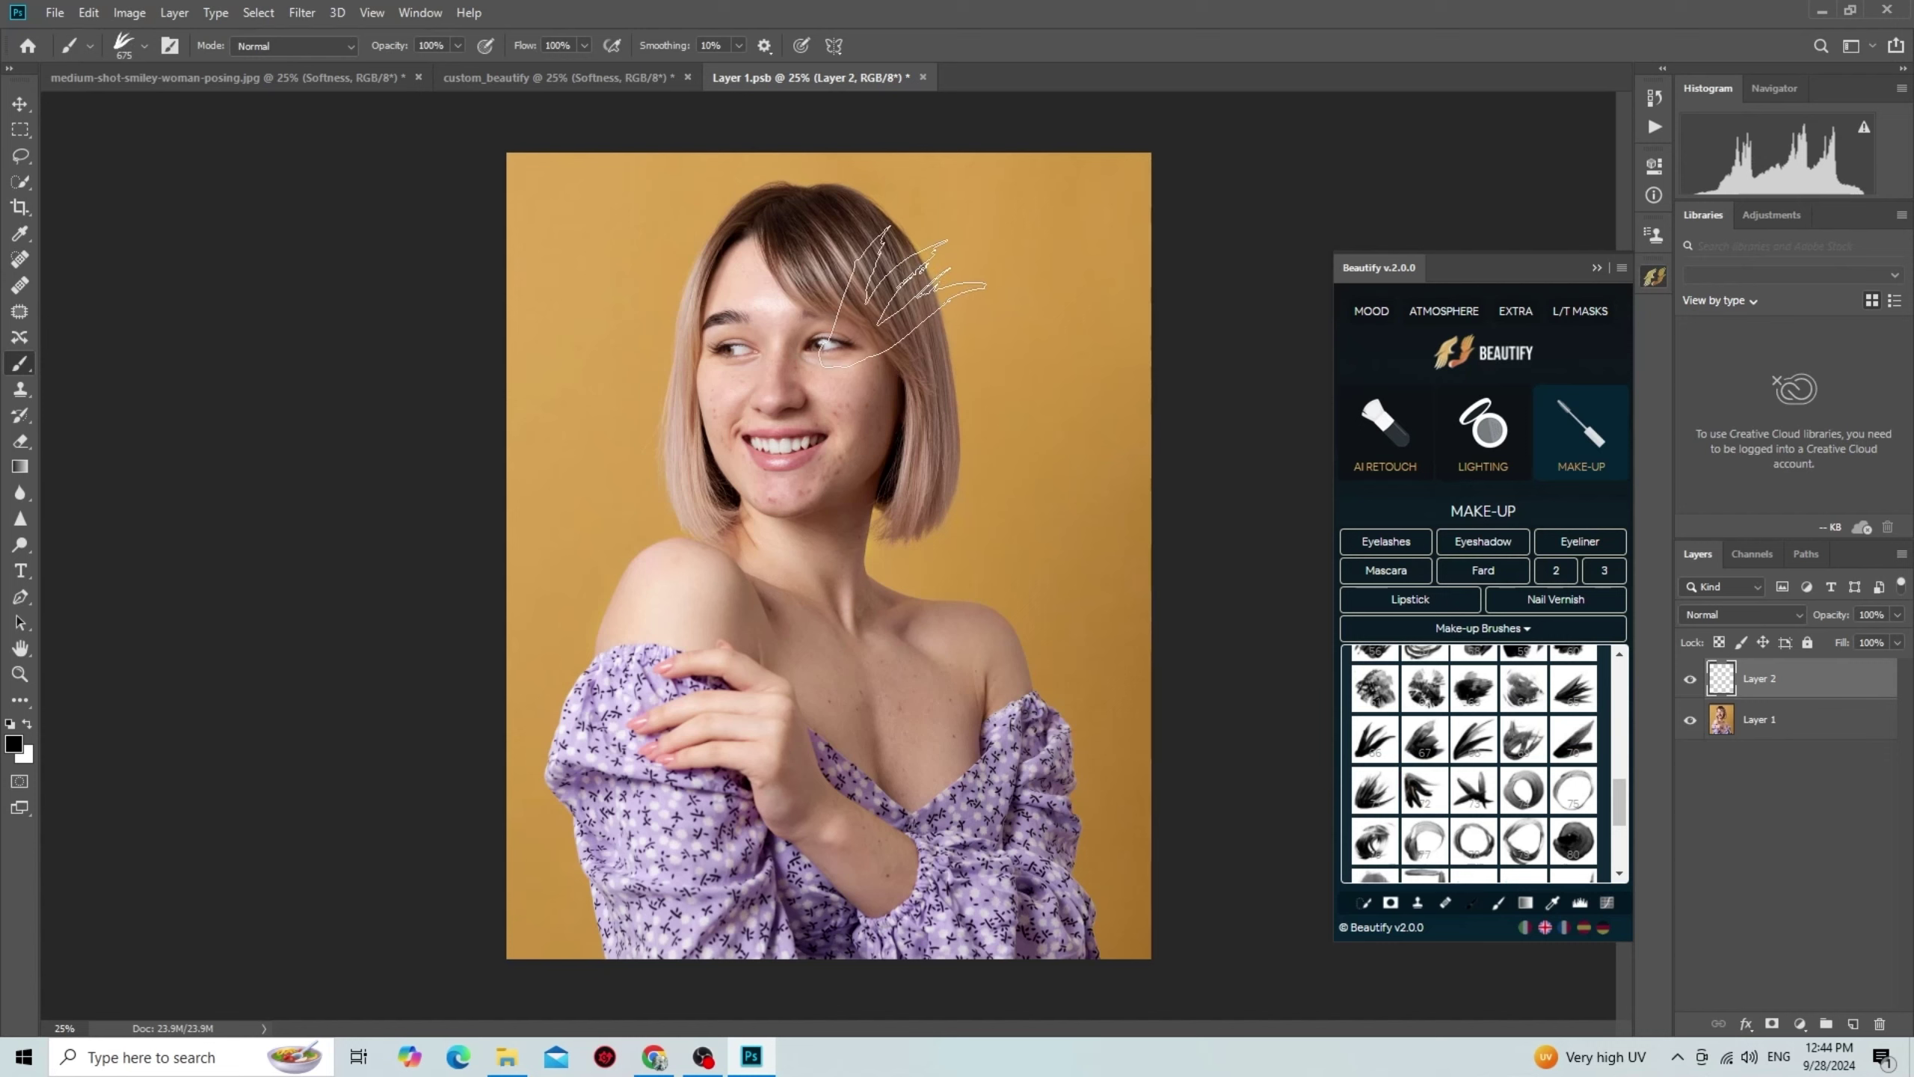
key(bracketleft)
key(bracketleft)
key(bracketleft)
key(bracketleft)
key(bracketleft)
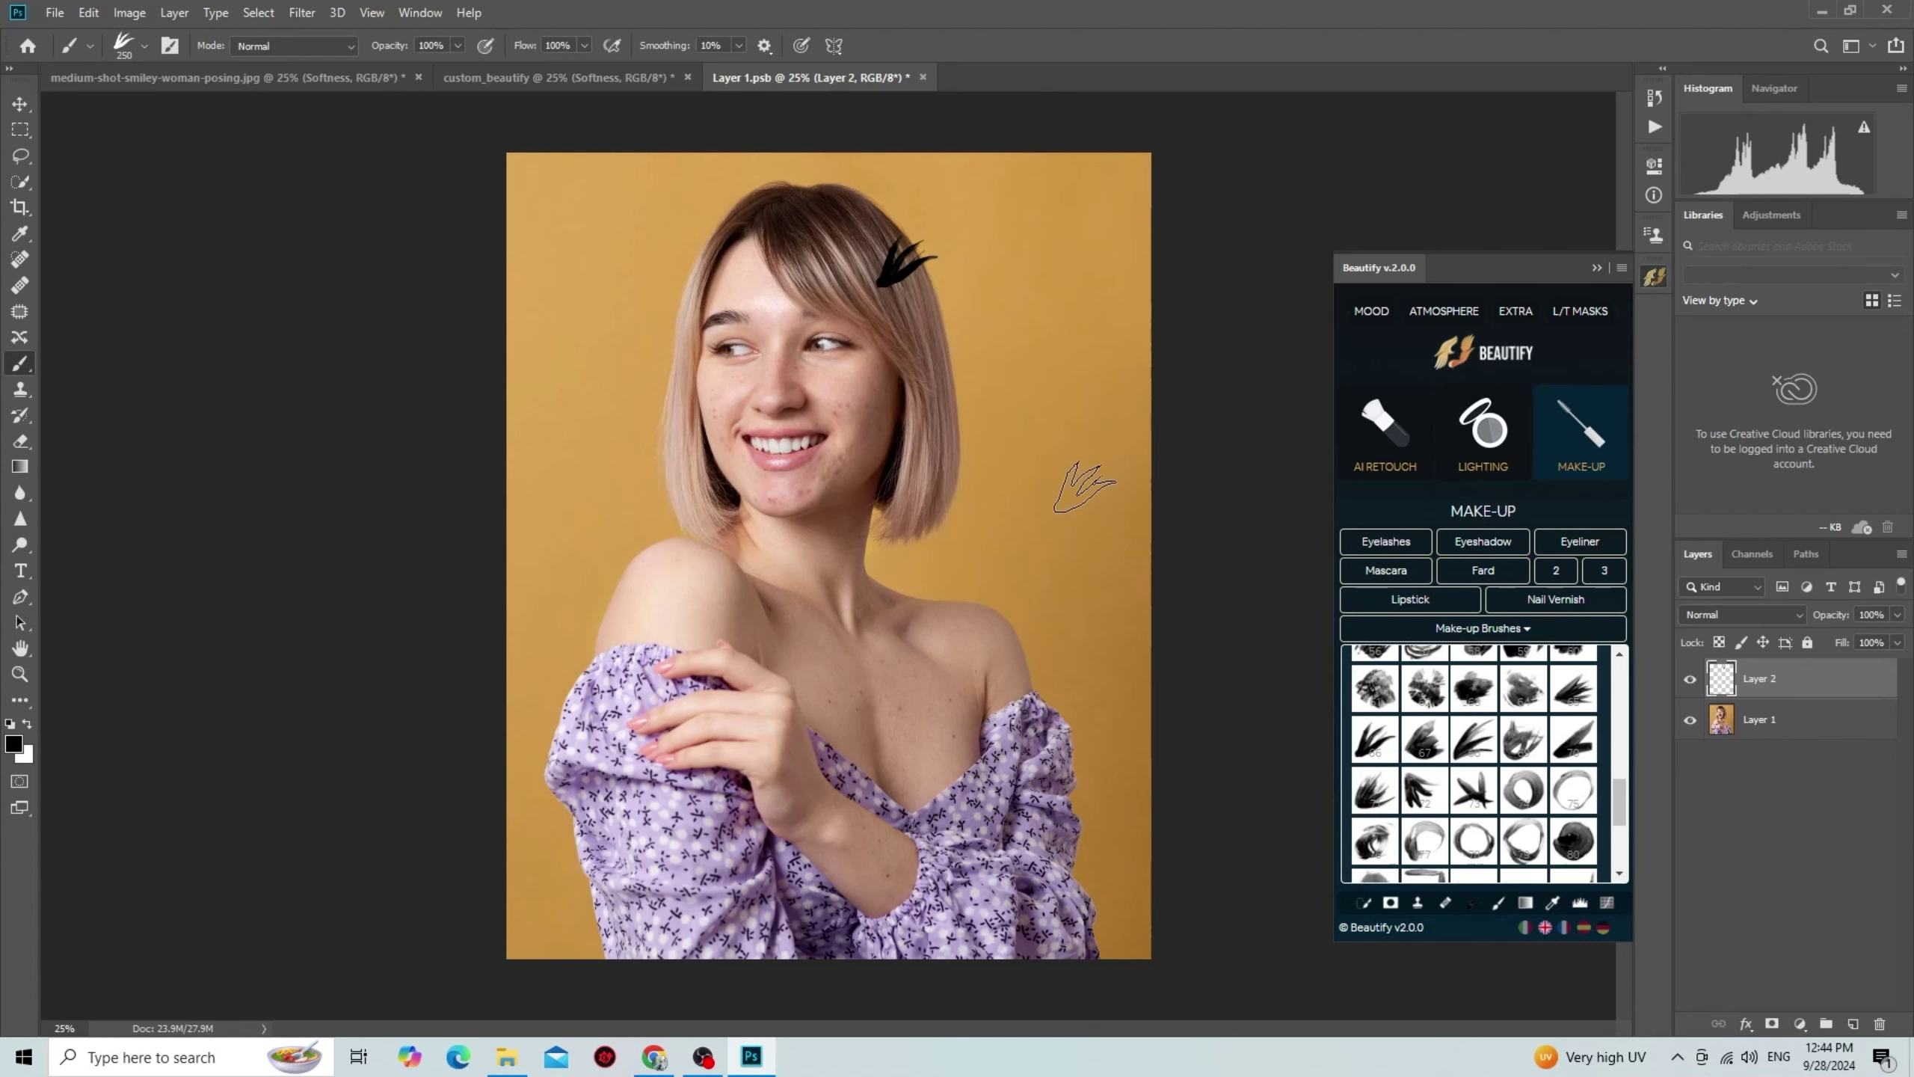
key(bracketright)
key(bracketright)
key(bracketright)
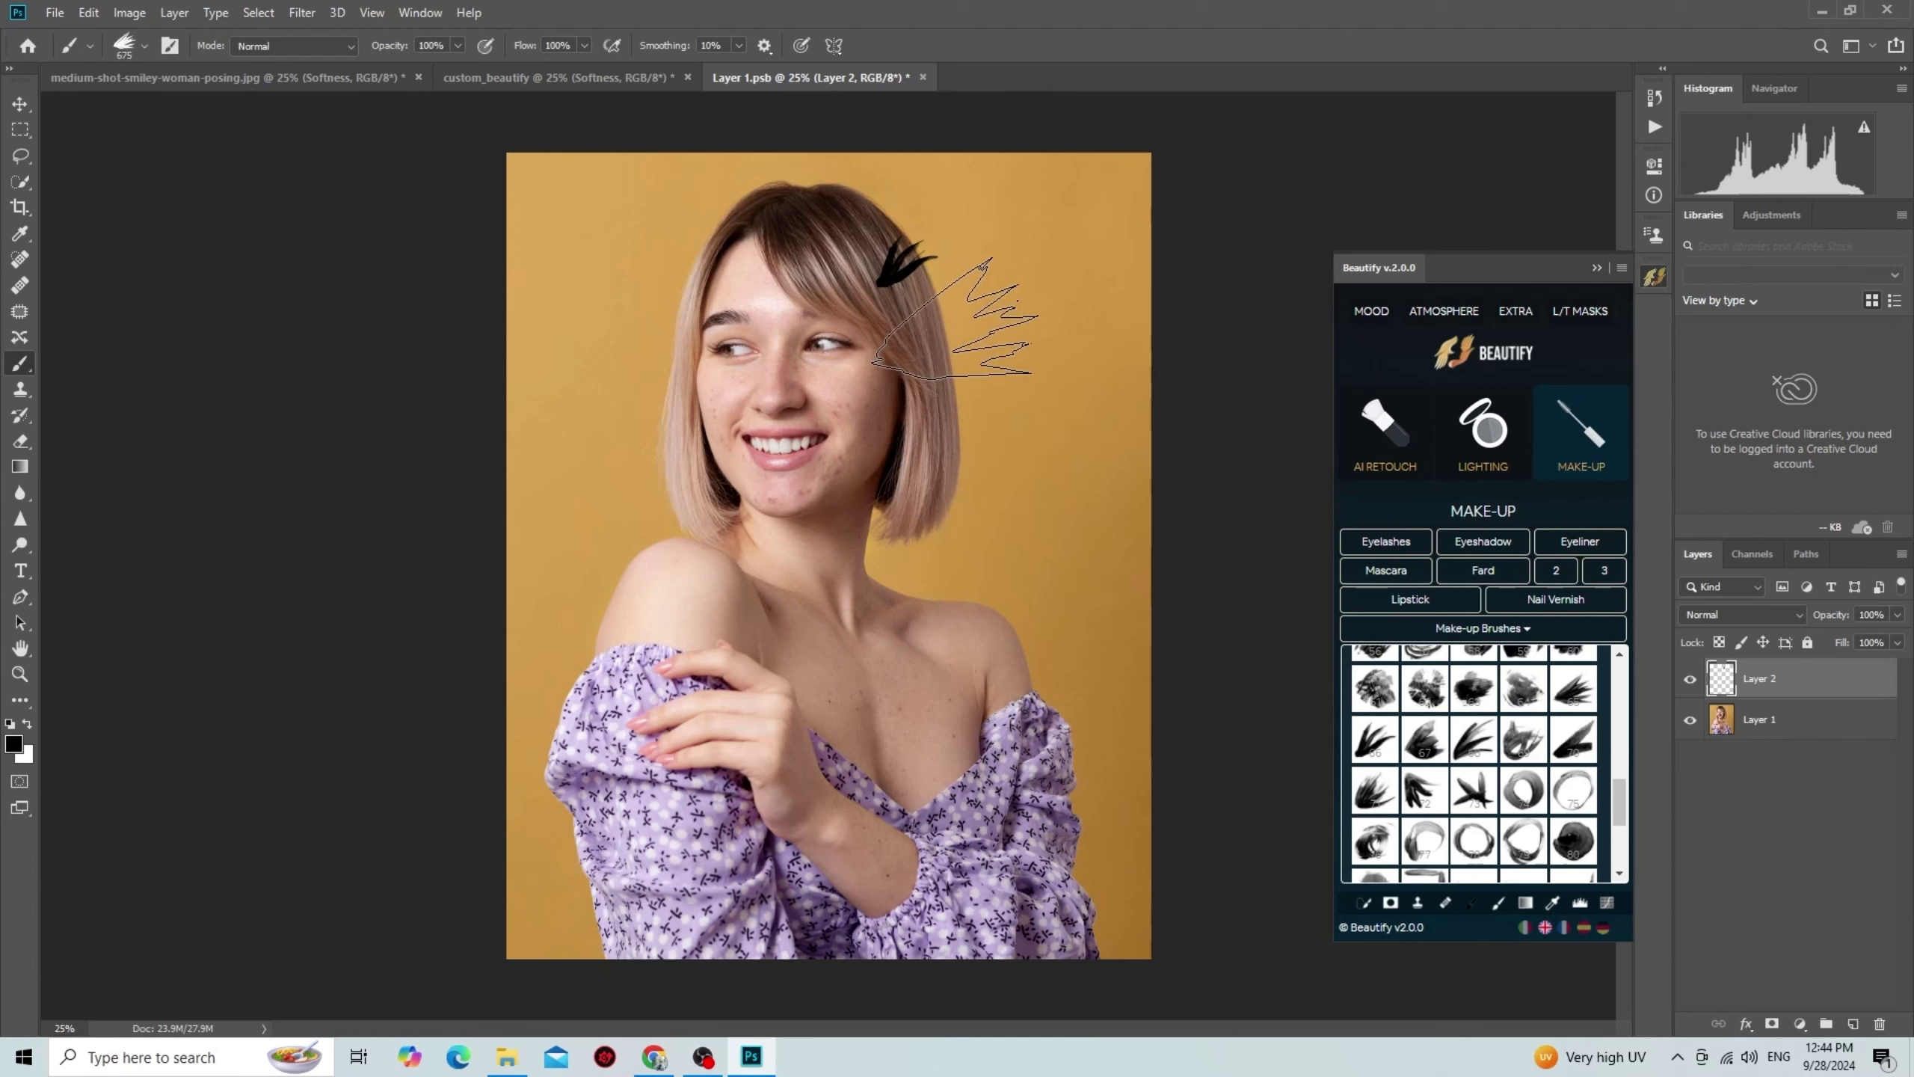
drag(972, 317, 983, 452)
key(ctrl+z)
Step: Select curly hair brush 76, stamp a black shape over the bangs, then undo it
scroll(1556, 773, up, 1)
scroll(1488, 763, up, 1)
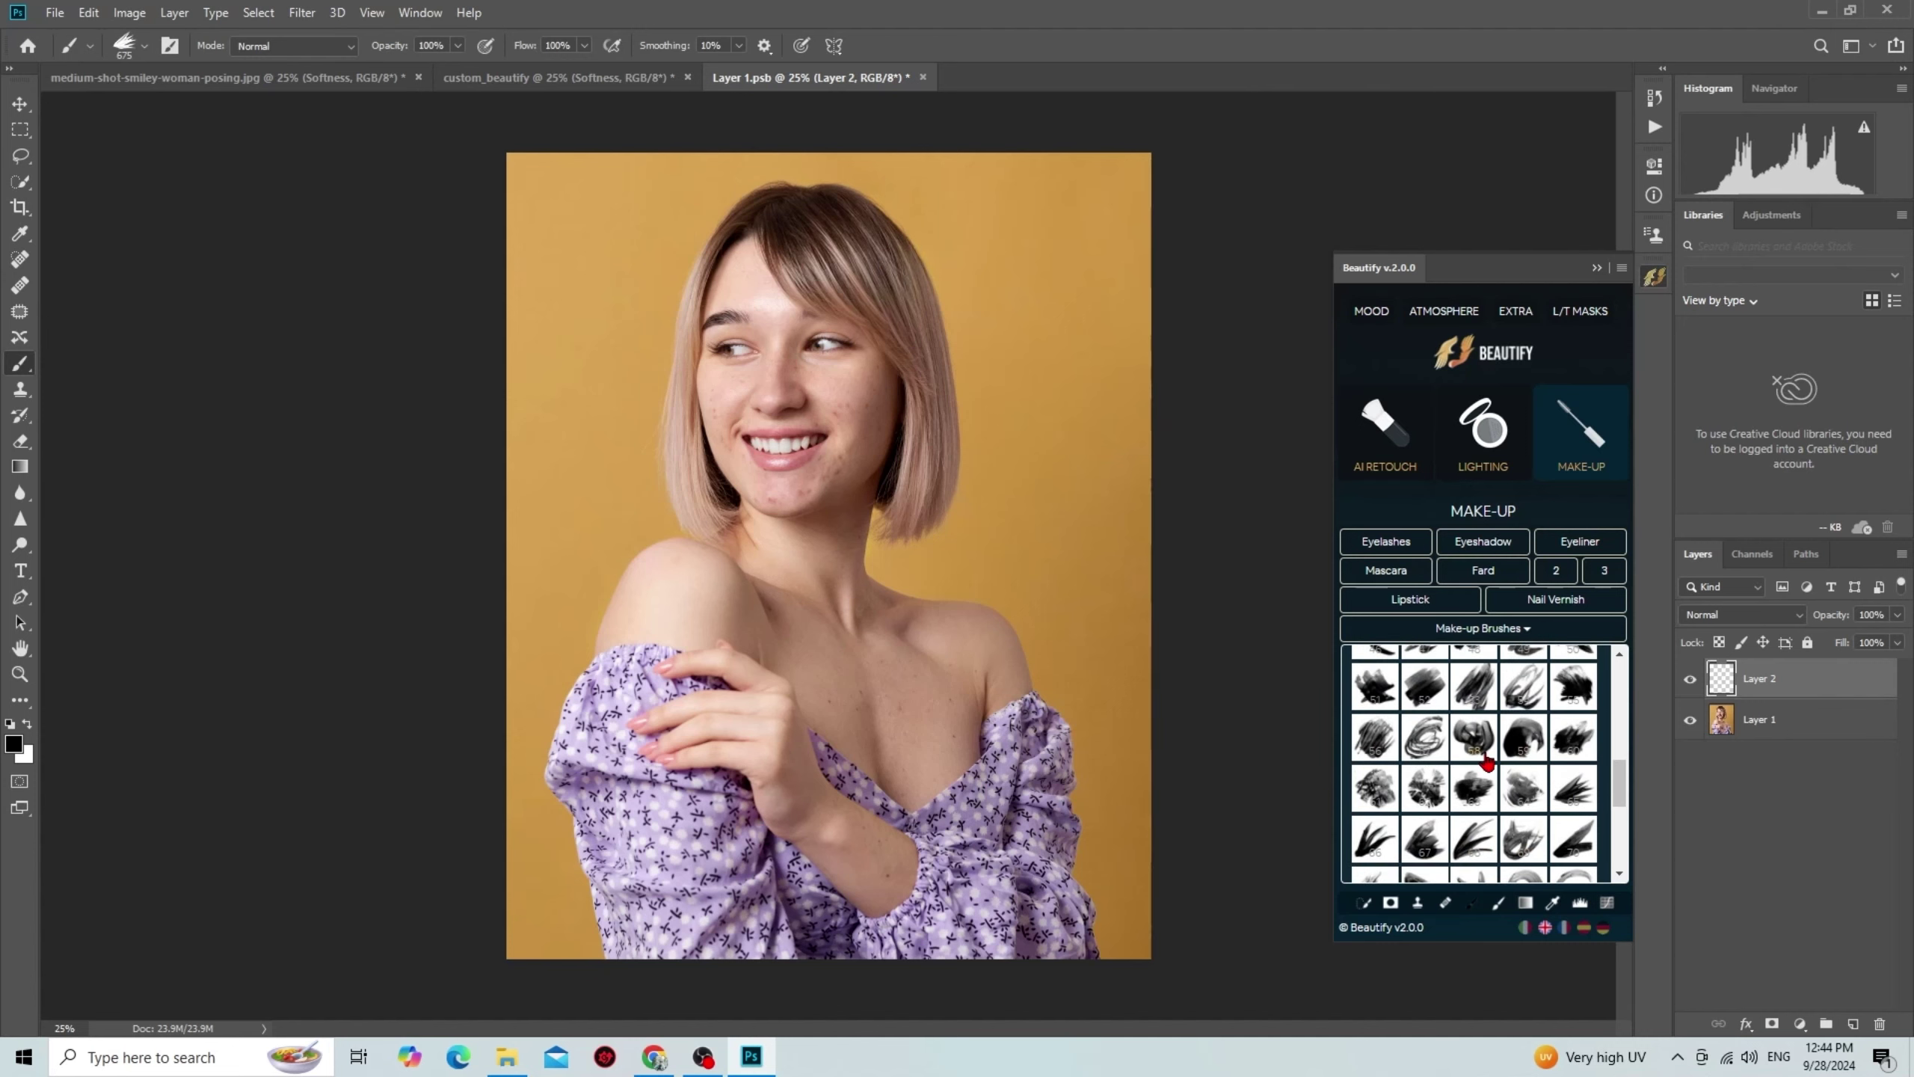
scroll(1505, 786, down, 2)
scroll(1507, 787, down, 1)
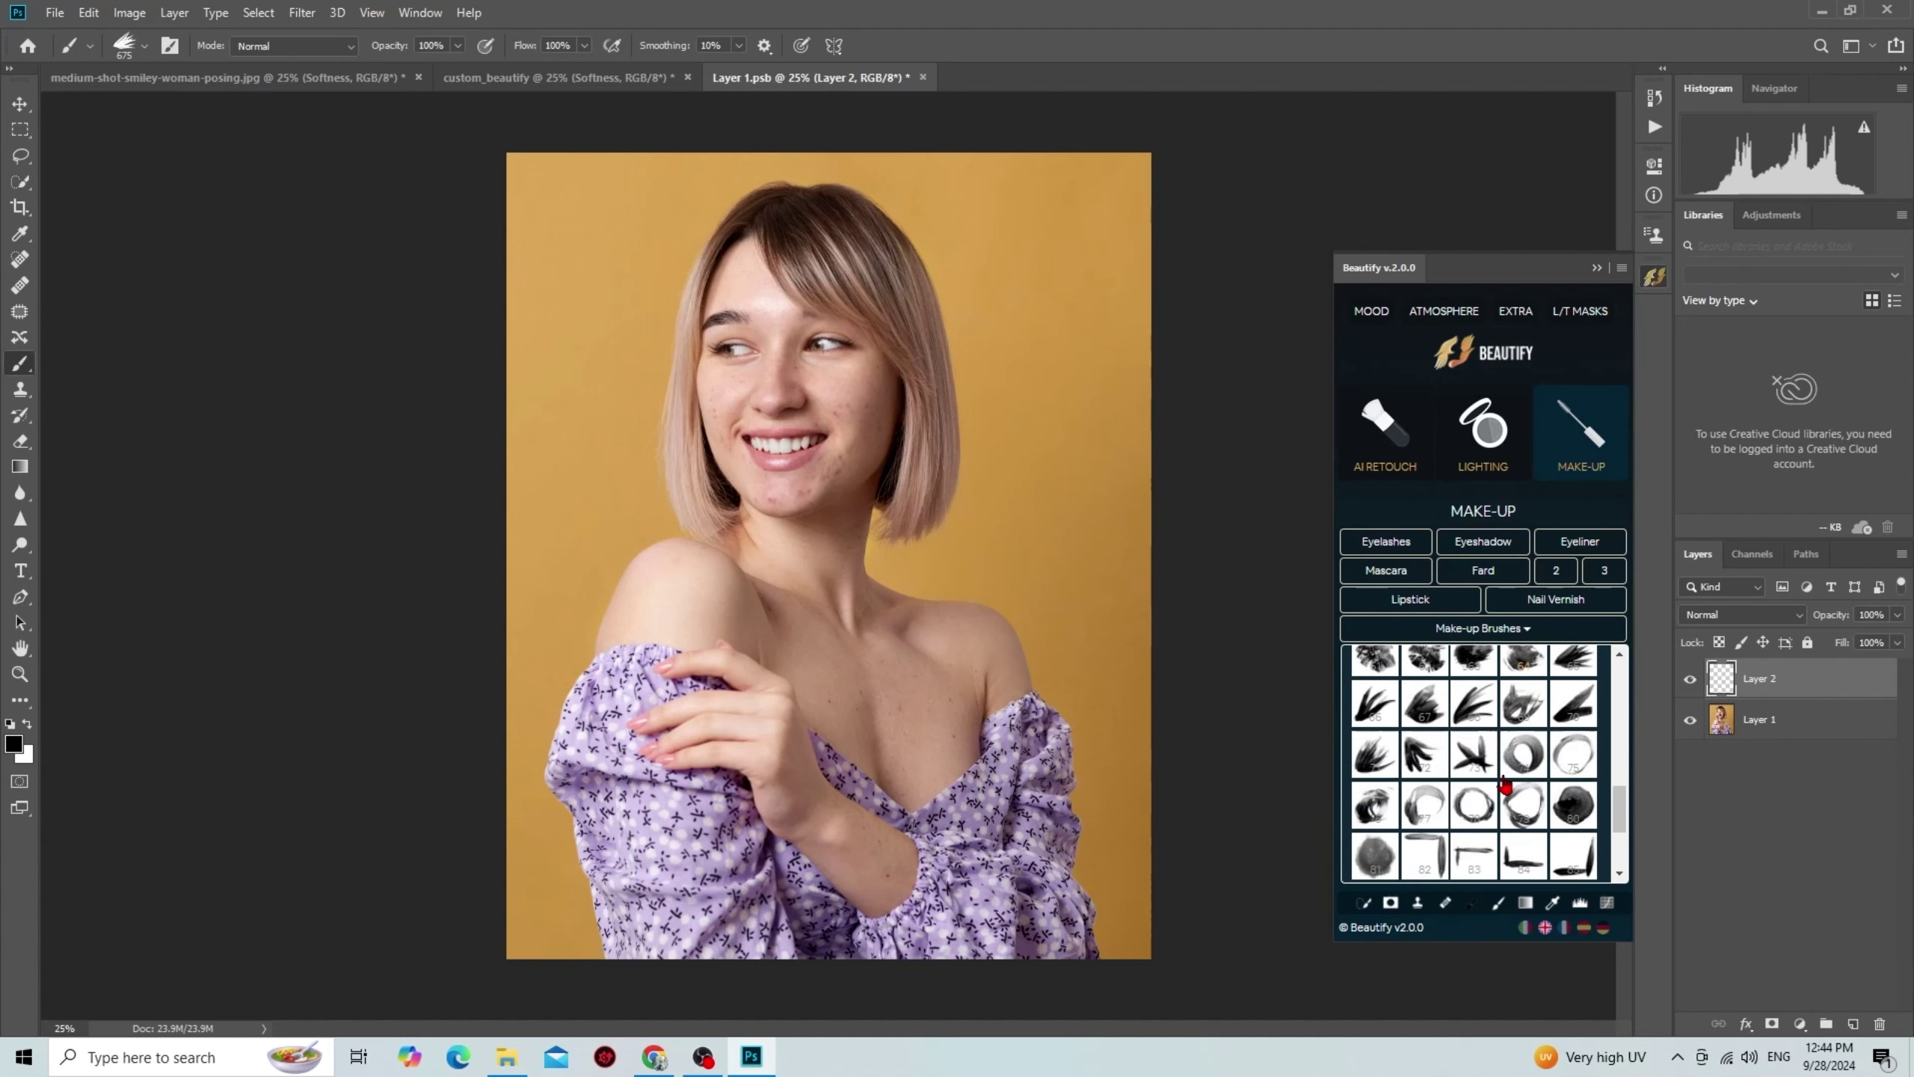
scroll(1511, 788, down, 1)
scroll(1517, 792, down, 1)
scroll(1515, 792, up, 1)
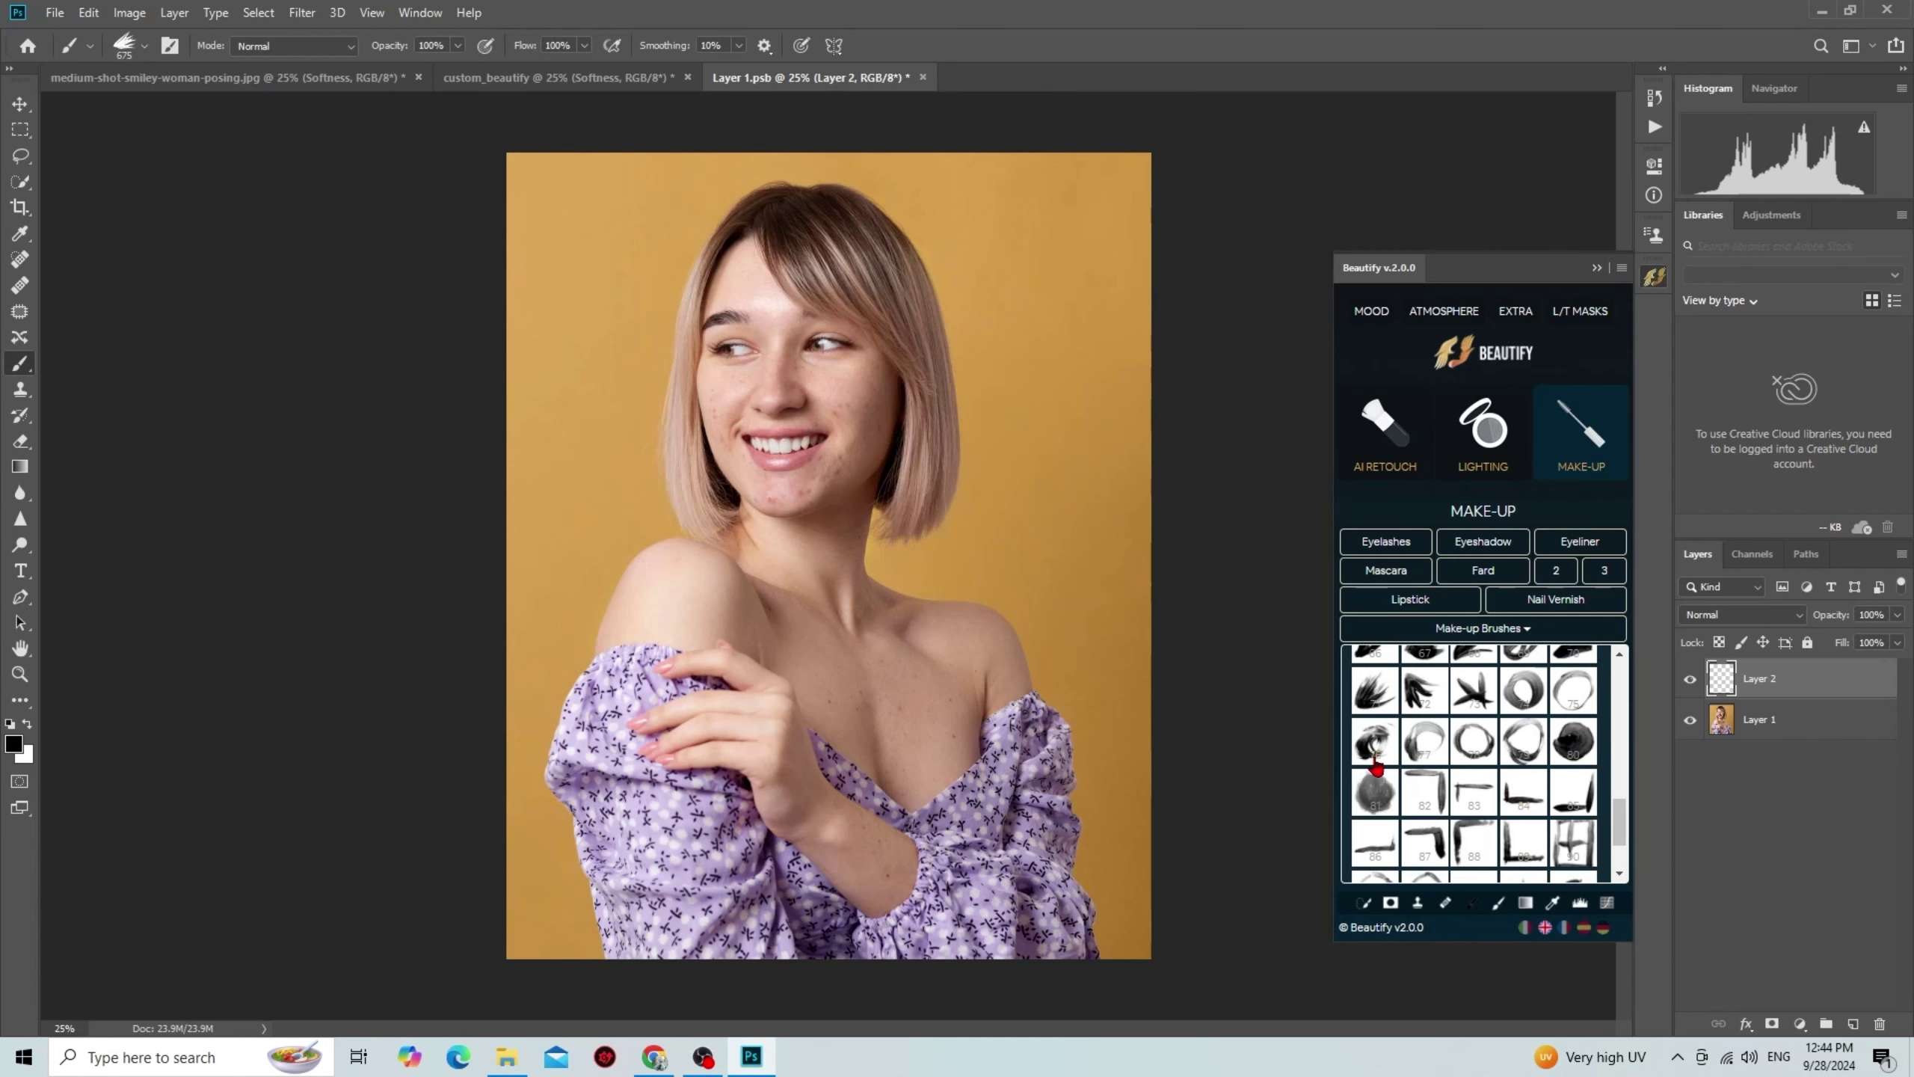
click(1374, 753)
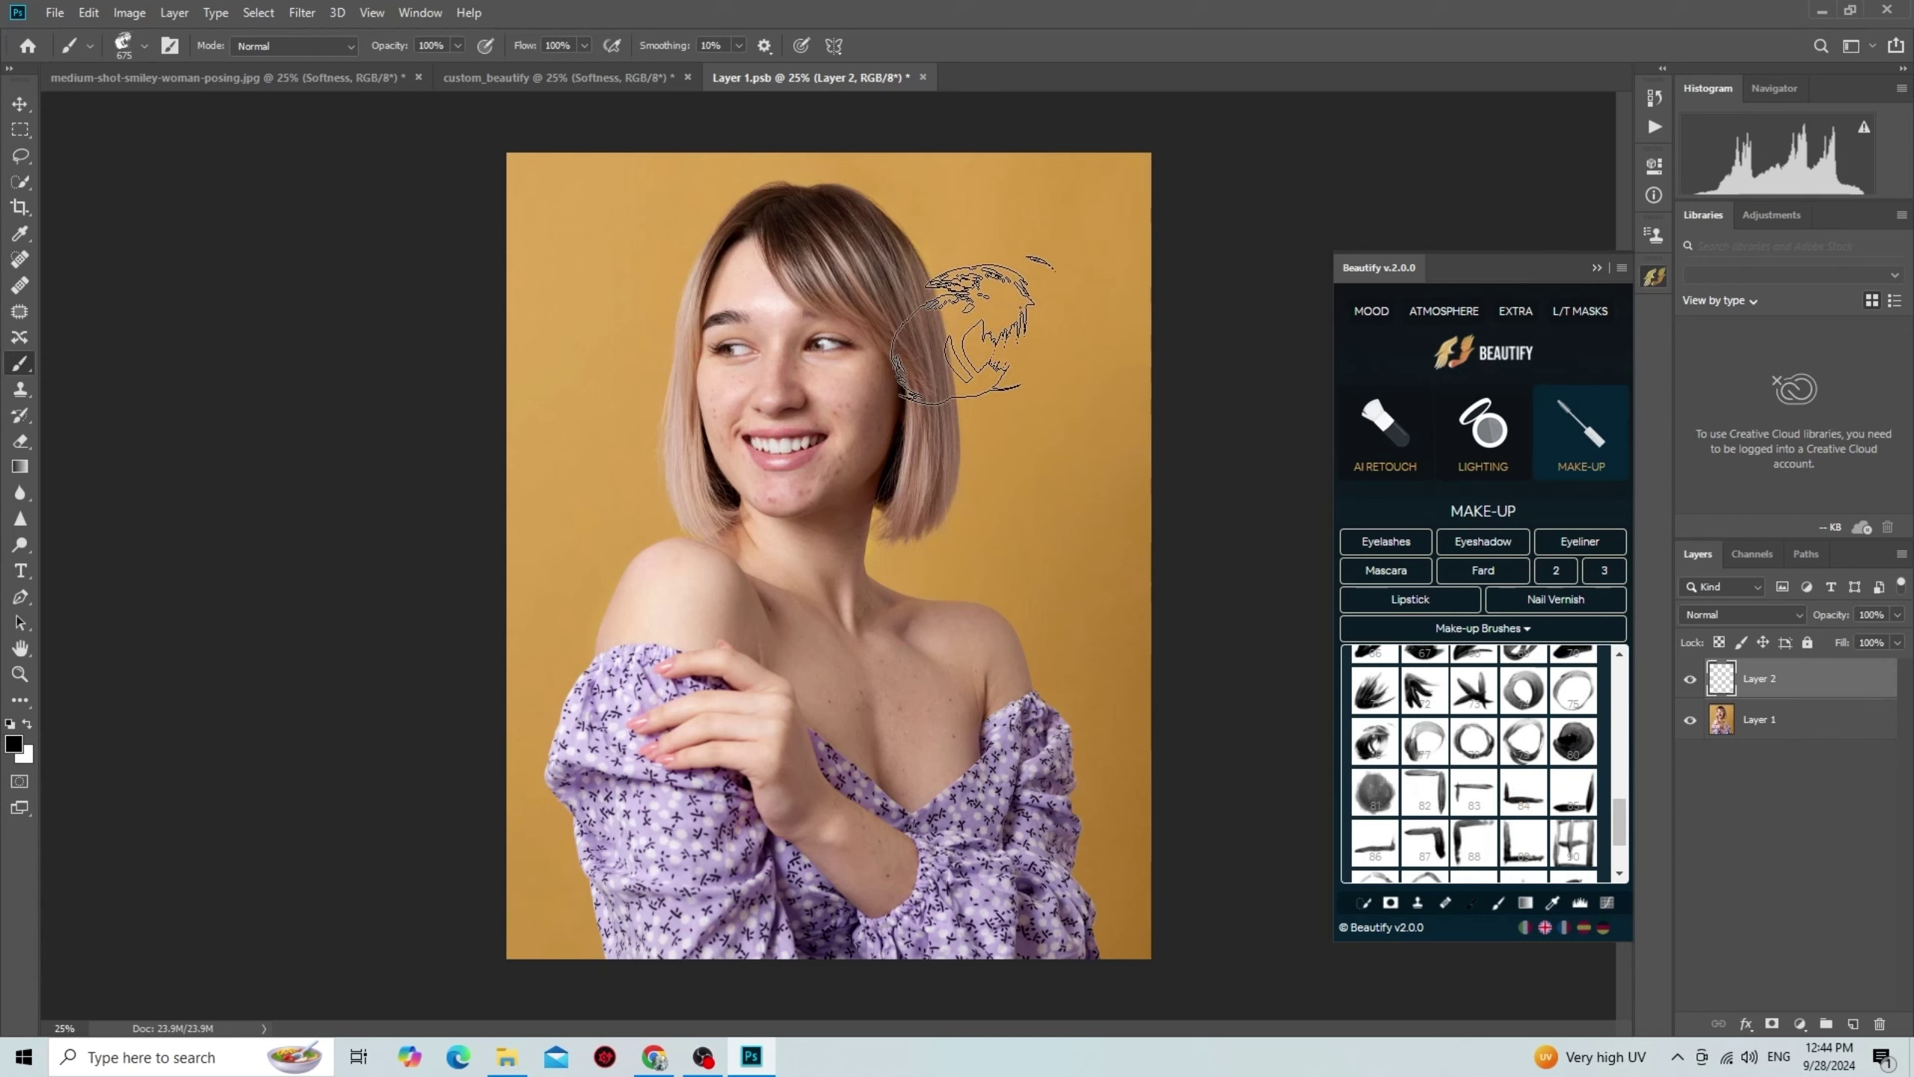
click(731, 242)
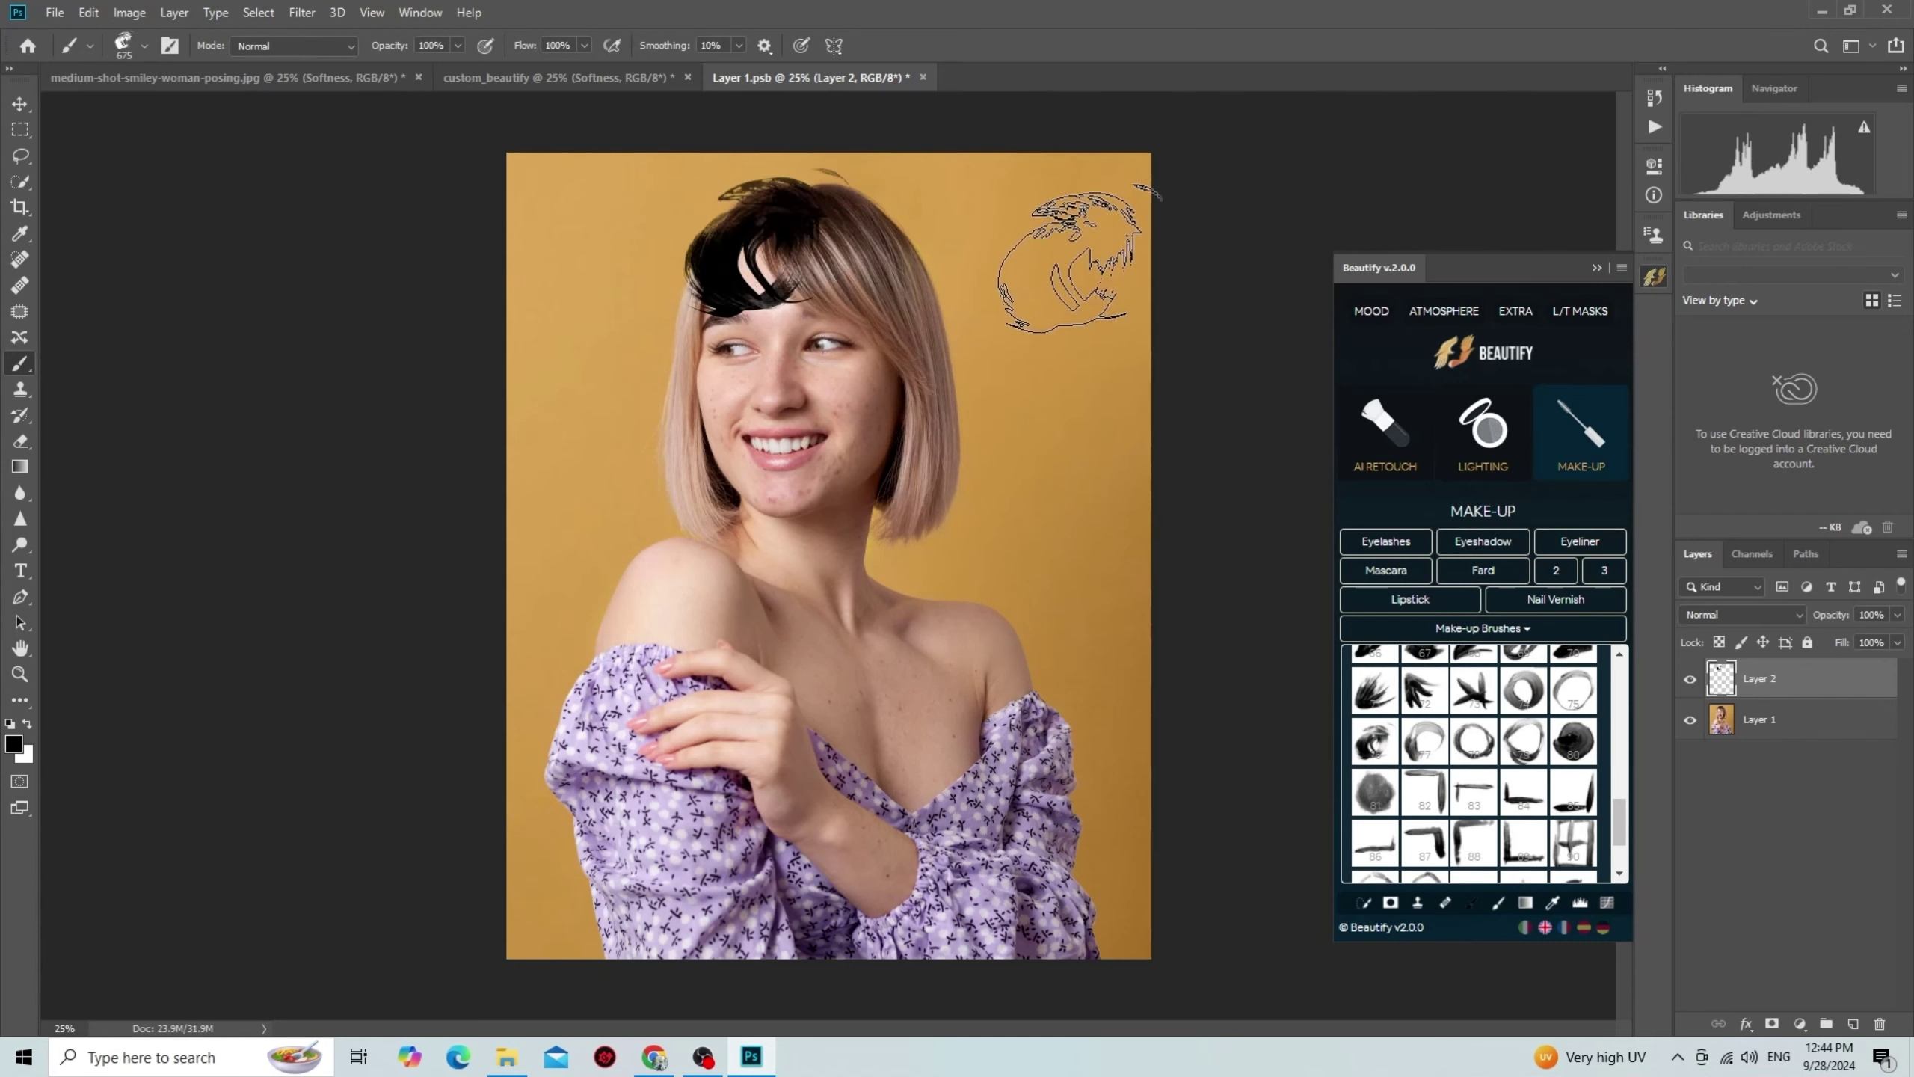
scroll(867, 215, up, 2)
scroll(524, 269, up, 2)
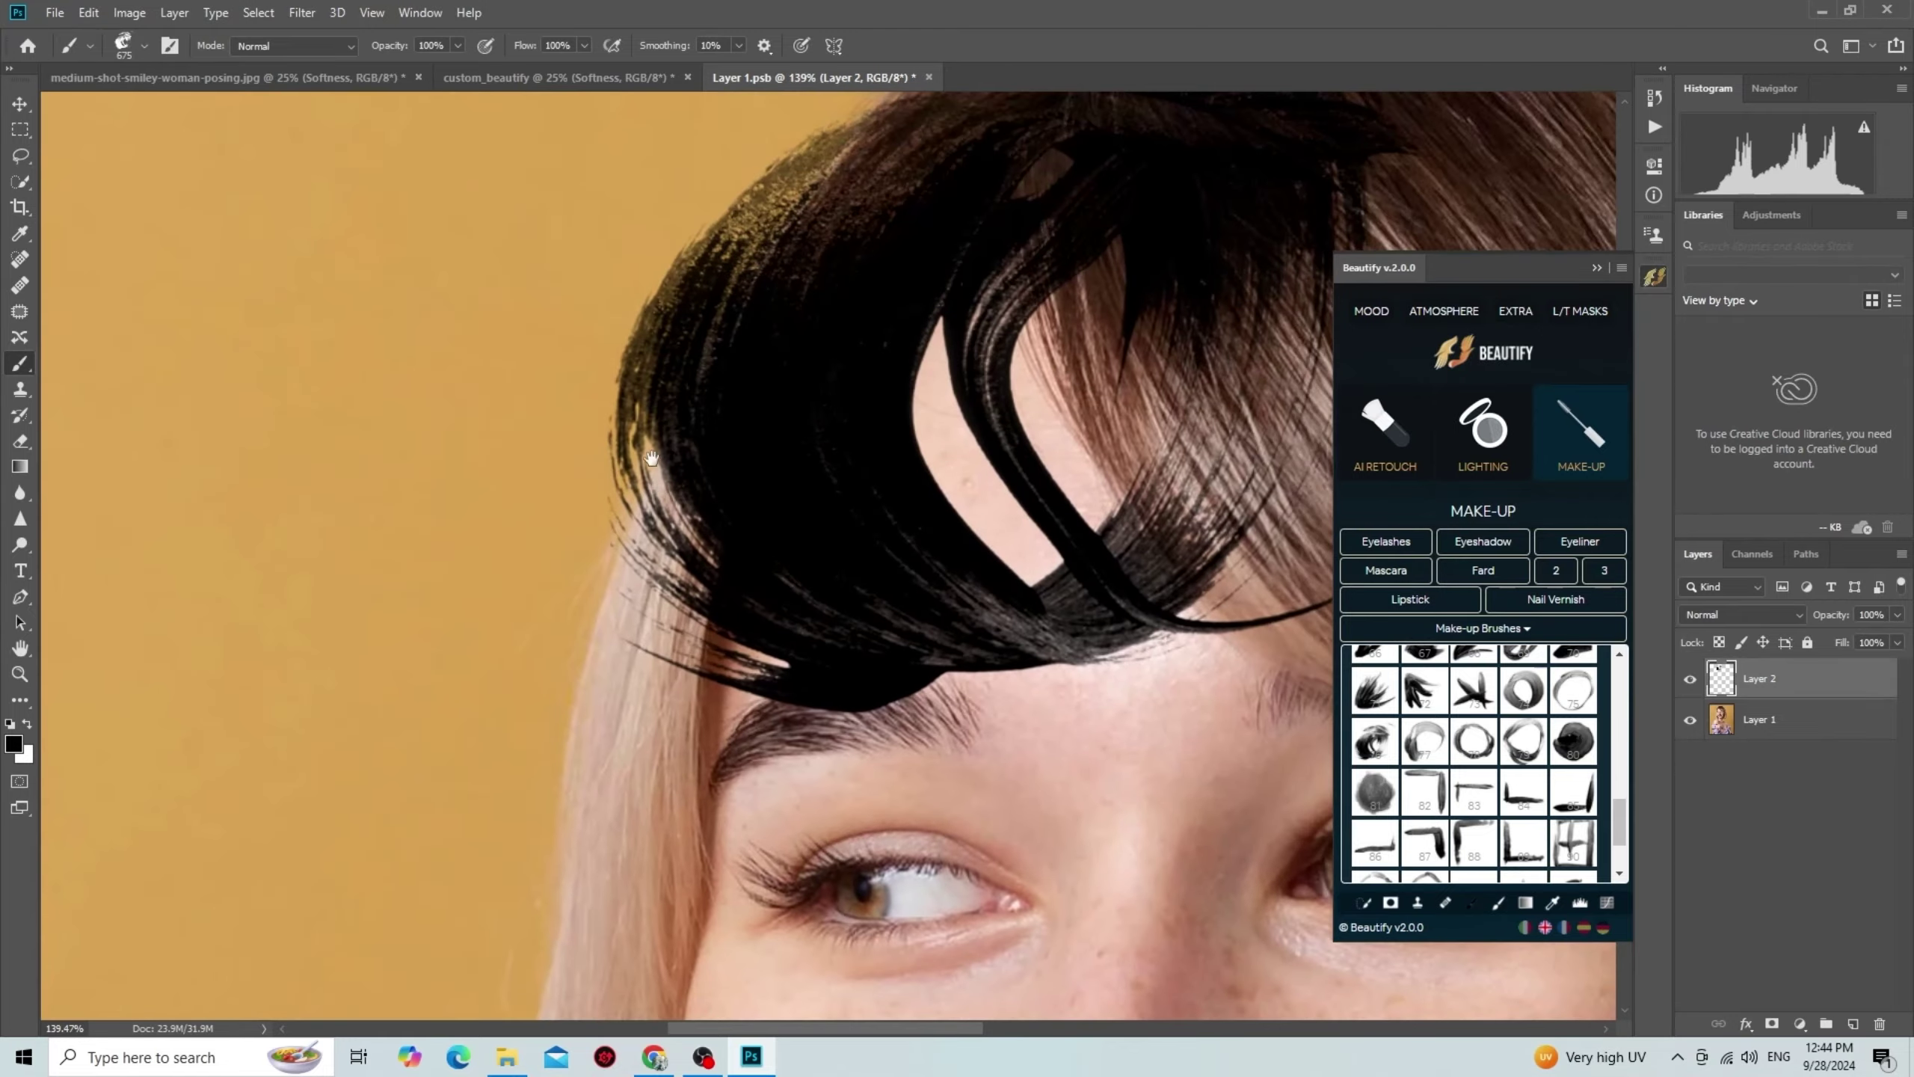
scroll(520, 565, down, 1)
scroll(520, 566, down, 2)
scroll(1130, 543, down, 1)
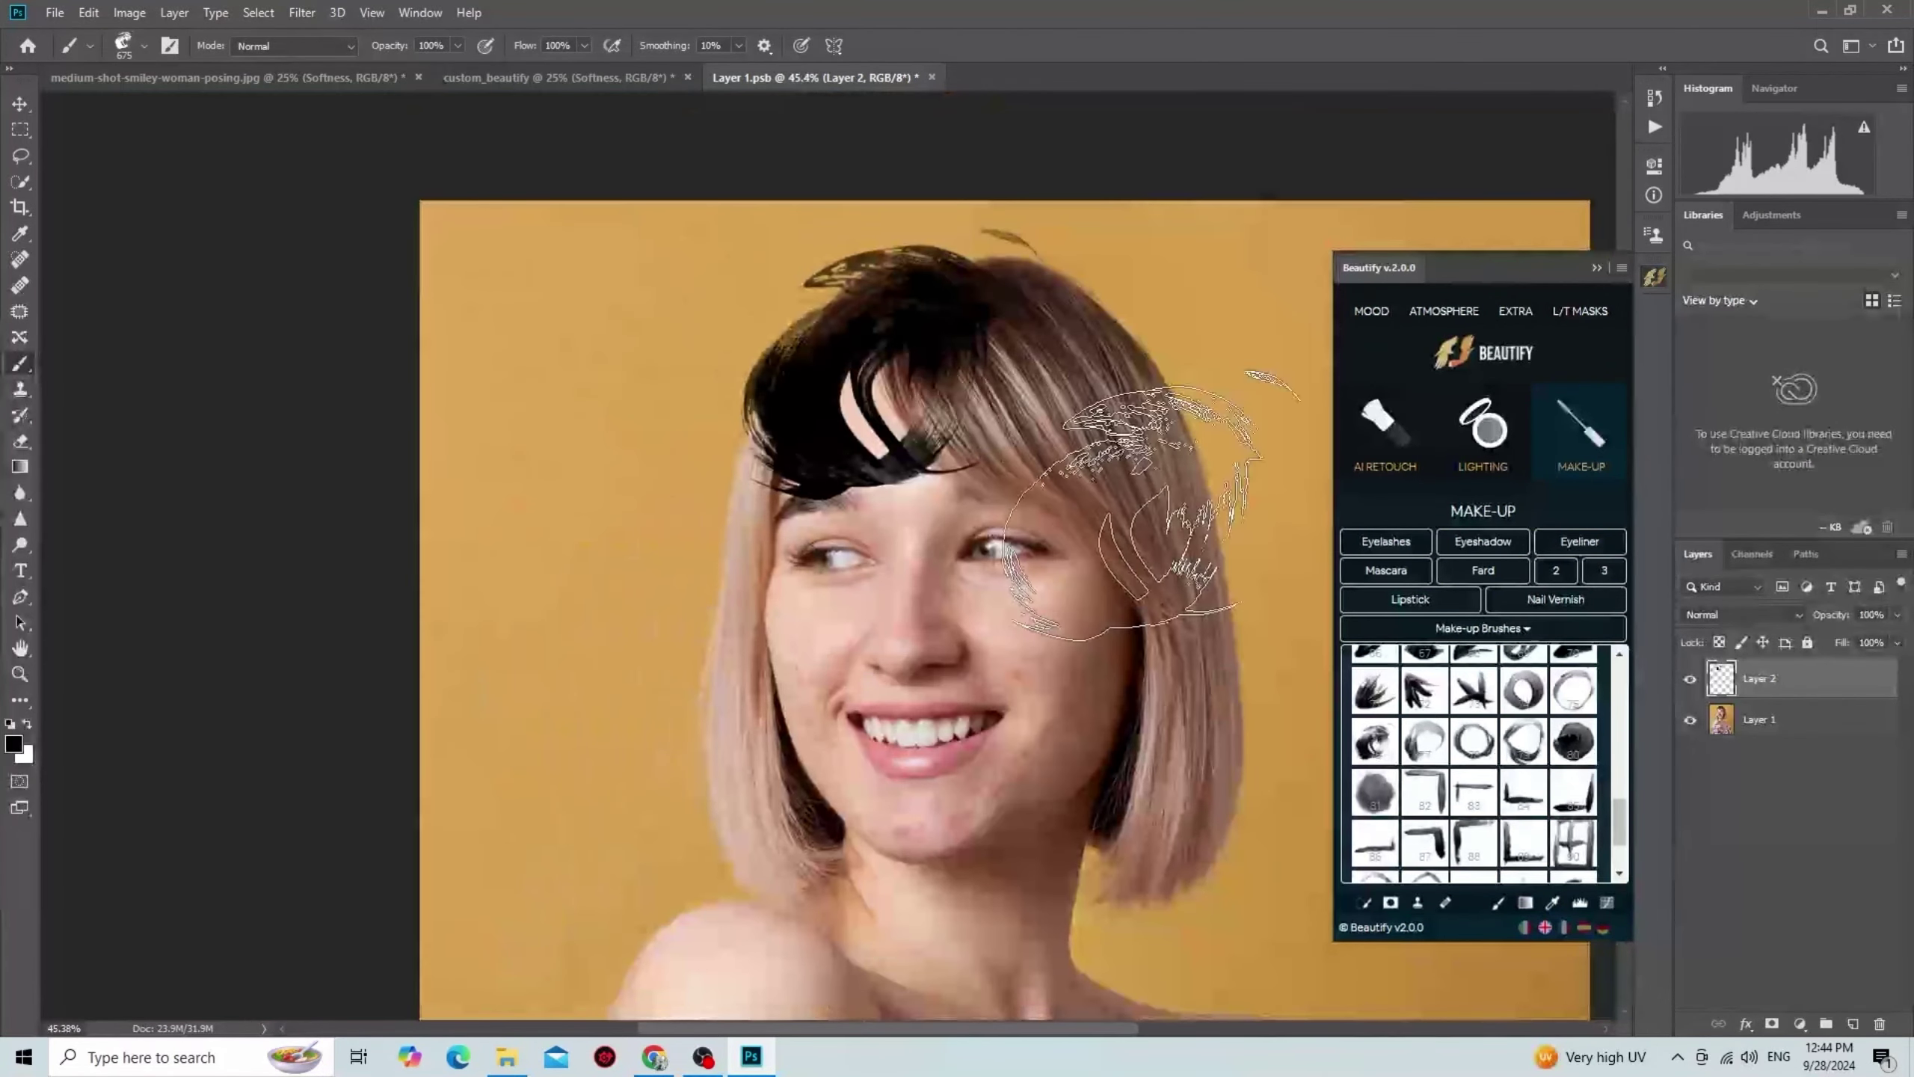
key(ctrl+z)
Step: Stamp a curly hair shape left of the face, then delete Layer 2, leaving only Layer 1
click(614, 584)
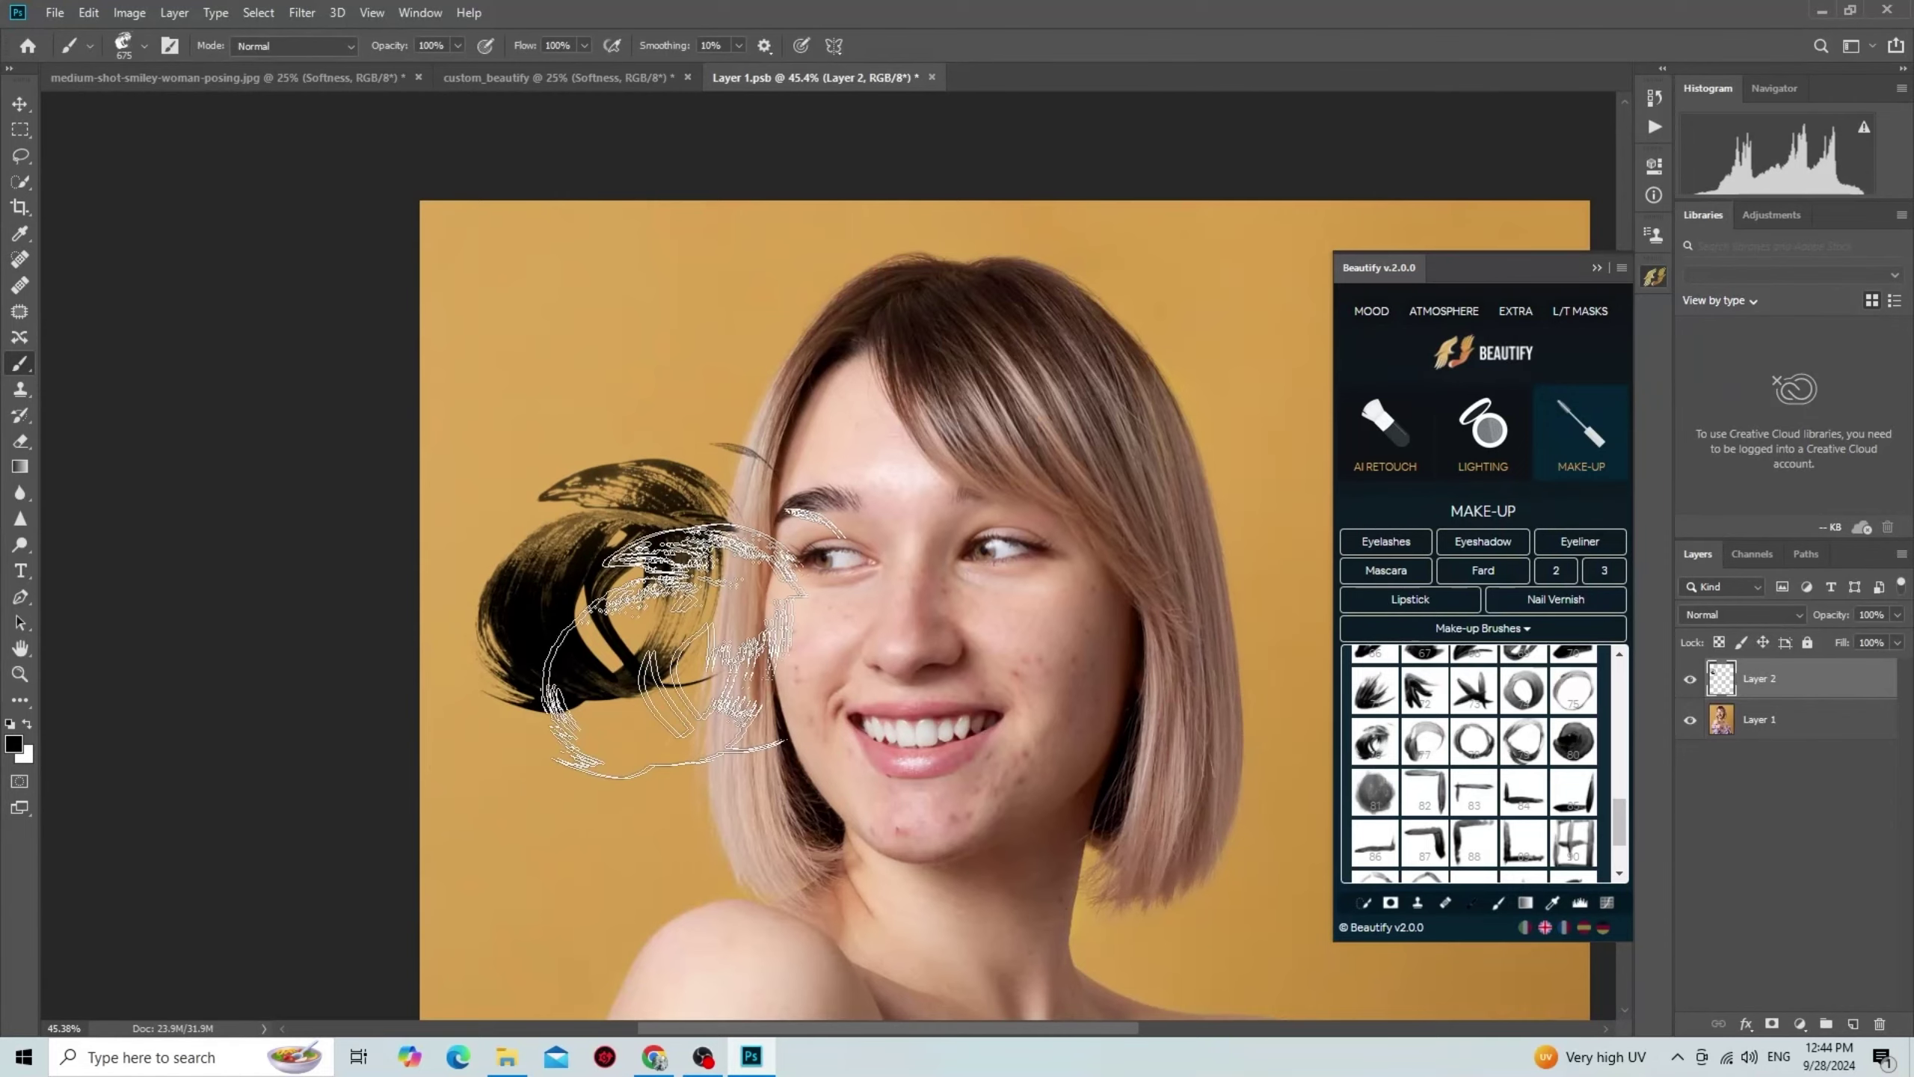
scroll(615, 684, up, 2)
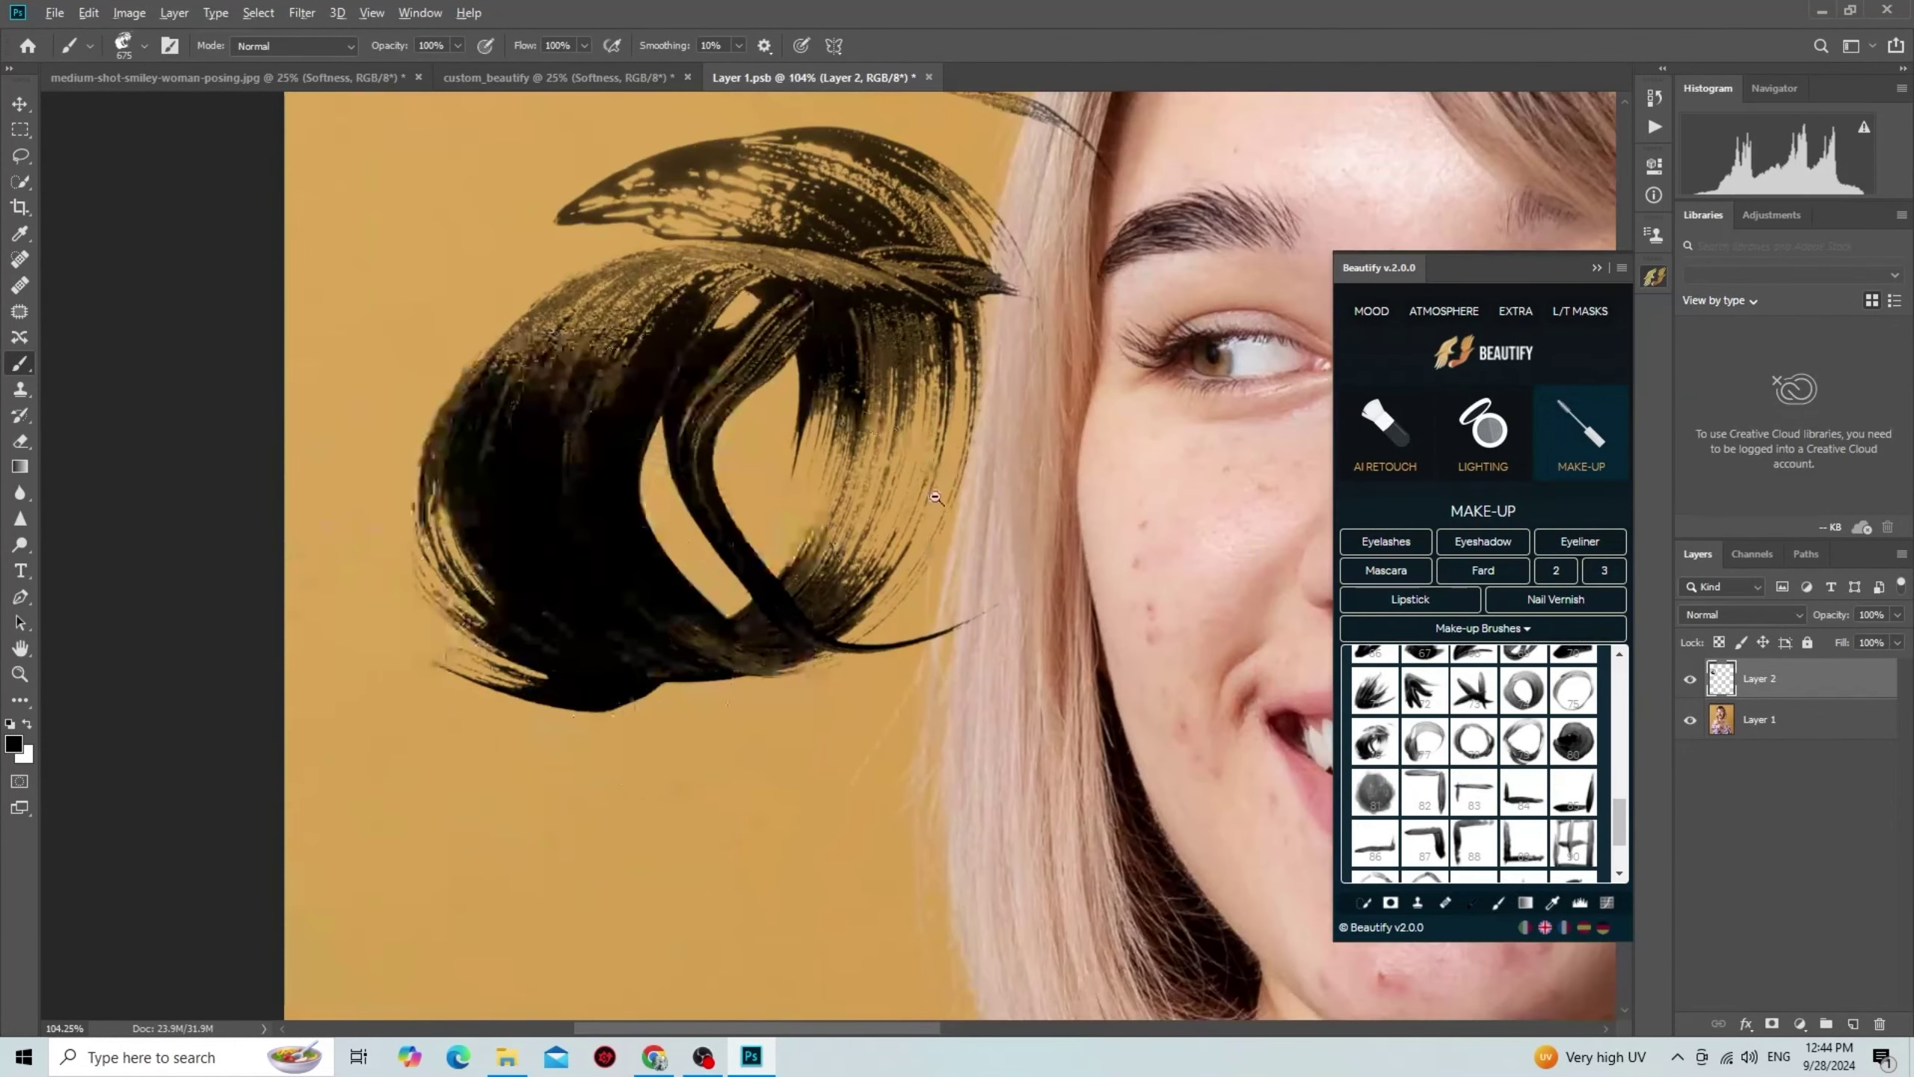
scroll(1041, 662, down, 3)
drag(1041, 662, 849, 678)
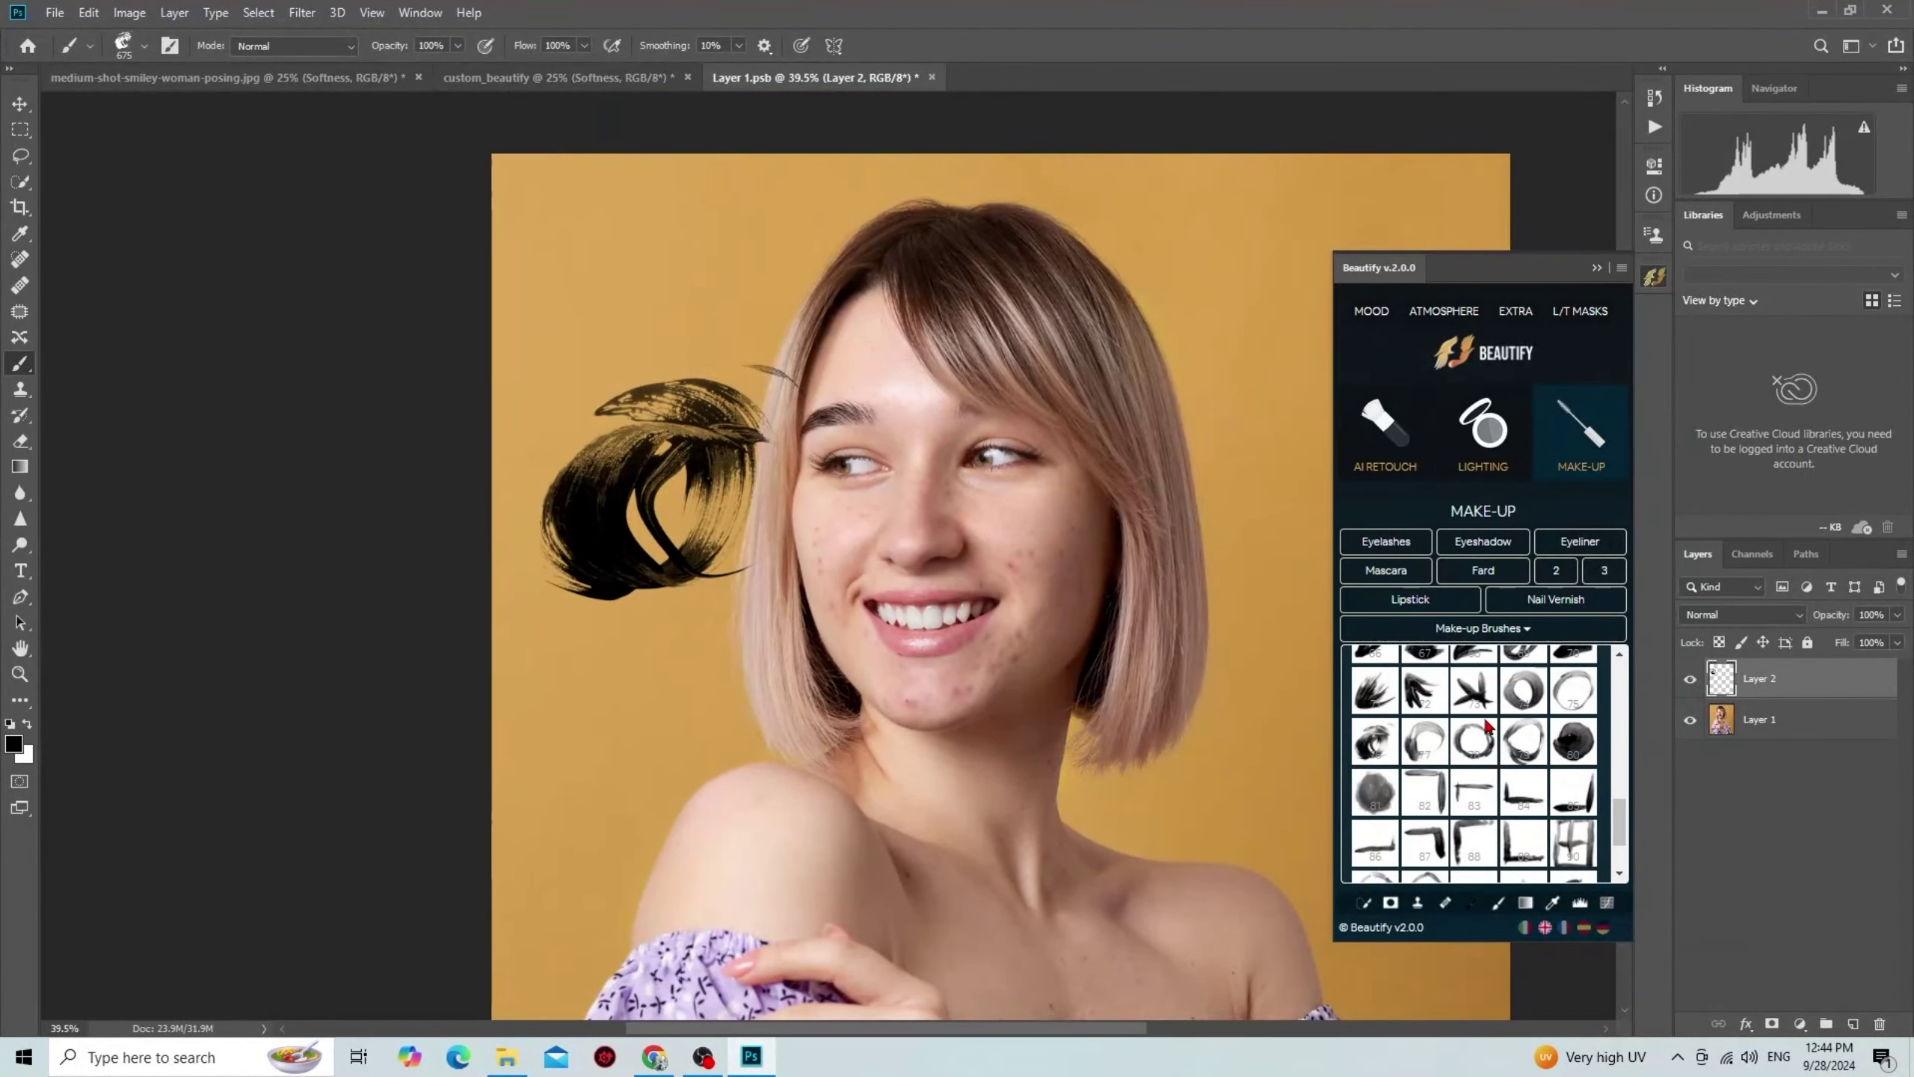
key(Delete)
drag(1217, 607, 1063, 544)
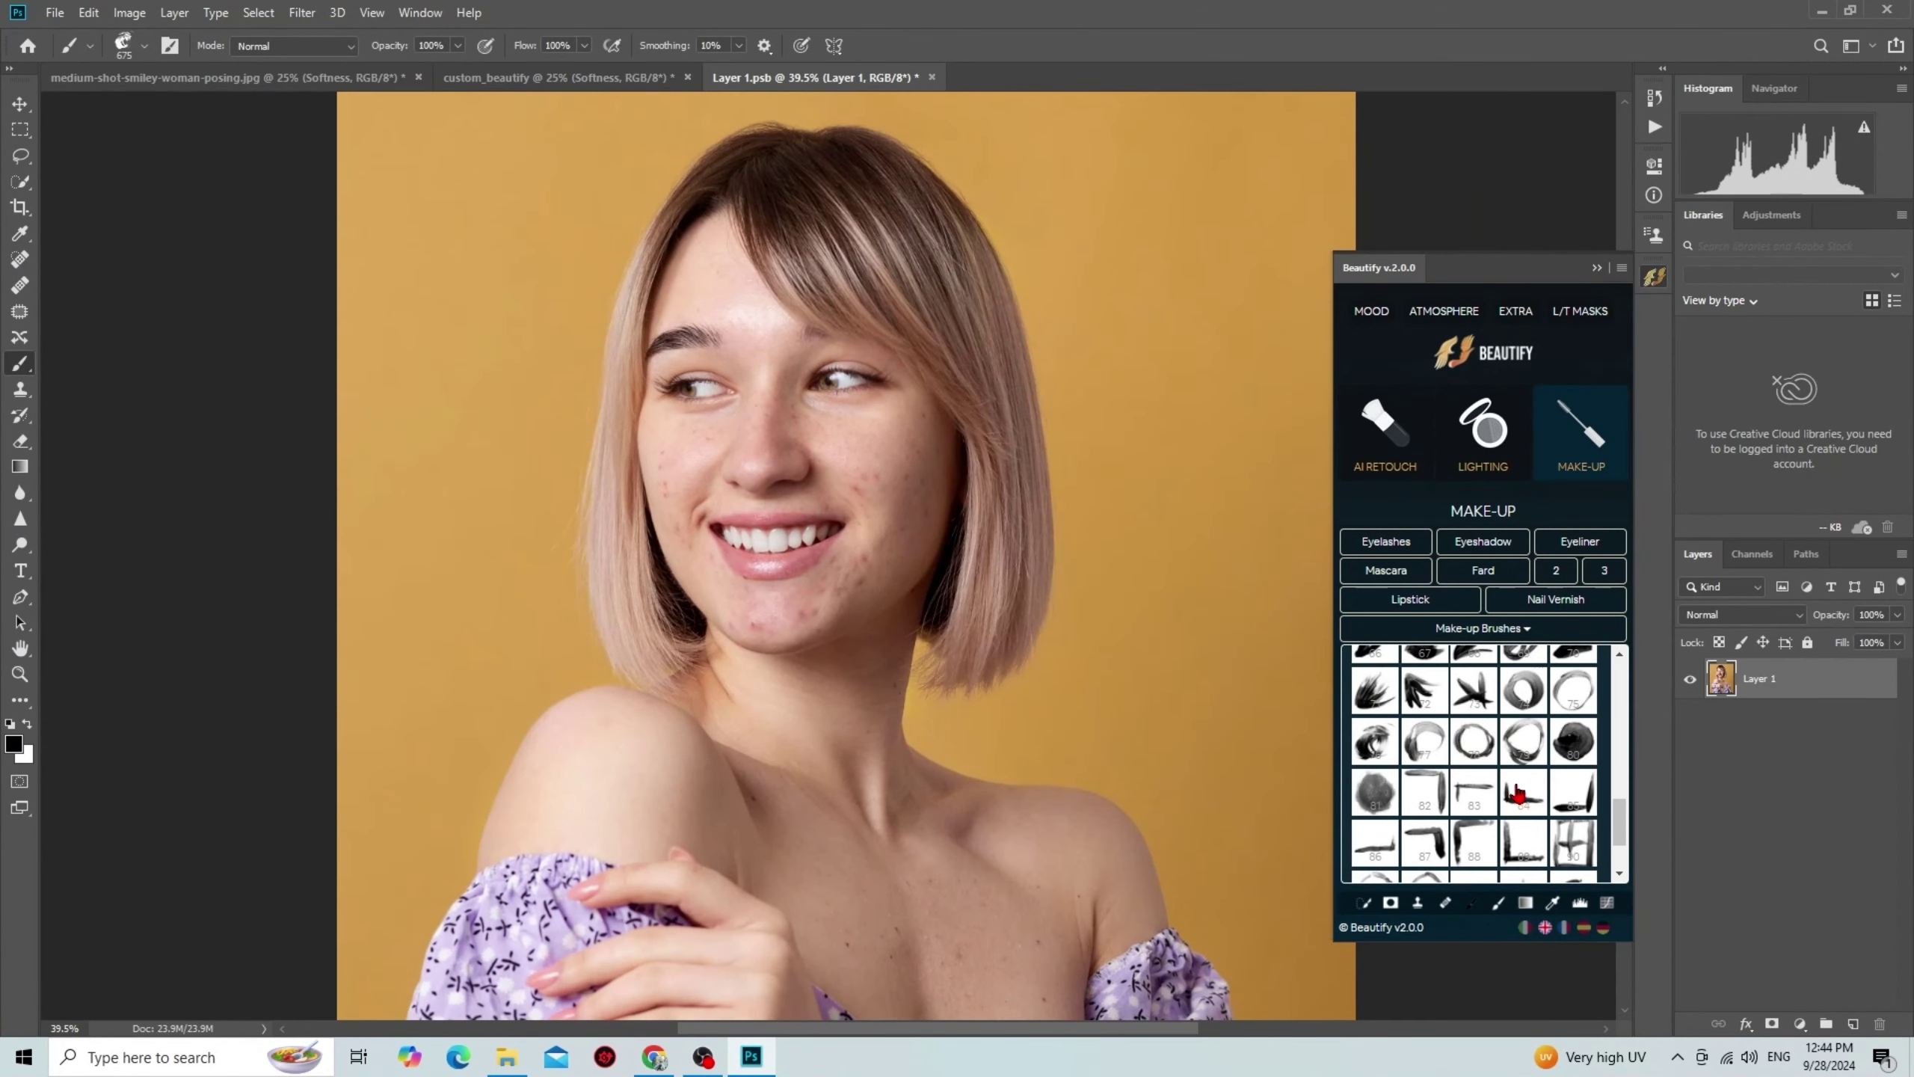
Step: Scroll through the Make-up Brushes grid, then show Beautify's Lighting tools with sun and lens flares
scroll(1558, 794, up, 2)
scroll(1558, 793, up, 2)
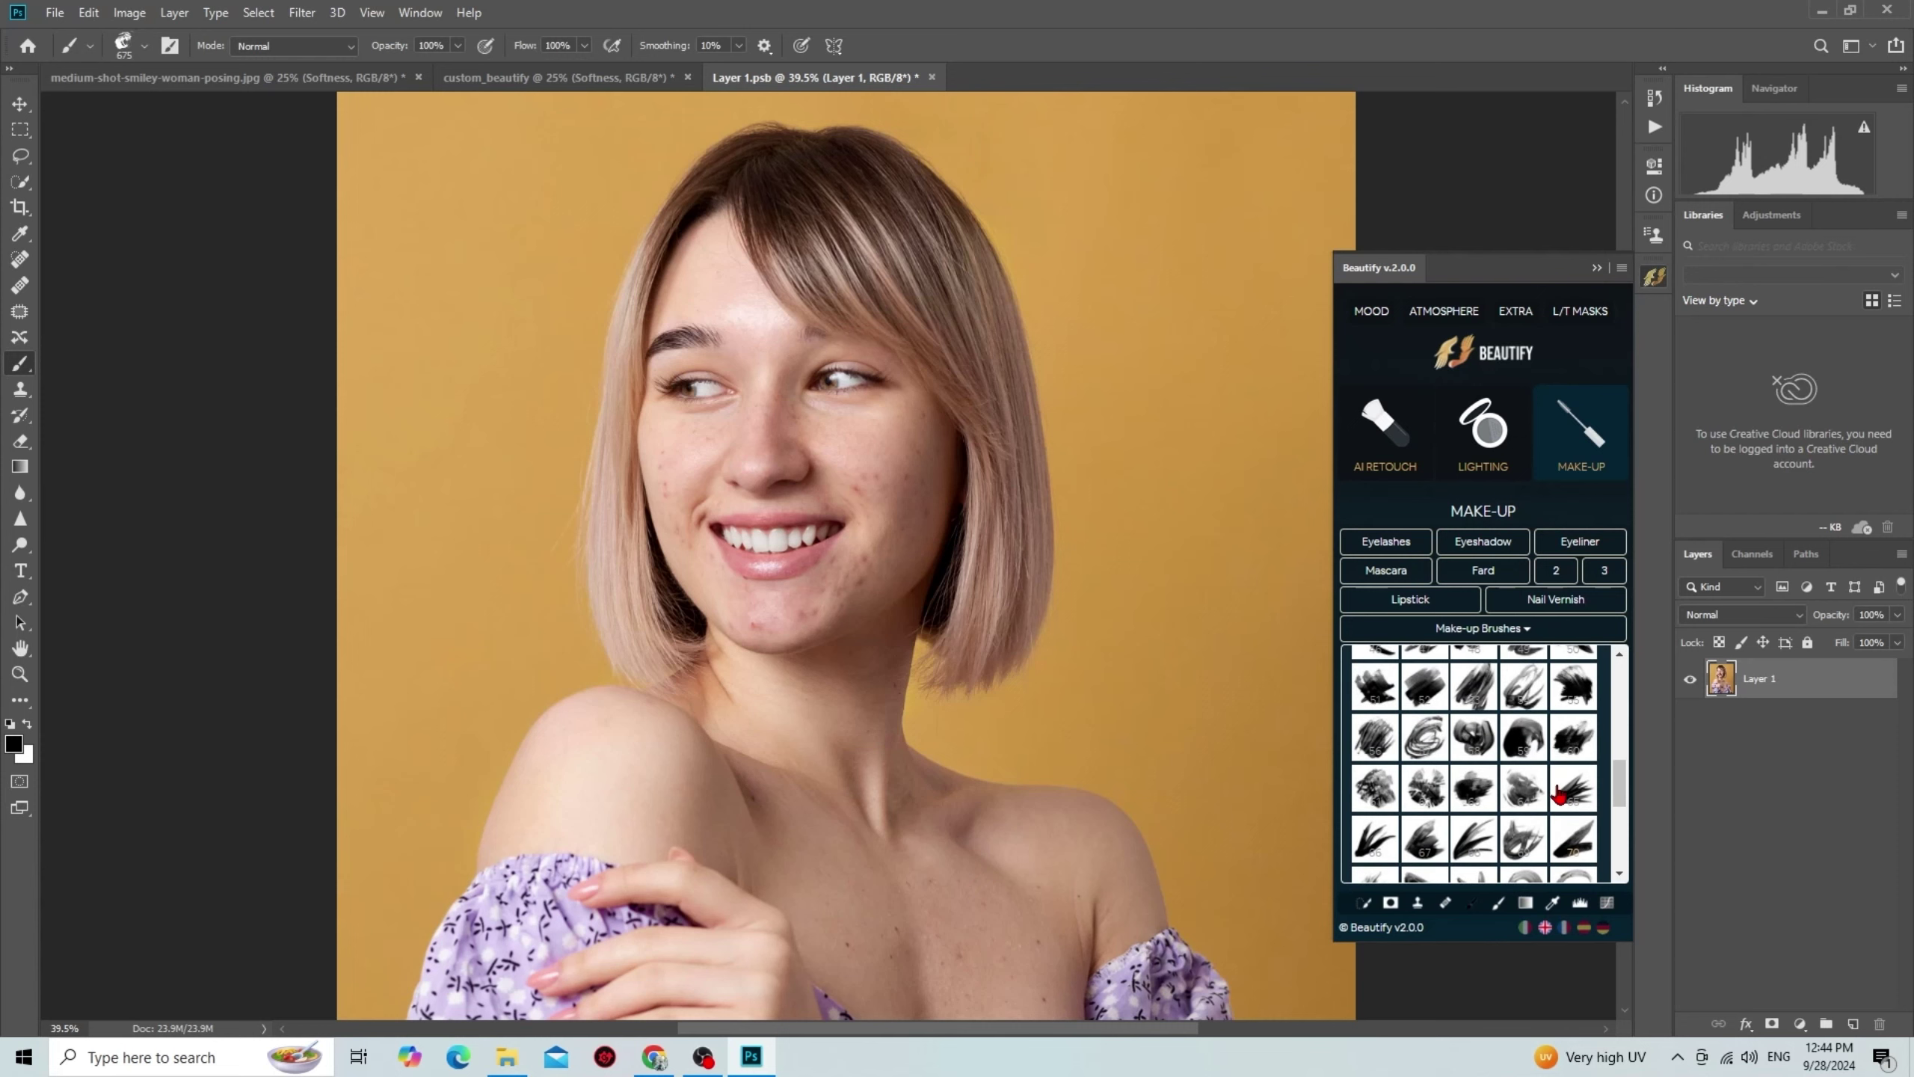
scroll(1557, 789, up, 2)
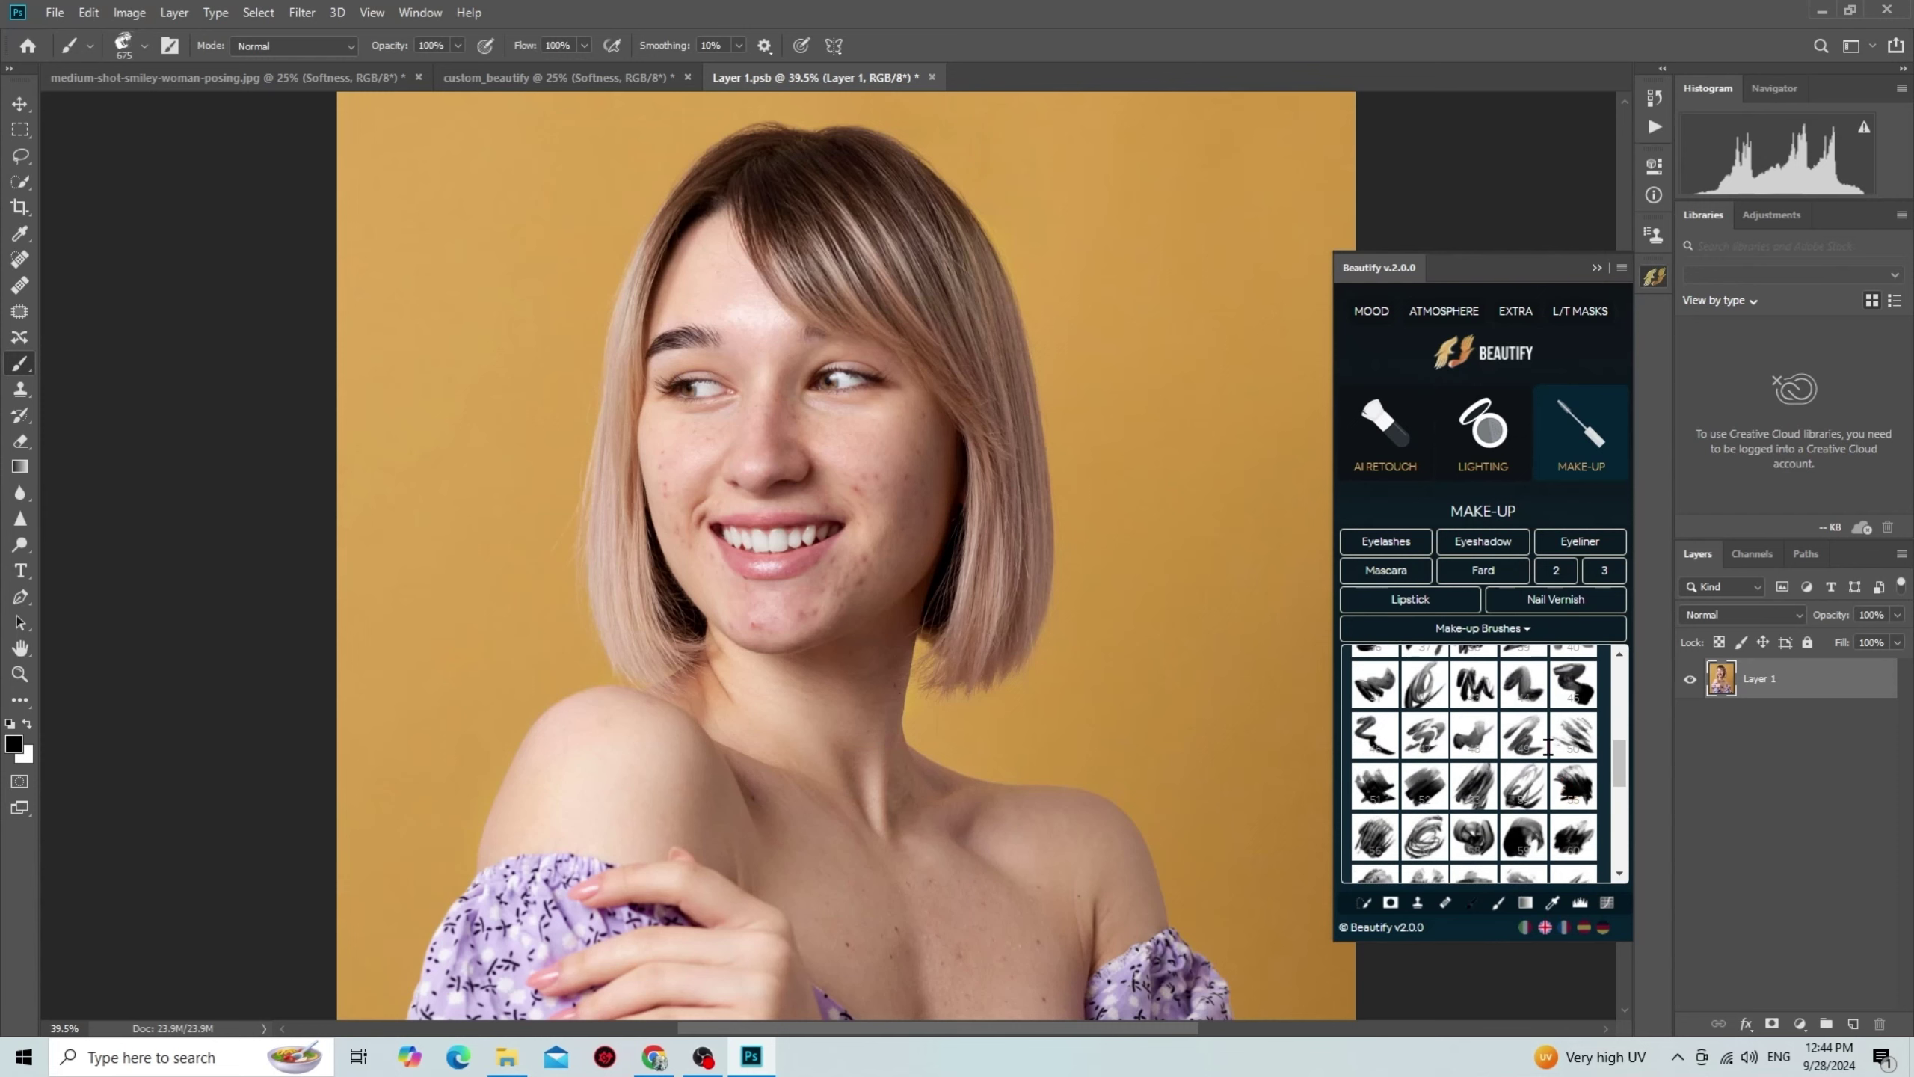
scroll(1549, 746, up, 2)
scroll(1598, 773, up, 2)
scroll(1567, 746, up, 2)
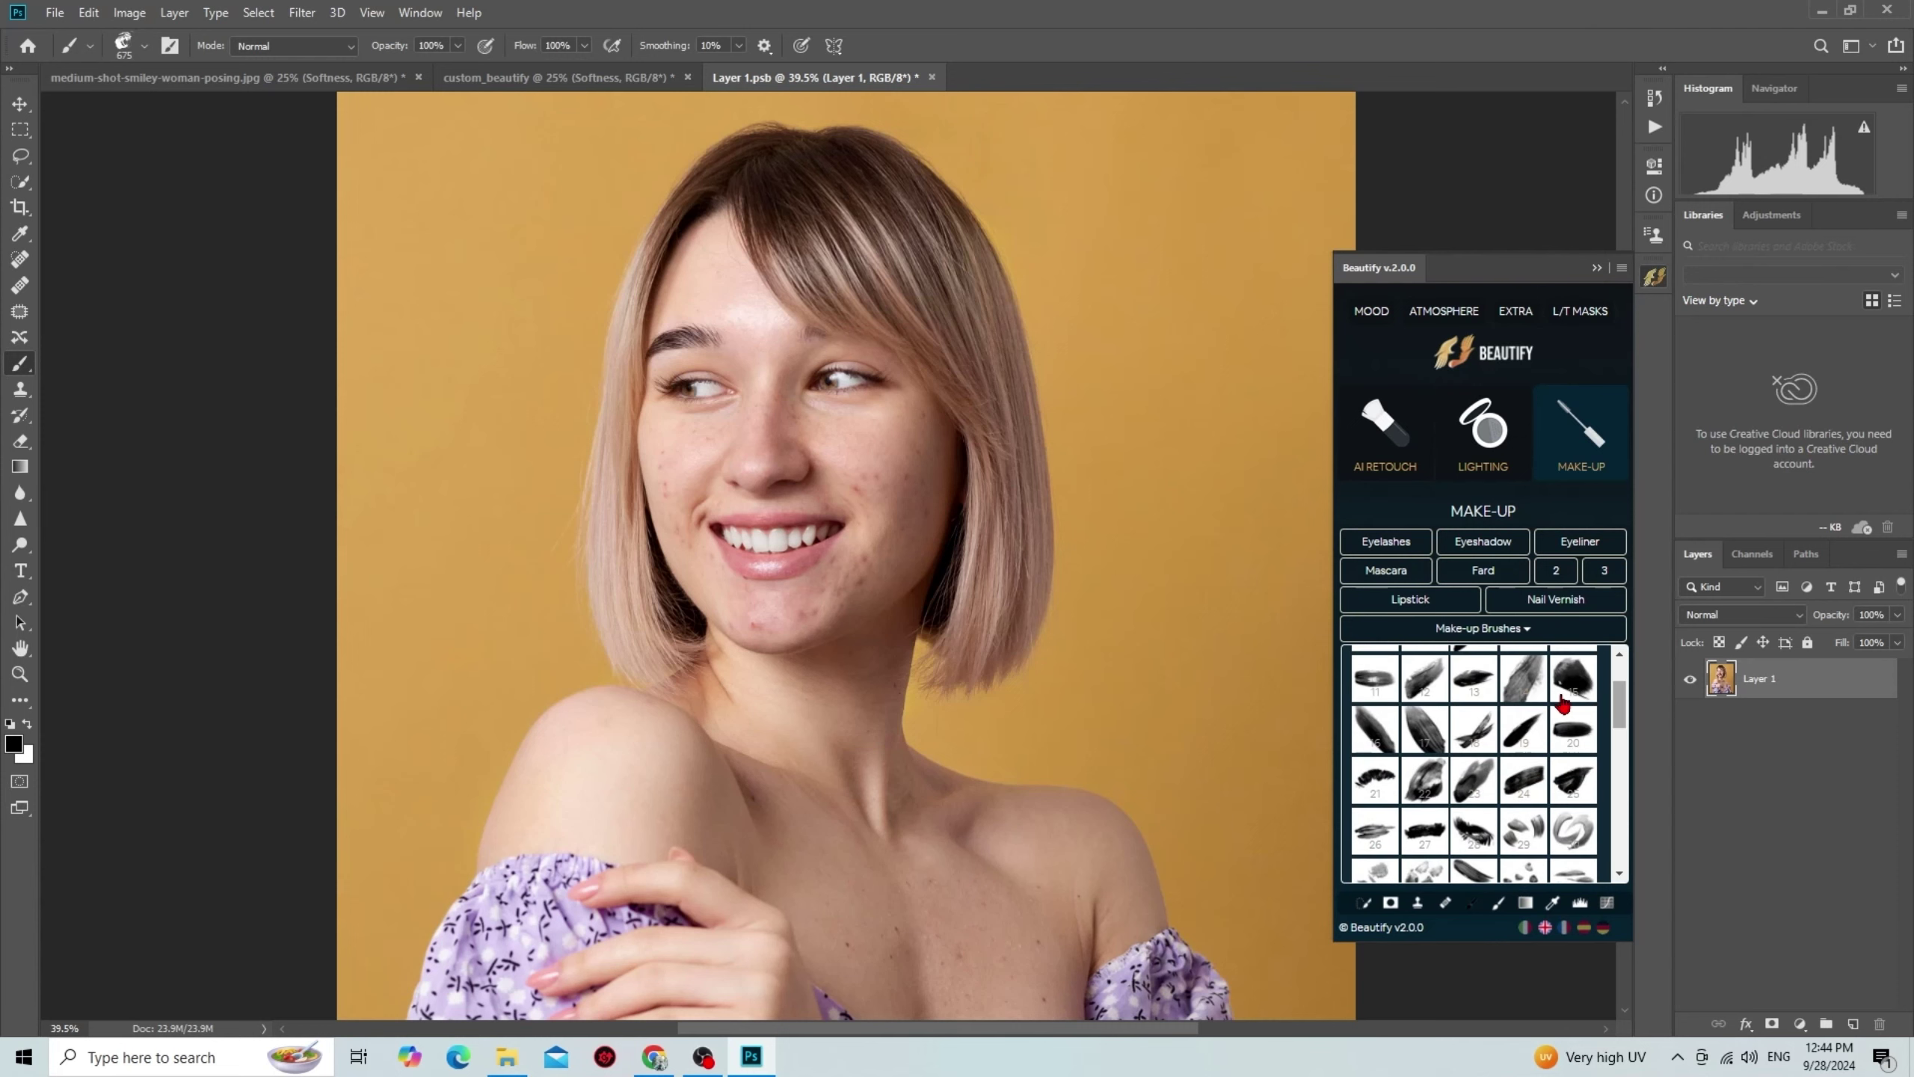
scroll(1530, 753, up, 1)
scroll(1500, 750, up, 1)
scroll(1496, 746, down, 4)
scroll(1515, 752, down, 5)
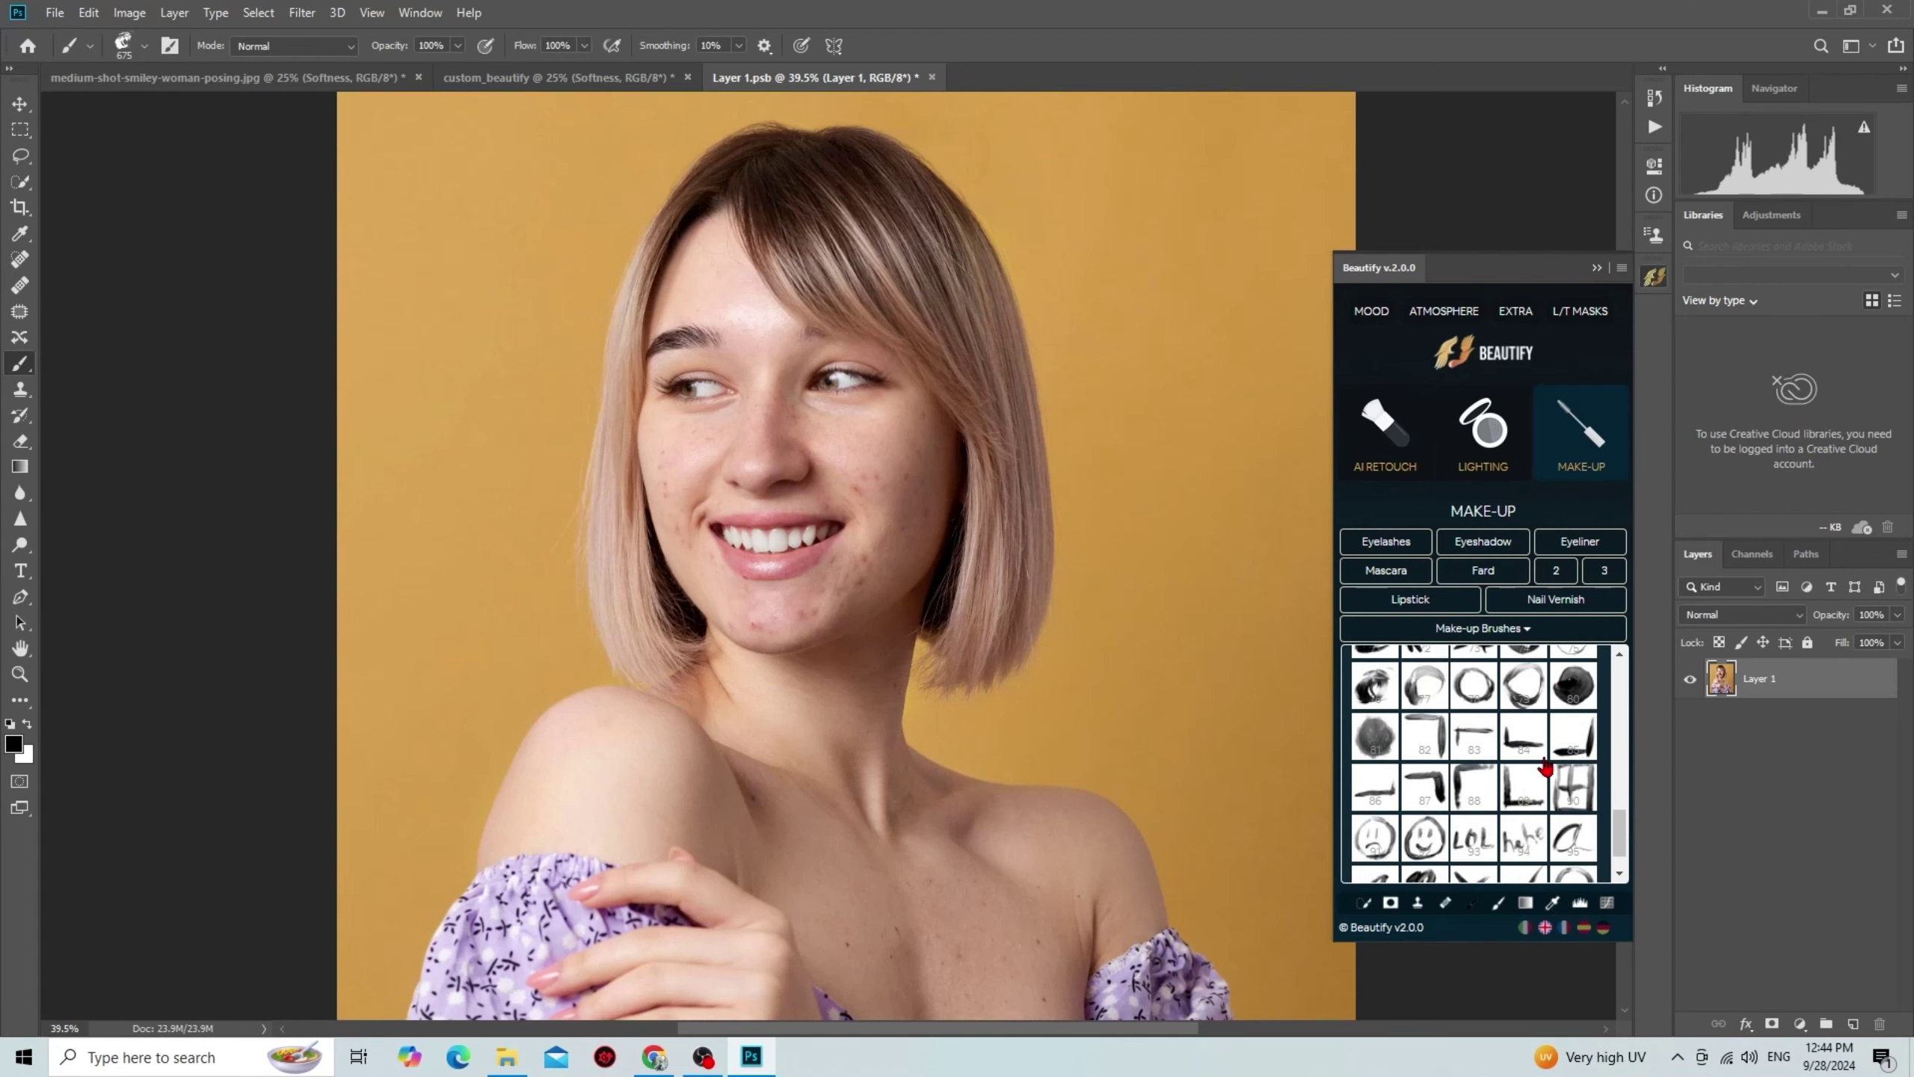
scroll(1537, 759, down, 5)
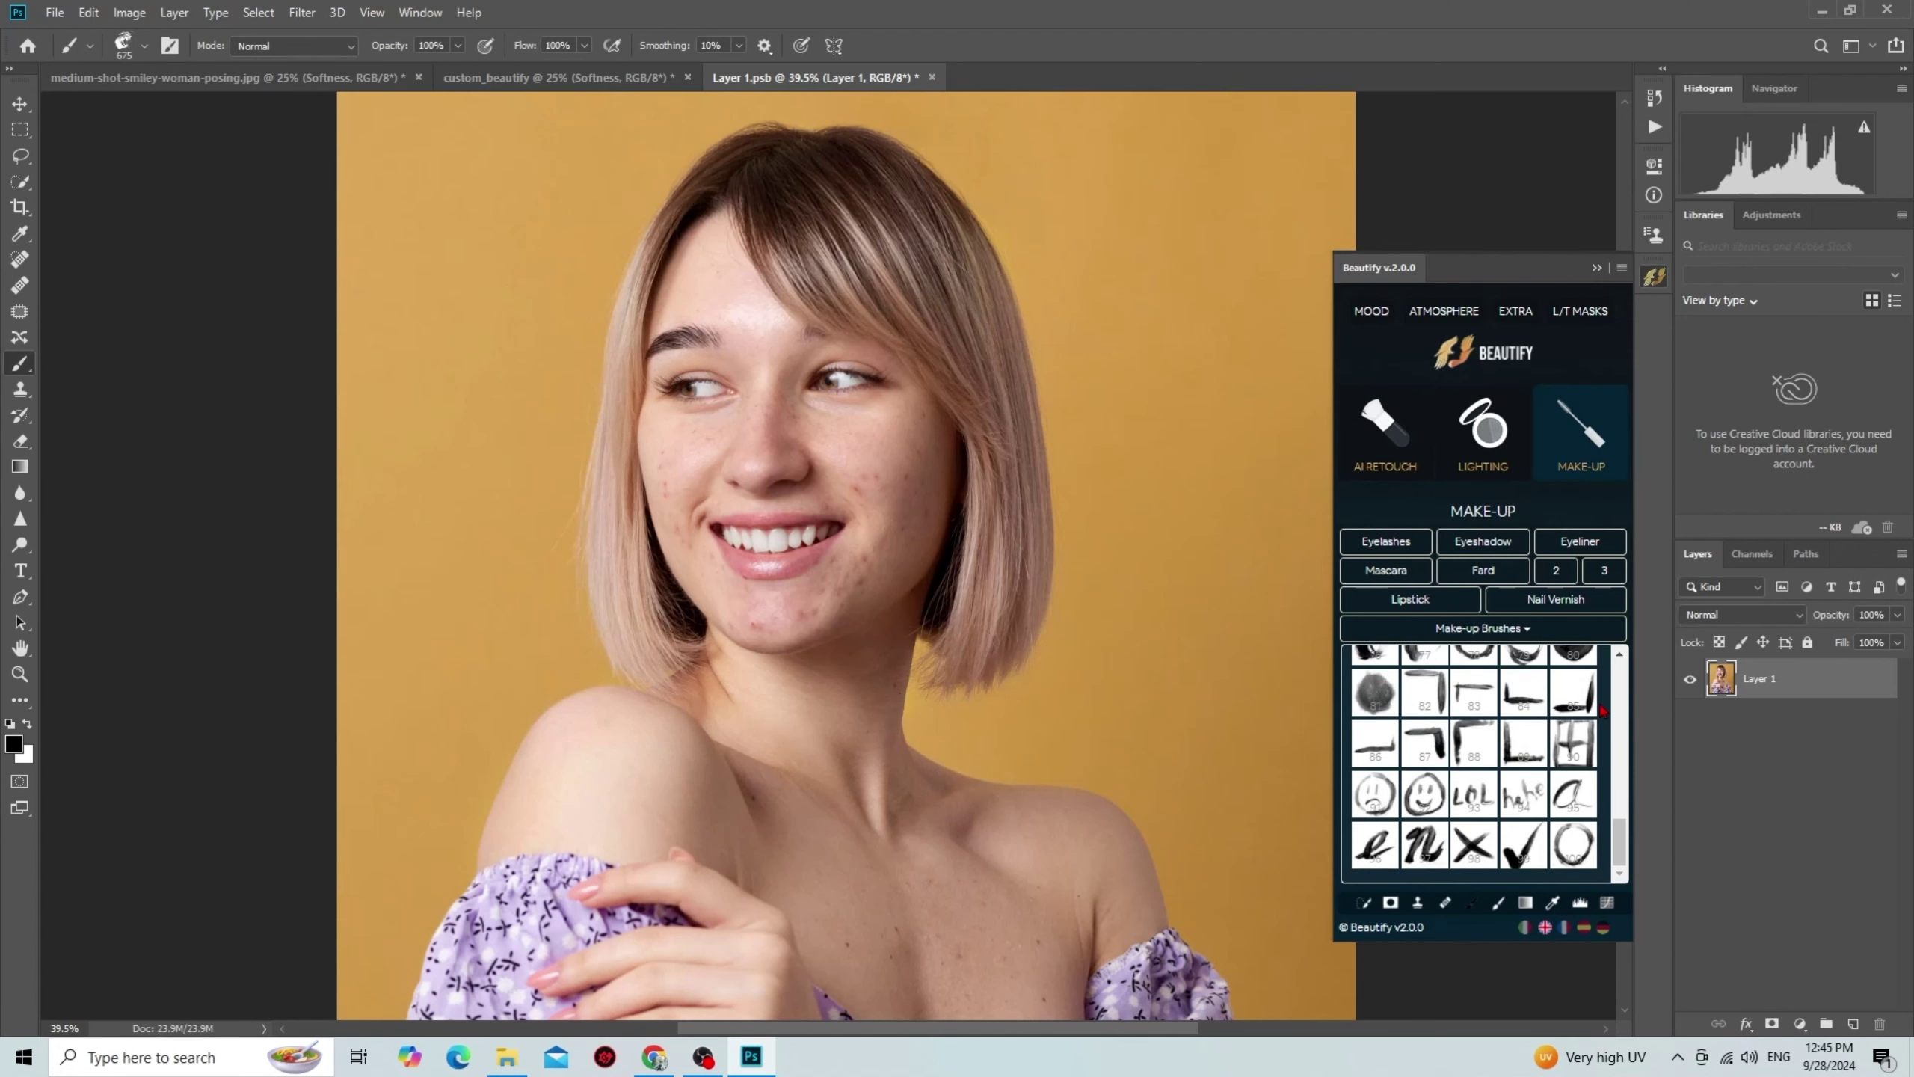
click(1485, 433)
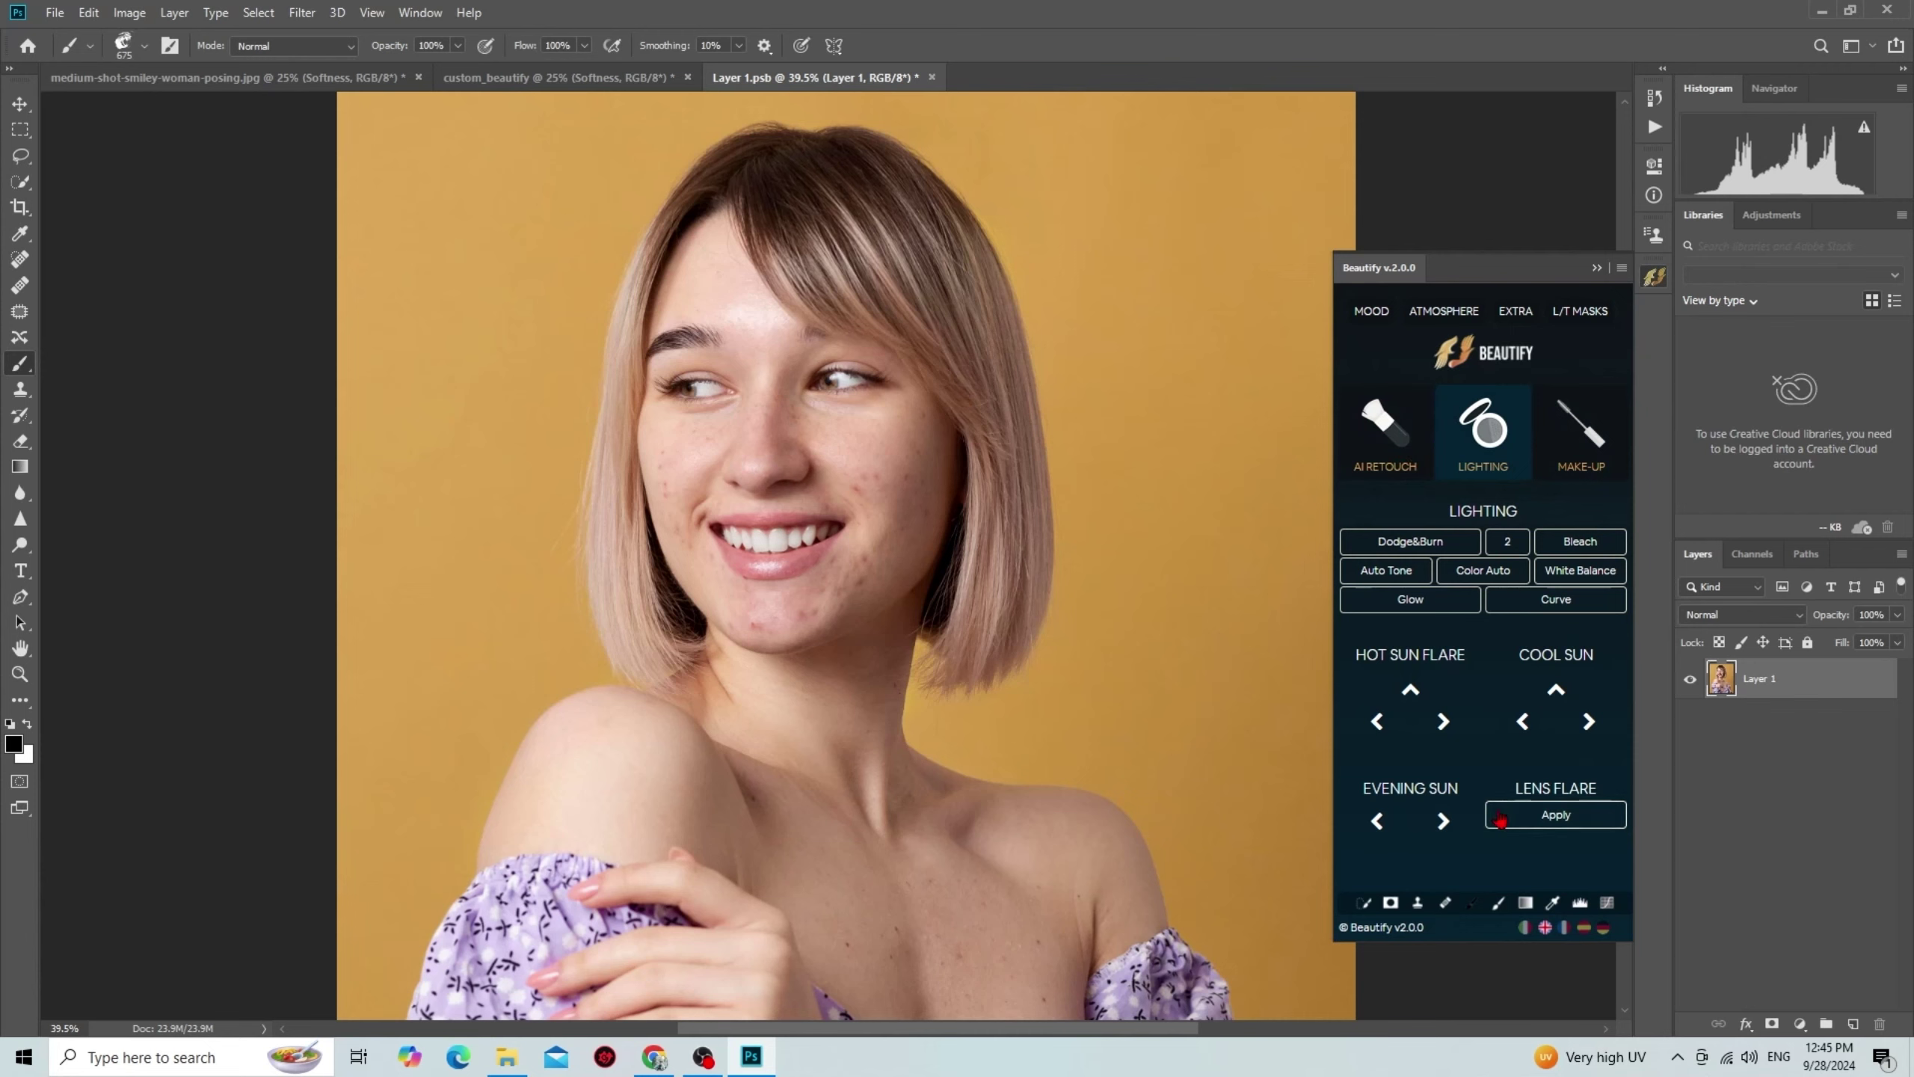
click(1441, 720)
Step: Switch the Beautify panel back to its AI Retouch section
click(1385, 429)
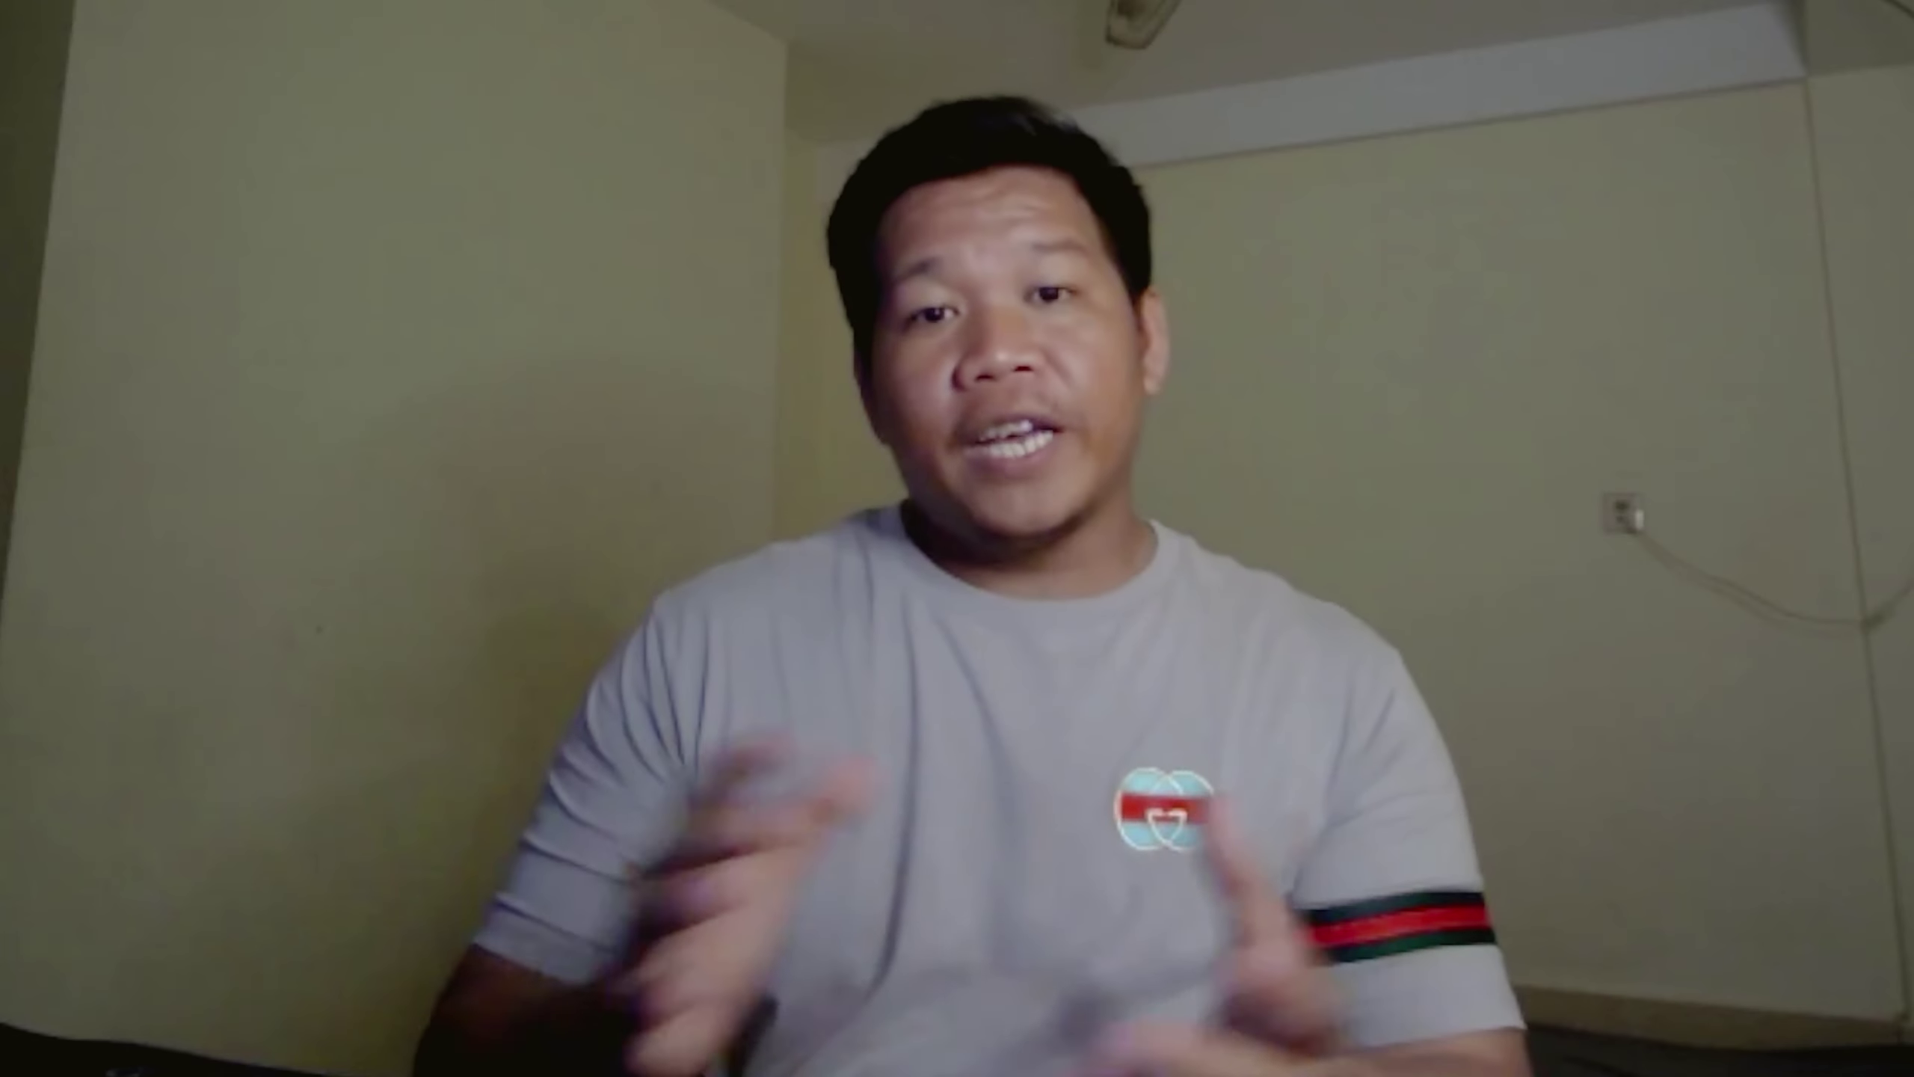